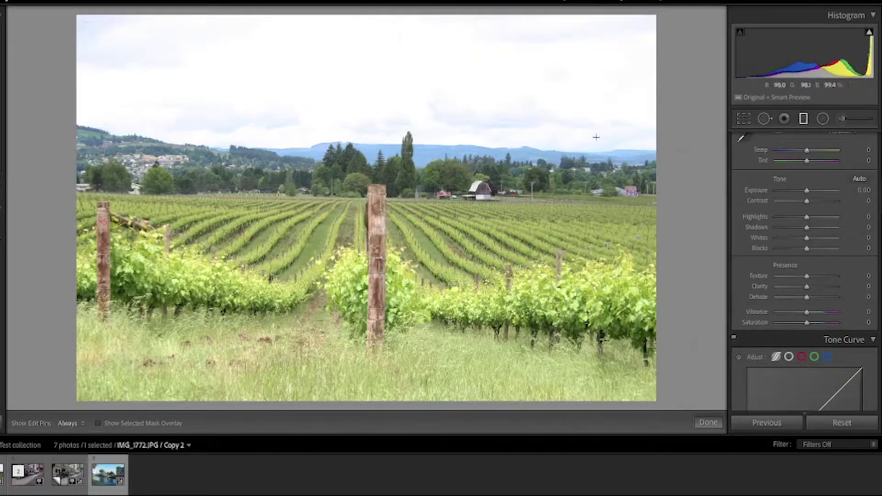
- Try Auto tone, reset the Basic tone values to zero, and close the masking tool
click(858, 179)
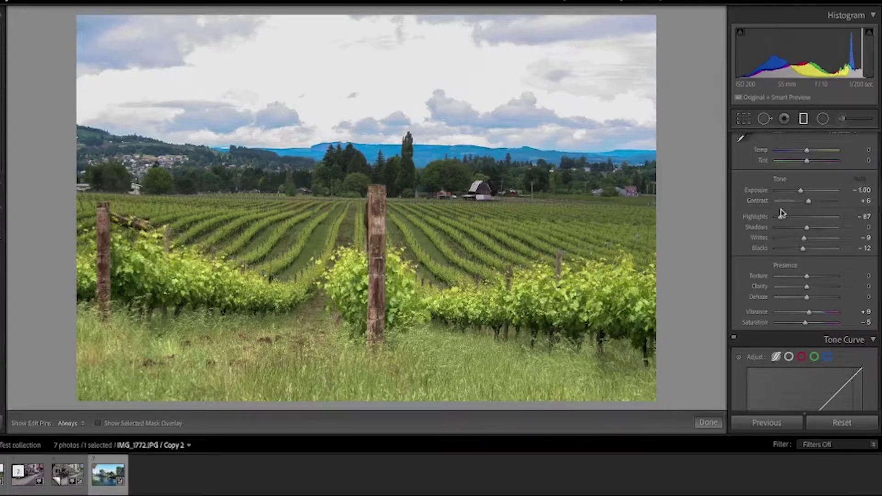
click(850, 425)
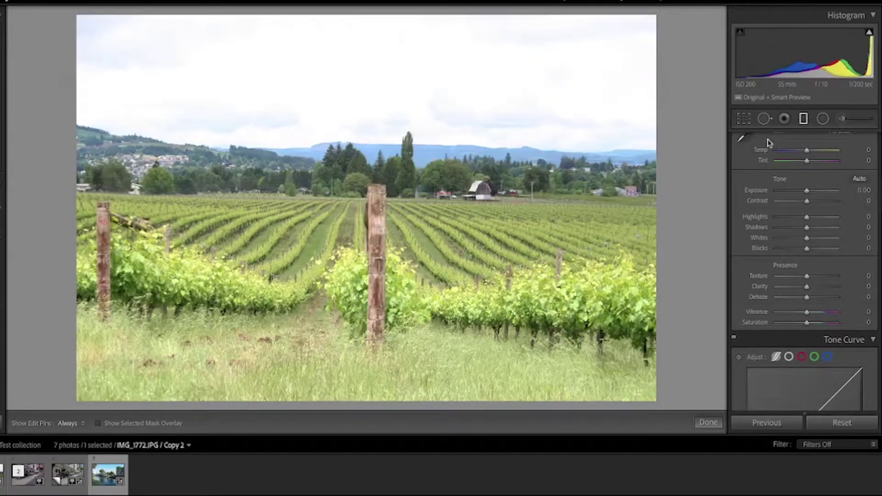
click(804, 120)
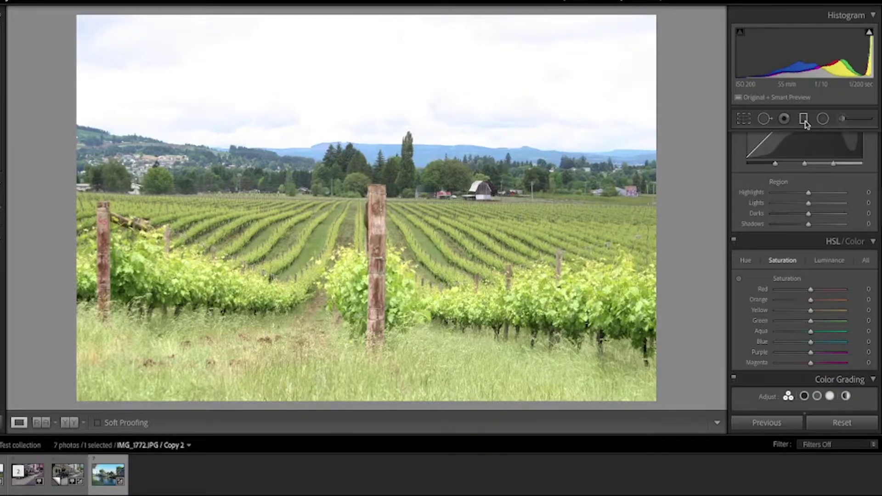
- In the Graduated Filter, test Exposure -1.24, lower Highlights and Shadows -41, then undo back to zero
click(804, 121)
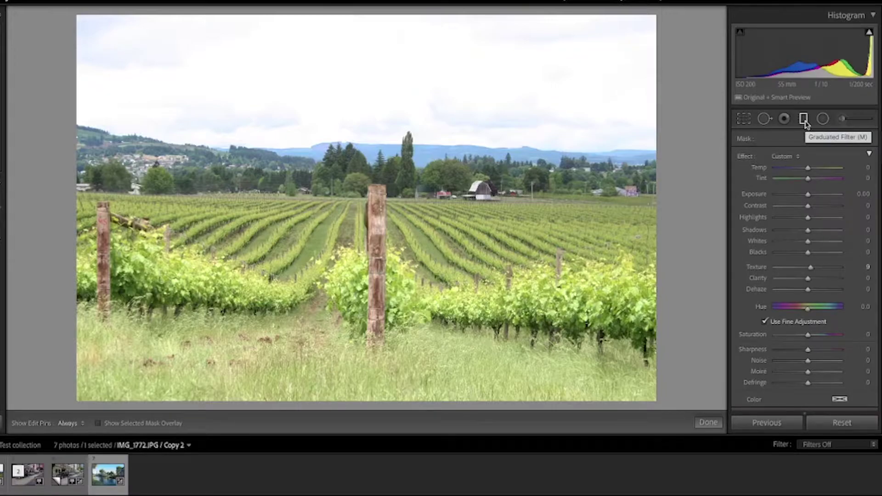
click(804, 120)
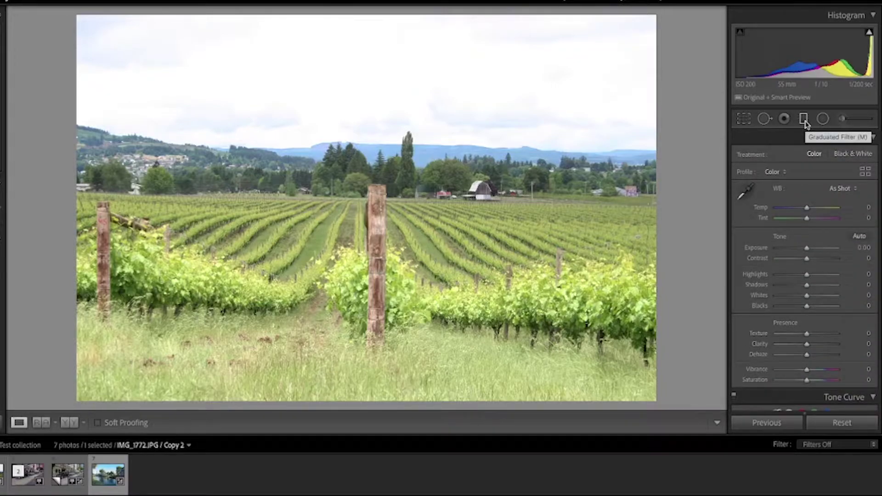
click(804, 120)
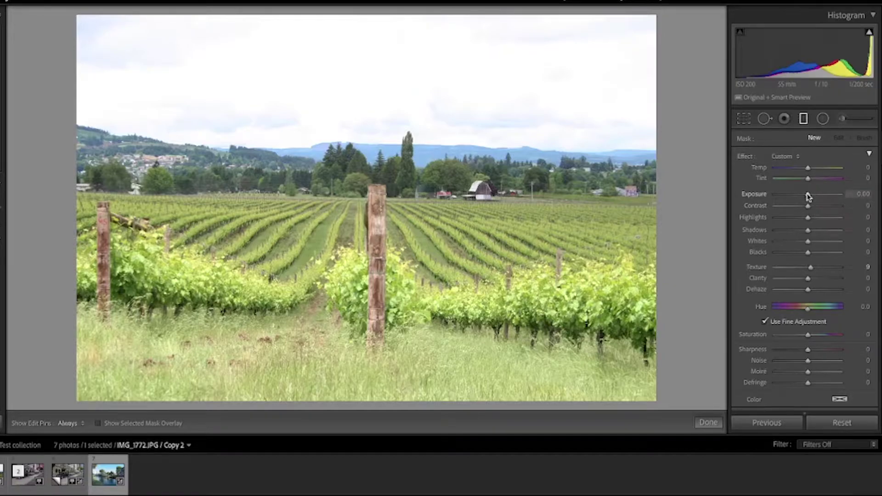
drag(808, 197, 798, 196)
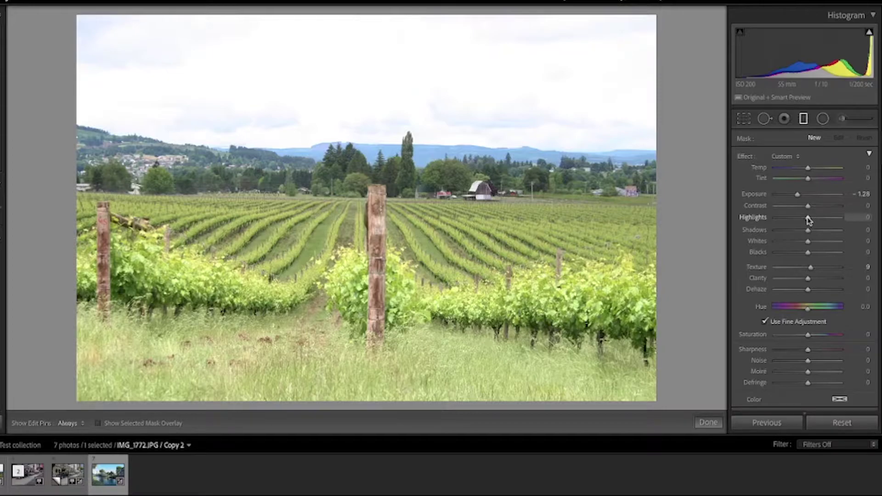
drag(808, 218, 794, 221)
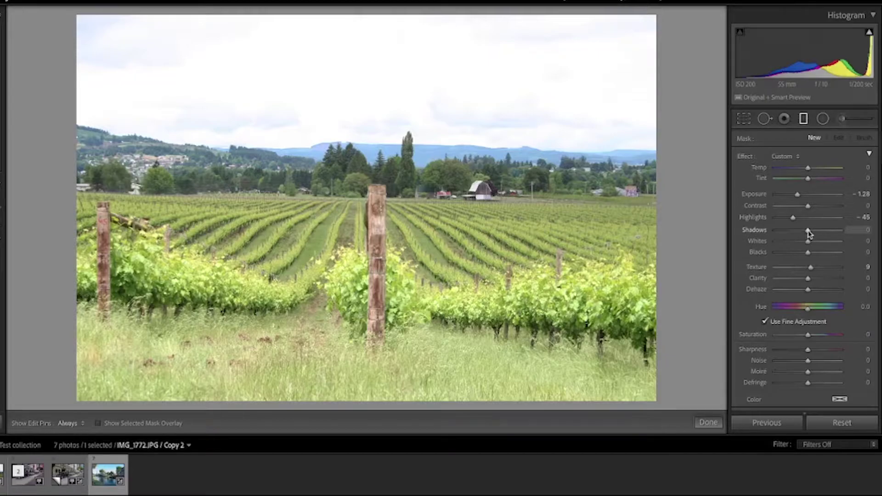
drag(809, 234, 796, 234)
drag(794, 230, 795, 230)
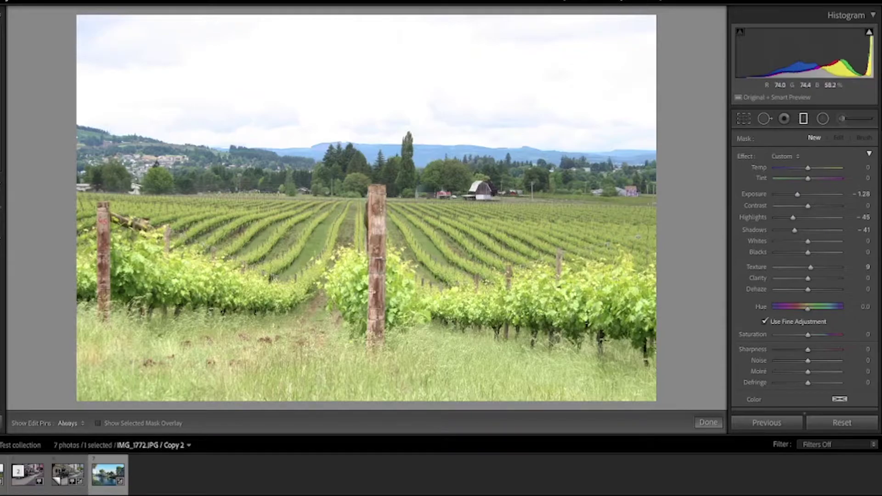
key(ctrl+z)
- Draw a bottom-edge graduated filter with Exposure -1.25, Highlights -43, Shadows -41, Blacks -25, and reposition its lines
drag(342, 402, 351, 199)
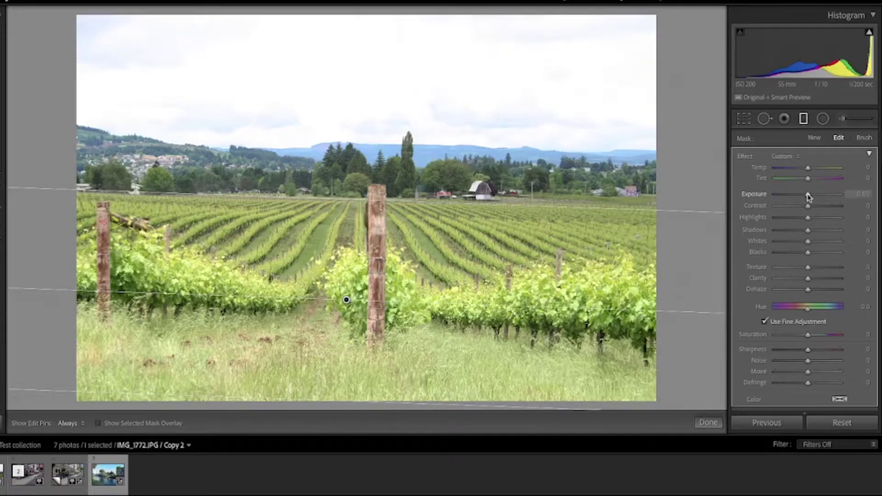
drag(808, 197, 796, 197)
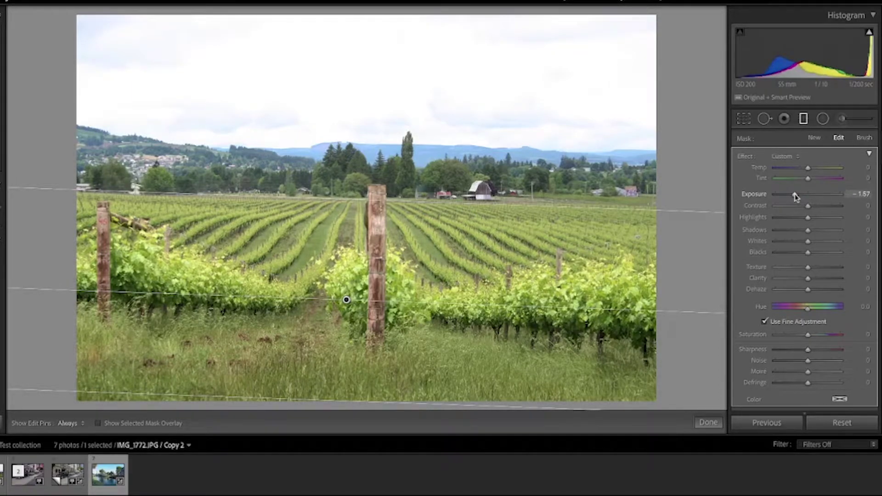
drag(796, 197, 797, 197)
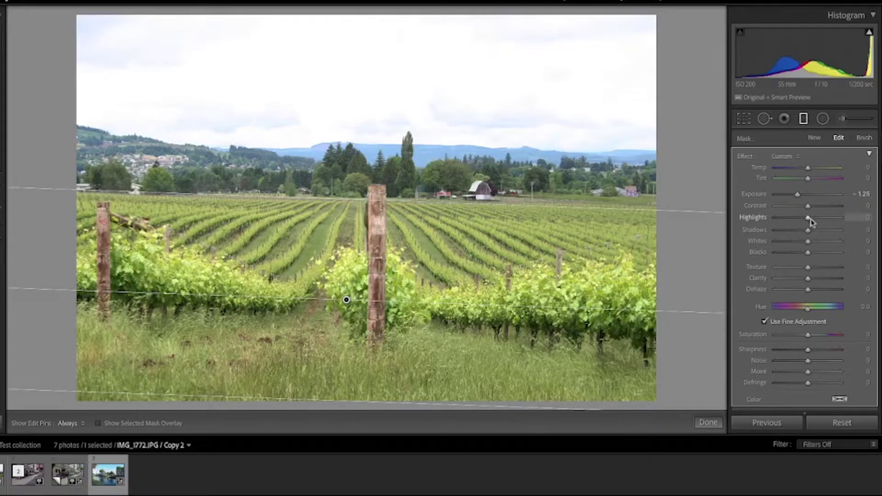
drag(807, 219, 798, 220)
drag(797, 219, 793, 220)
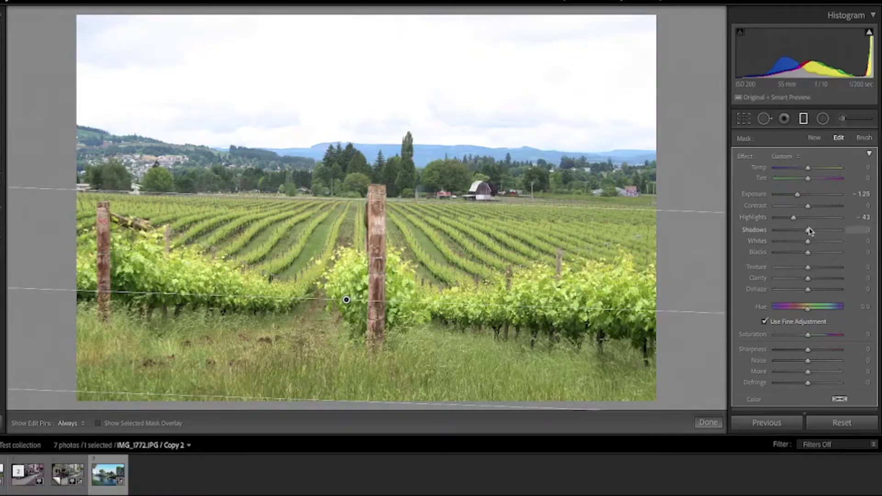
drag(809, 230, 799, 253)
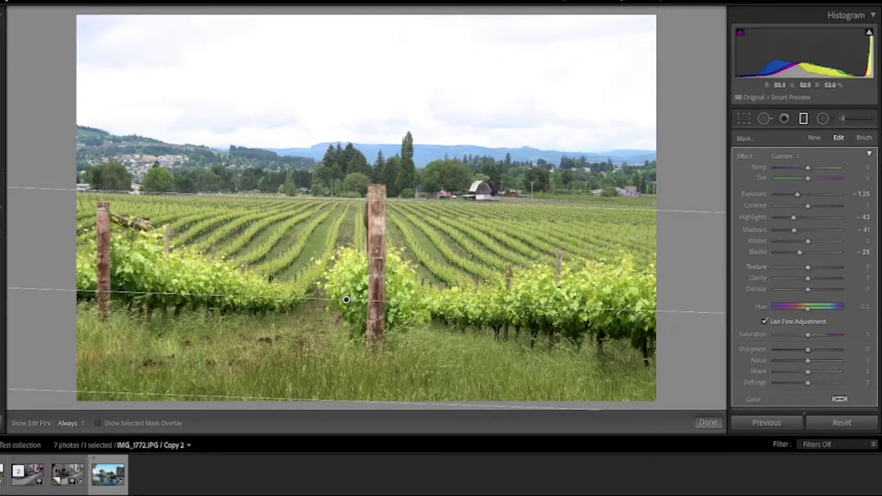
drag(390, 198, 362, 158)
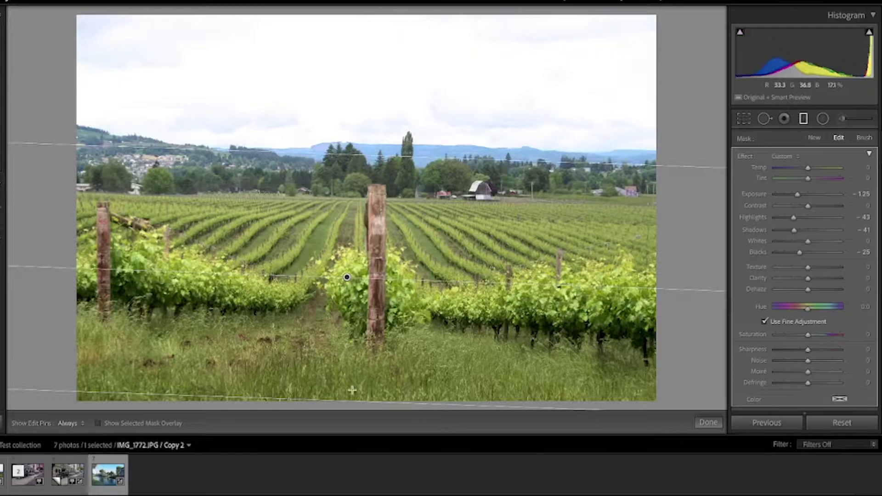
drag(366, 400, 383, 350)
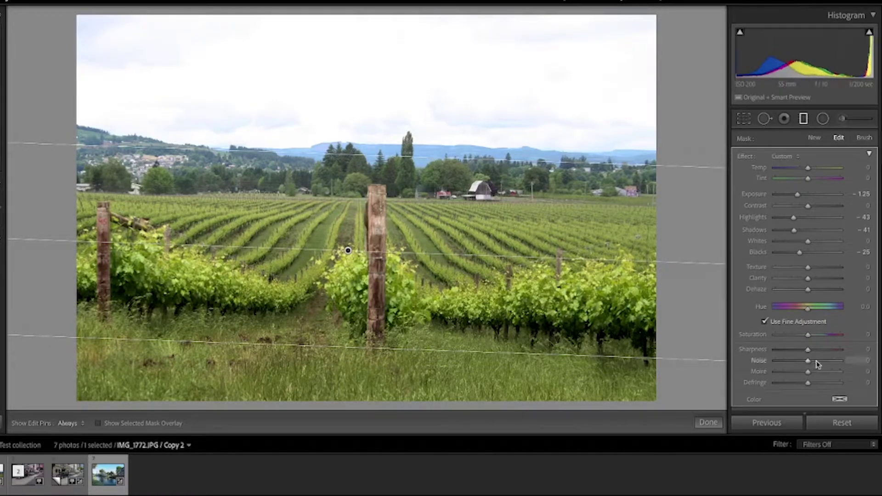
- Set Highlights -33, Shadows -52, Blacks -26, Whites +20, Texture +28 and Clarity +11 globally
scroll(818, 365, down, 10)
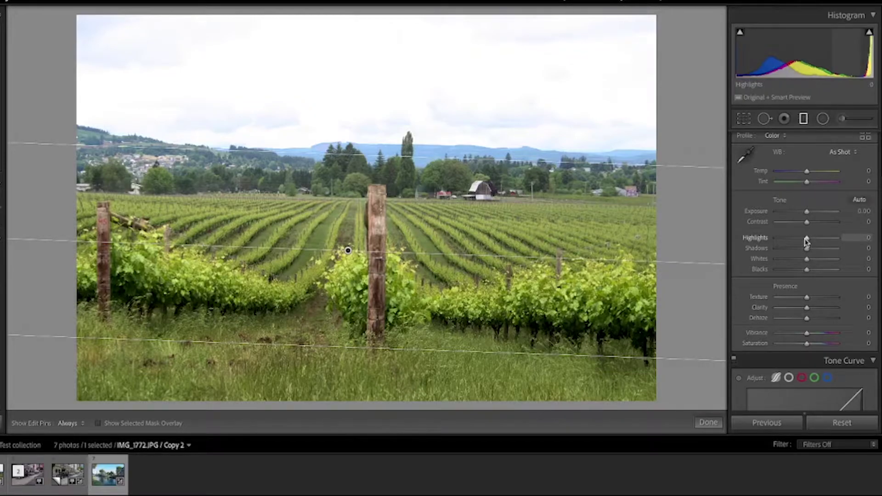
drag(807, 240, 797, 240)
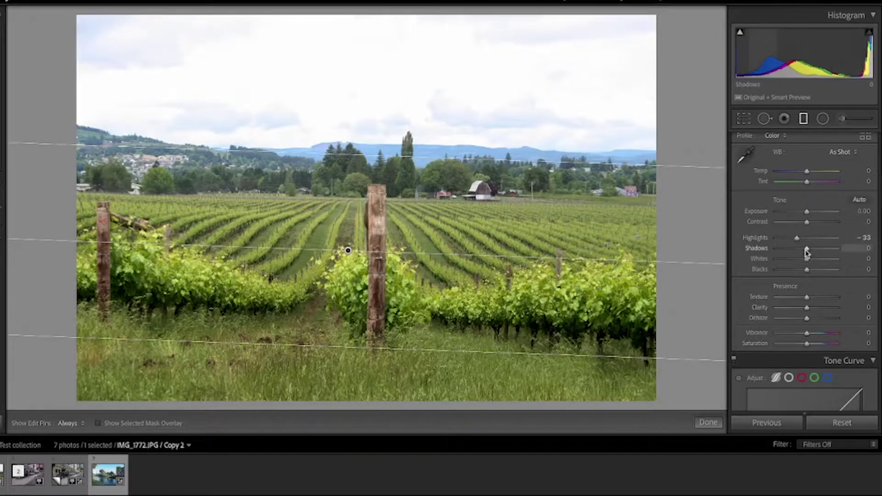
drag(808, 252, 791, 252)
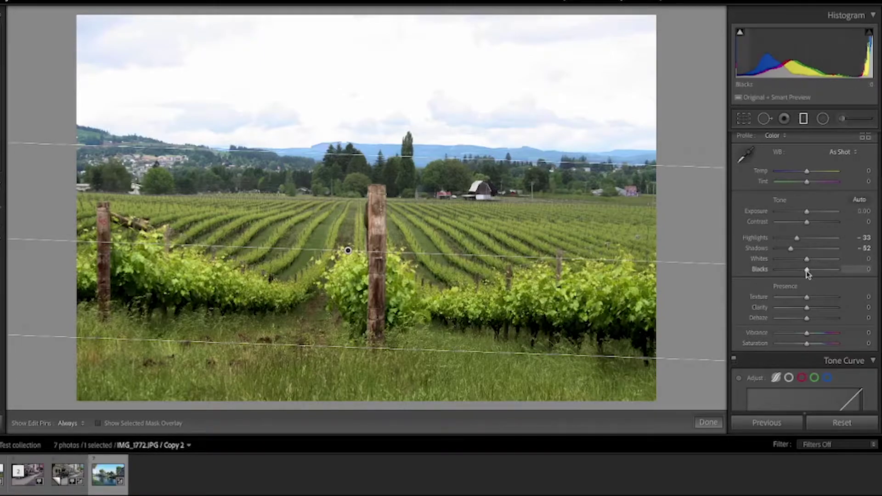
drag(807, 272, 798, 272)
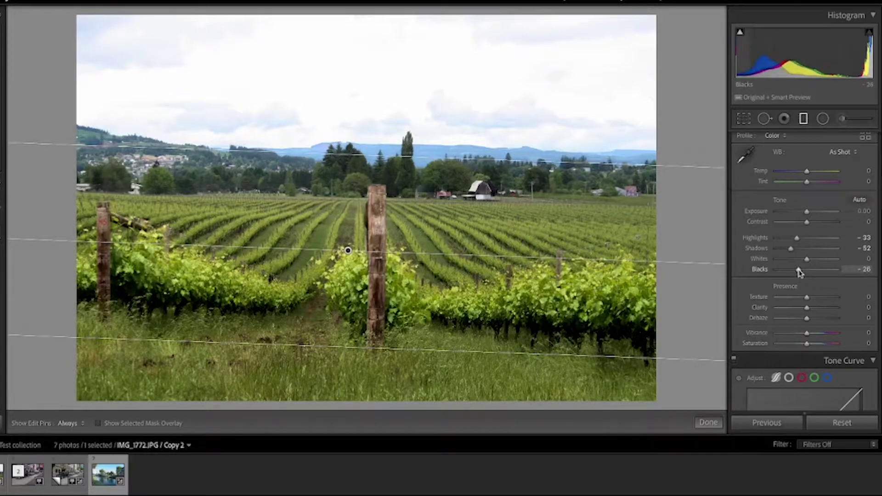
mouse_move(807, 262)
mouse_down()
mouse_move(799, 263)
mouse_move(812, 261)
mouse_up()
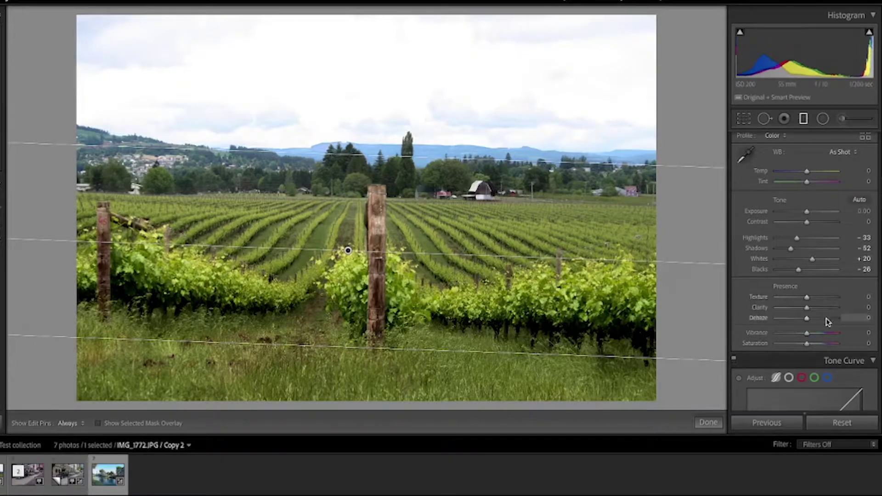
mouse_move(807, 299)
mouse_down()
mouse_move(815, 298)
mouse_move(811, 312)
mouse_up()
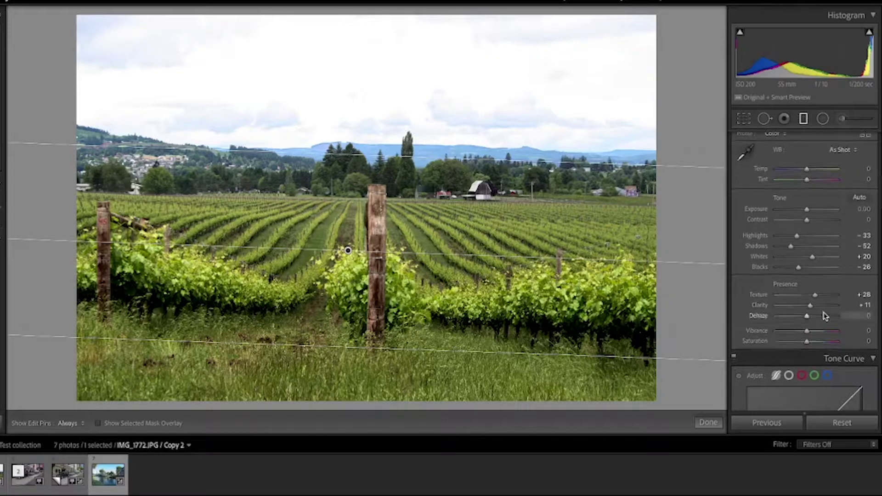
- Lower the Tone Curve's Lights region to -7 and Darks region to -6
scroll(822, 315, down, 5)
scroll(820, 310, down, 2)
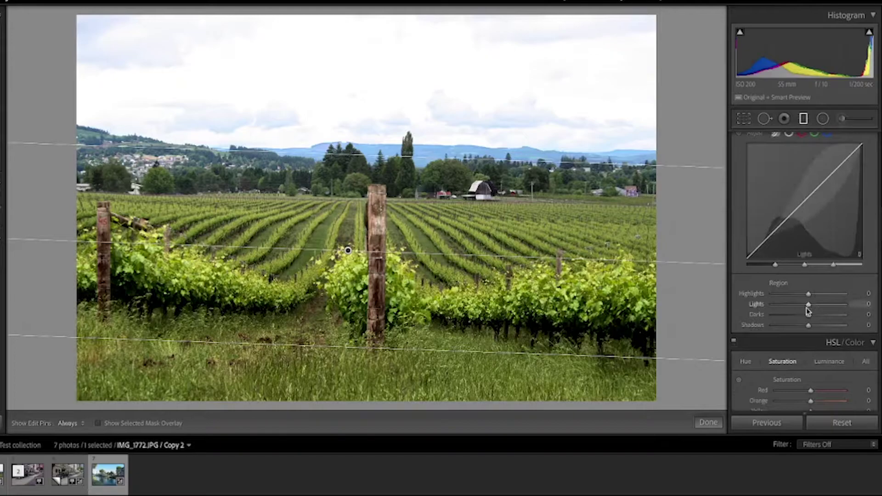
mouse_move(809, 307)
mouse_down()
mouse_move(847, 306)
mouse_move(760, 306)
mouse_move(808, 307)
mouse_up()
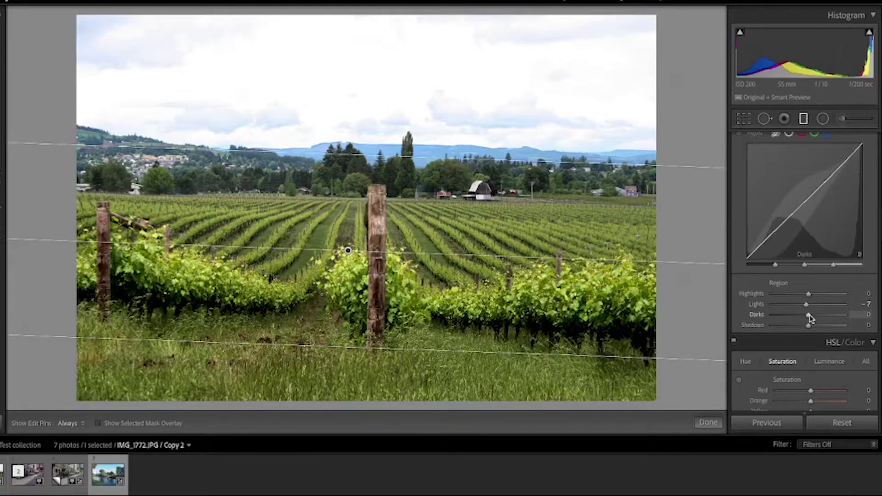
drag(810, 317, 809, 318)
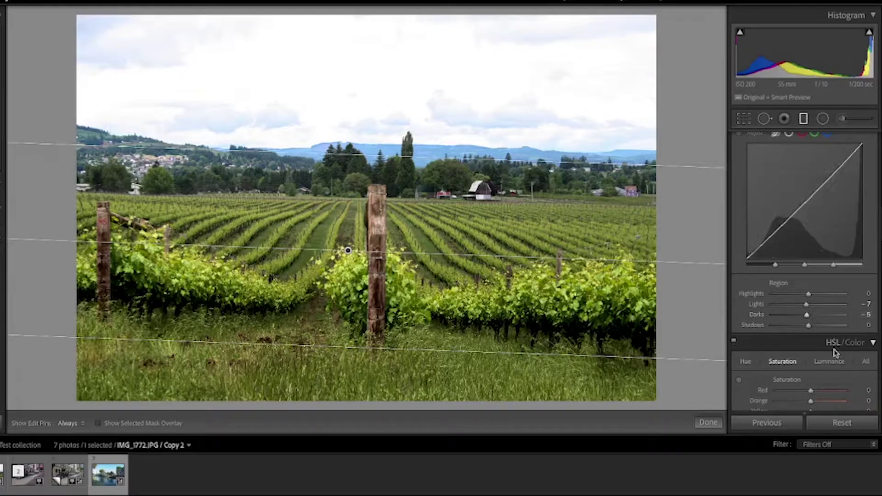
- In Color Grading, lower luminance of Midtones to -32, Shadows to -17 and Highlights to -24
scroll(835, 354, down, 5)
scroll(835, 351, down, 5)
scroll(835, 350, down, 2)
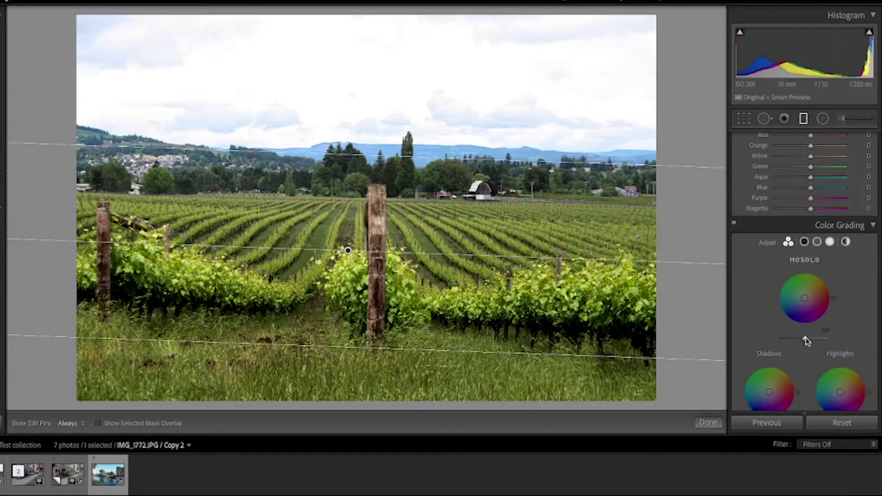
drag(805, 341, 798, 342)
scroll(833, 345, down, 3)
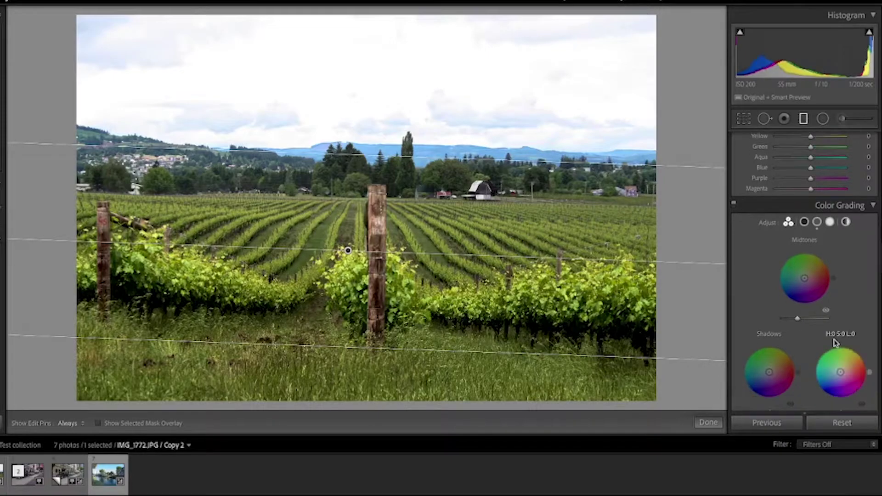
scroll(835, 342, down, 2)
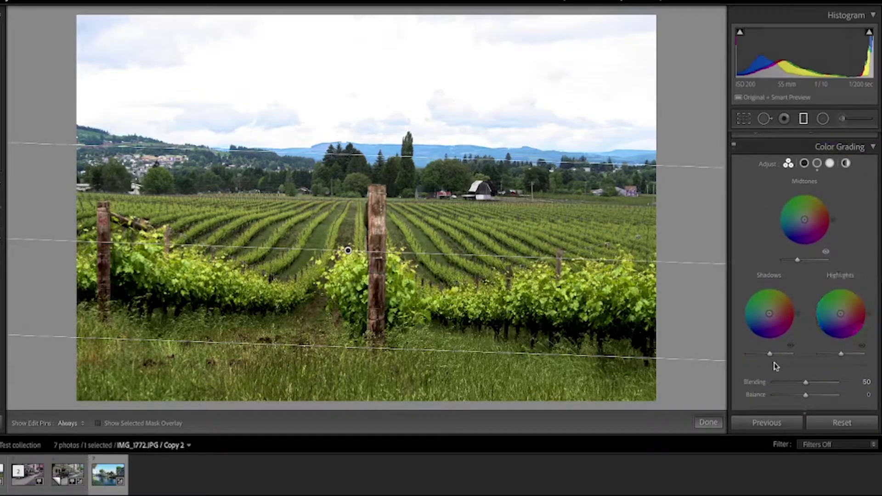
drag(769, 354, 766, 355)
drag(842, 358, 836, 359)
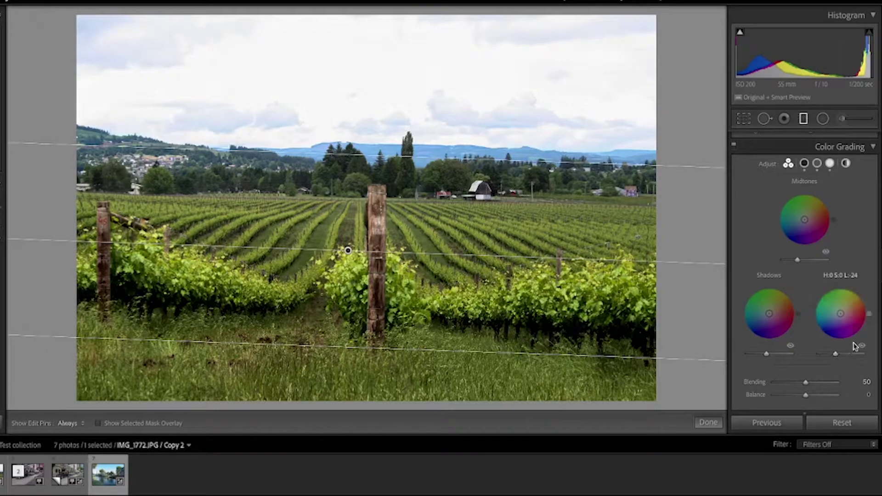
scroll(854, 347, down, 1)
scroll(851, 350, down, 7)
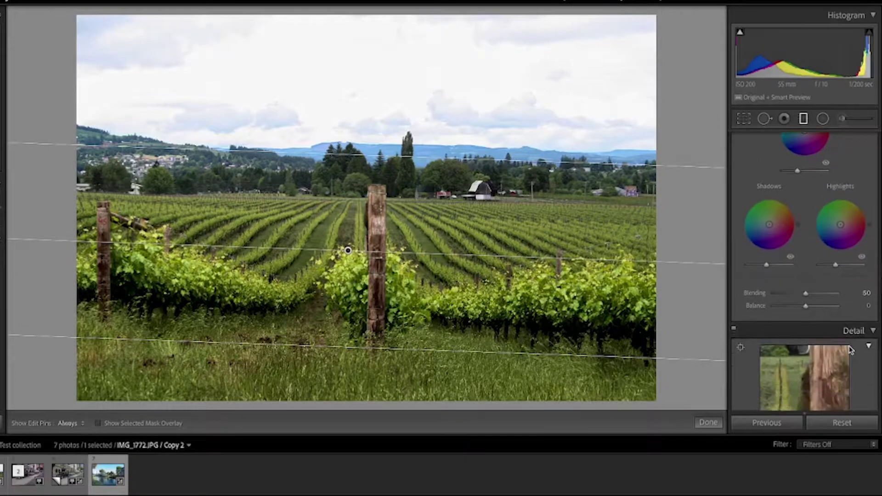
scroll(850, 350, down, 4)
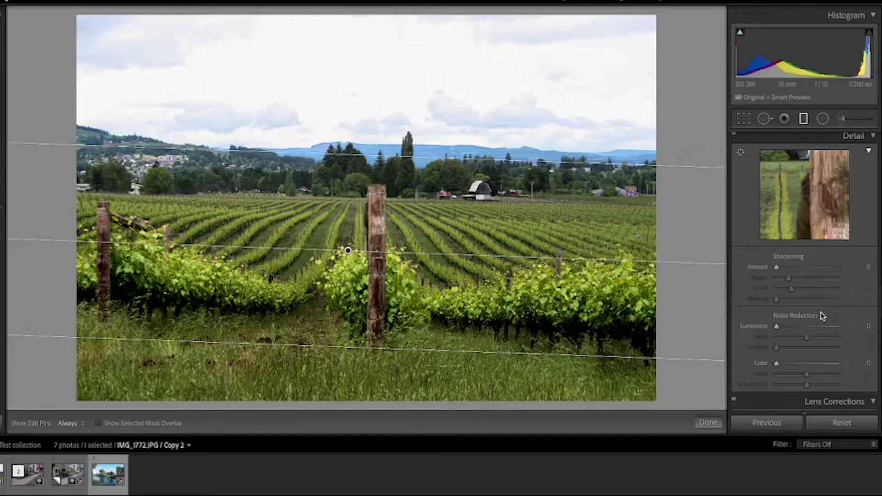
- Enable Remove Chromatic Aberration and Profile Corrections with the lens Make set to Canon
scroll(820, 320, down, 4)
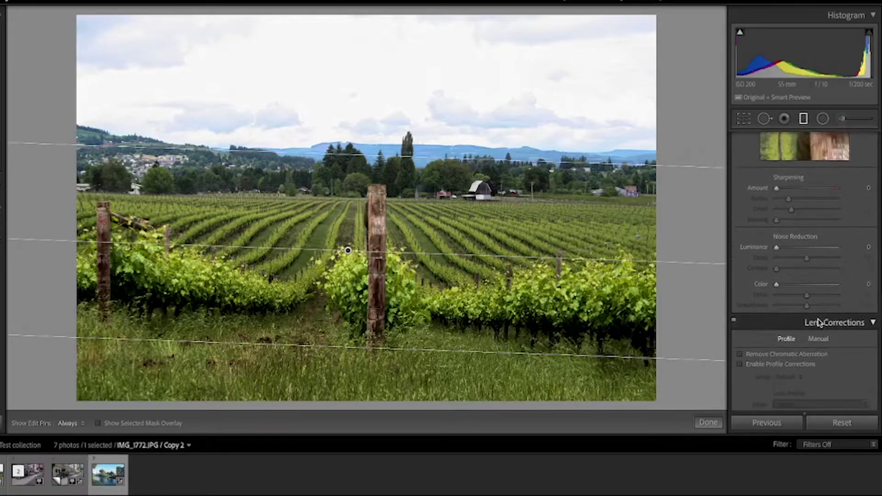
scroll(819, 321, down, 5)
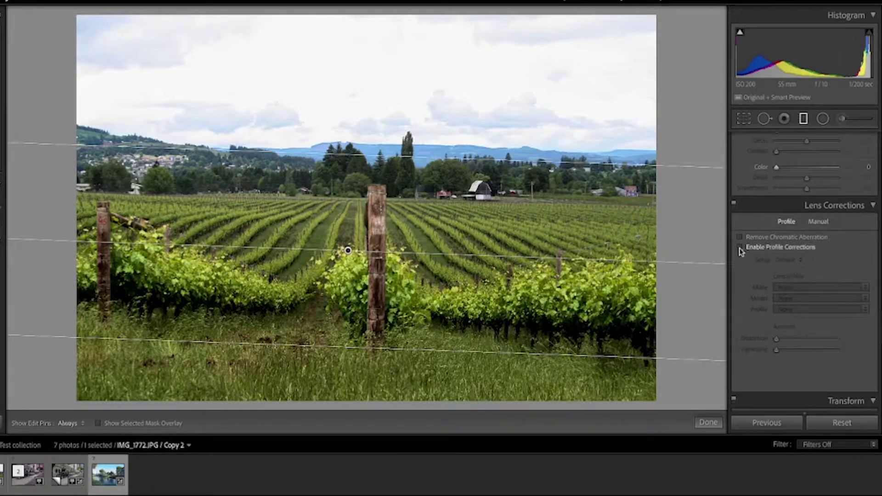
click(740, 250)
click(740, 236)
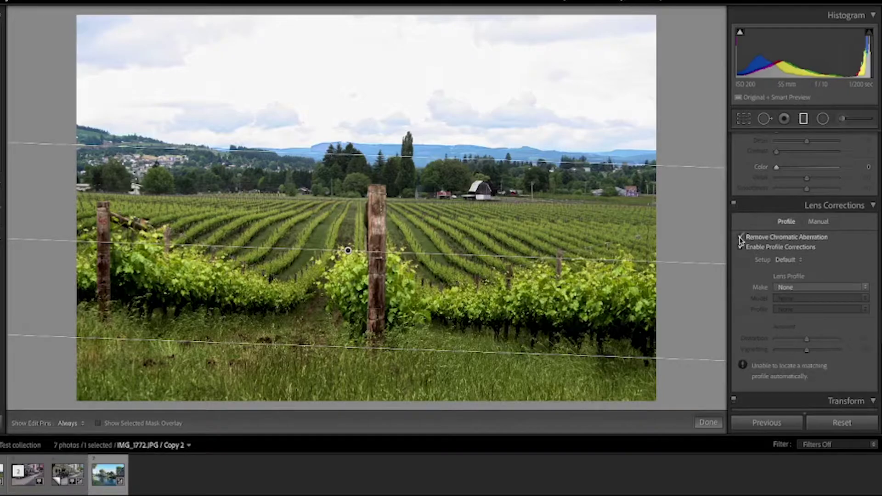
click(864, 288)
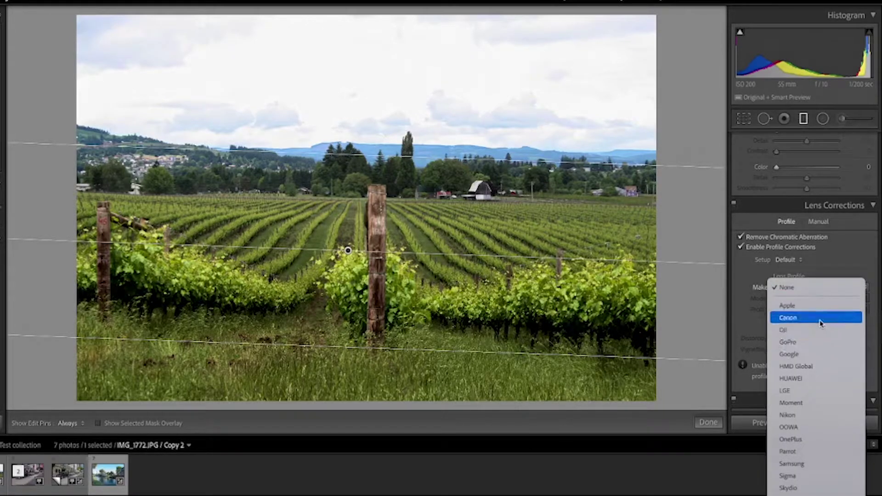
click(820, 319)
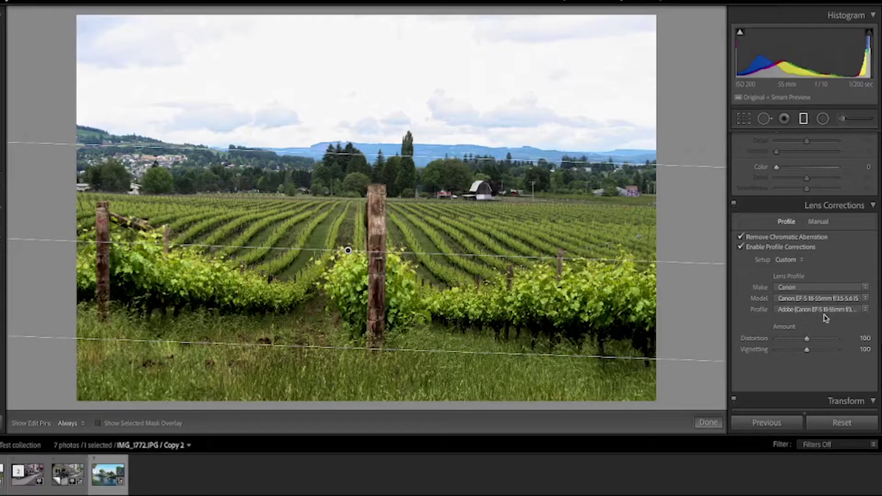
- Finish mask editing with Done and return to the standard Develop panels
scroll(800, 296, up, 1)
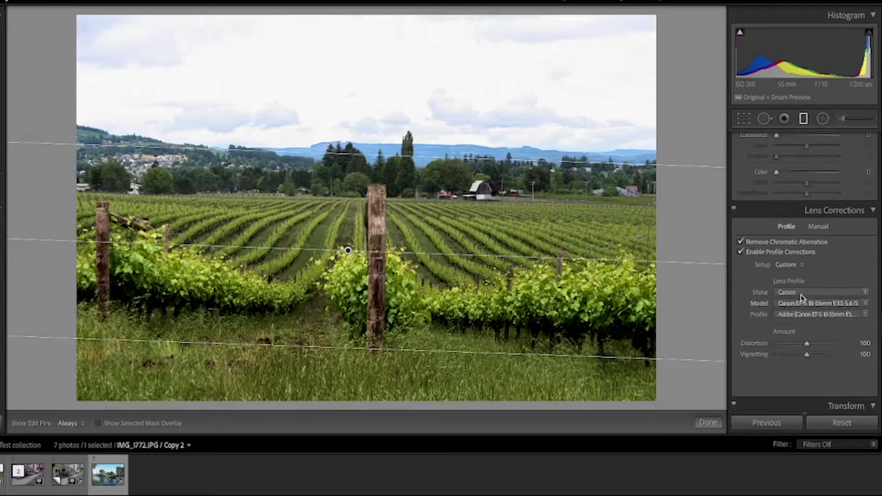
scroll(800, 297, up, 2)
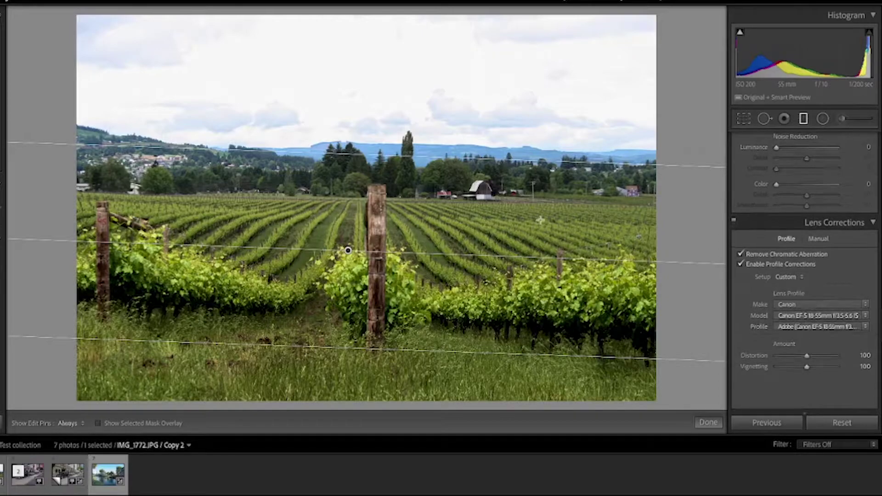
scroll(822, 181, up, 8)
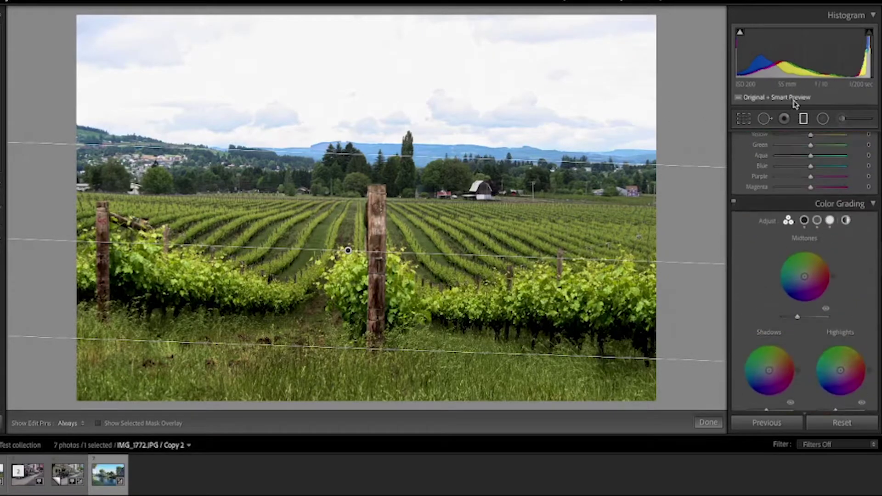
click(804, 119)
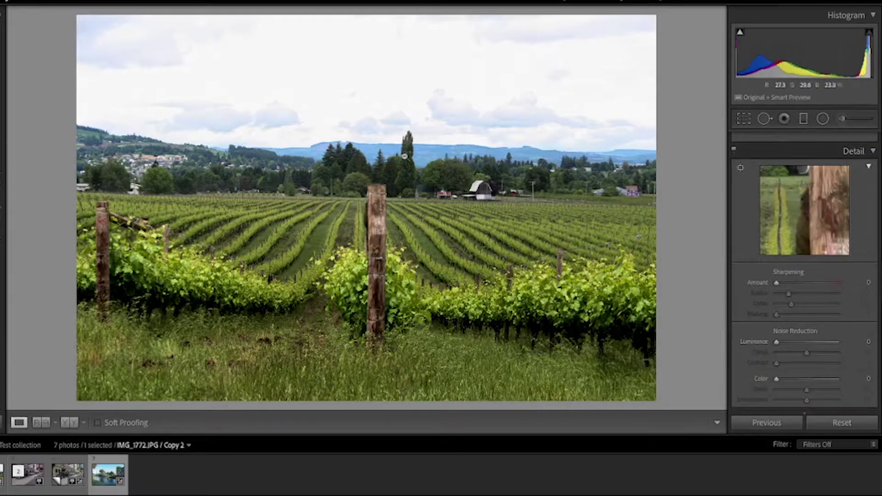
- Send the photo to Photoshop 2021 as a copy with Lightroom adjustments
click(7, 1)
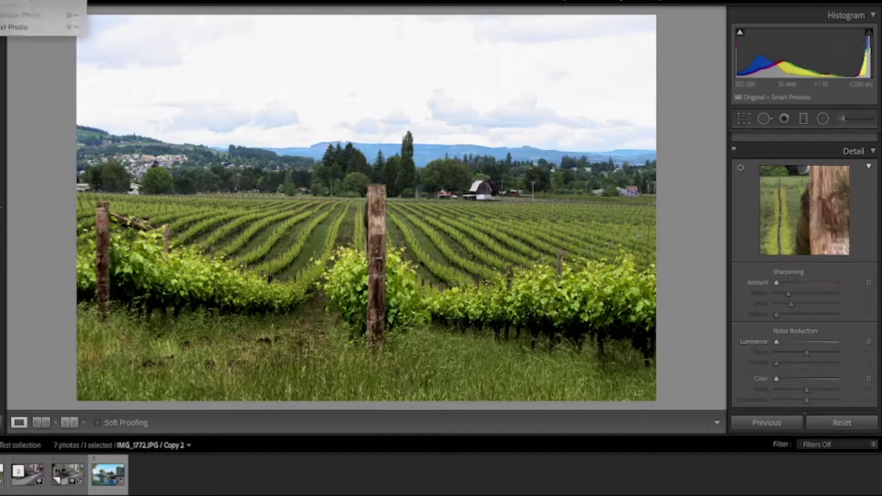
mouse_move(37, 1)
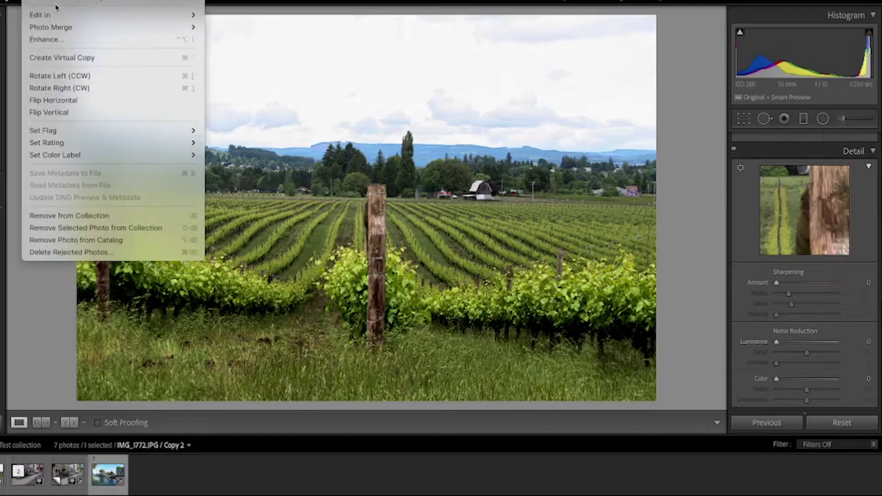
mouse_move(60, 12)
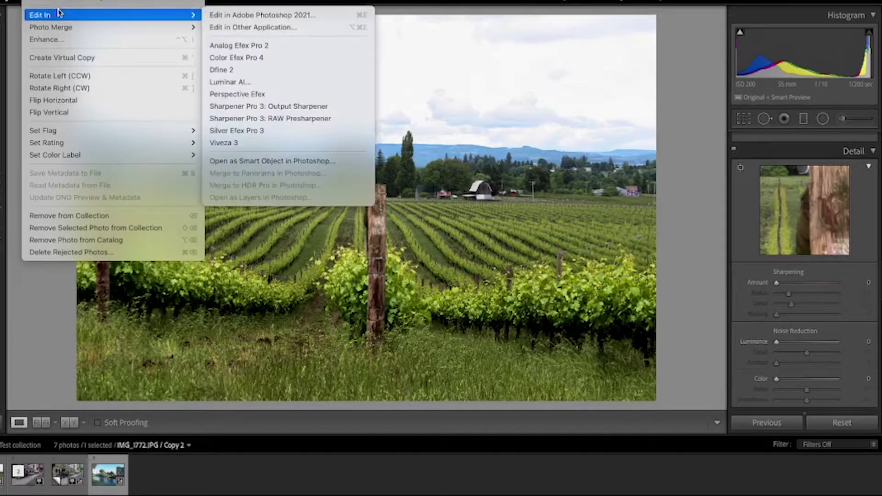
click(254, 17)
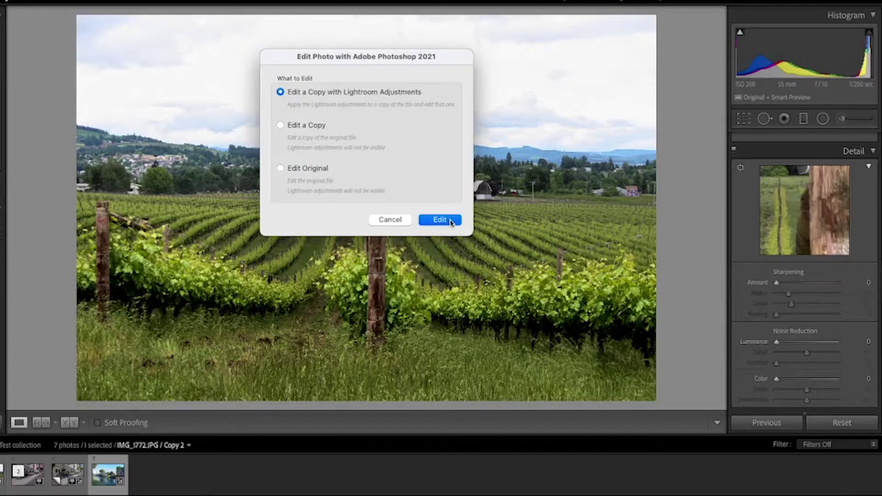
click(439, 220)
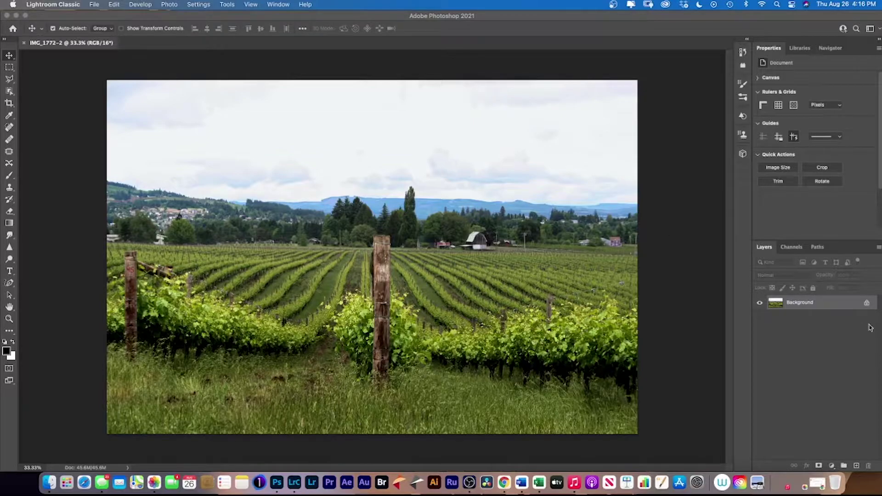
- Unlock the Background layer and rename it 'background'
click(867, 304)
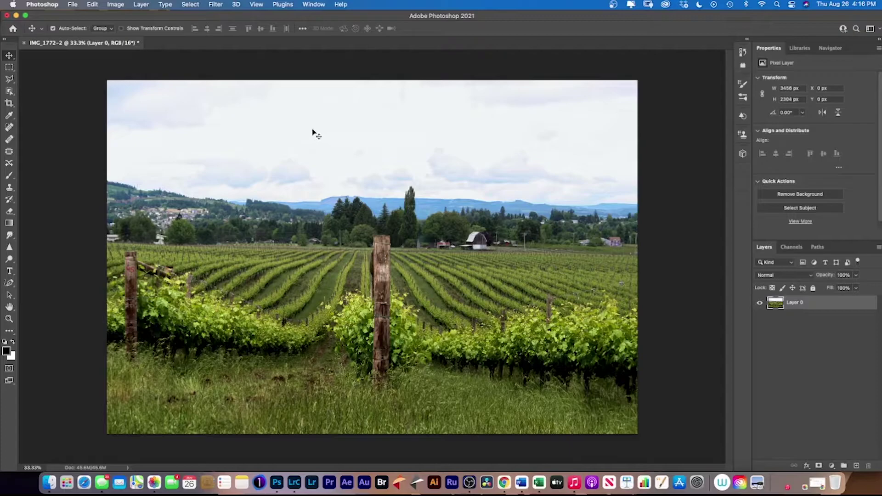
double_click(798, 303)
key(BackSpace)
text(background)
key(Return)
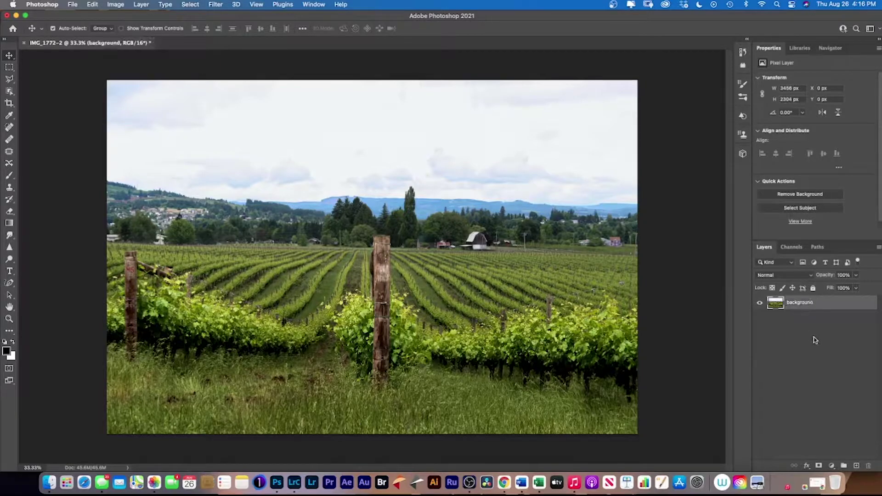
click(92, 5)
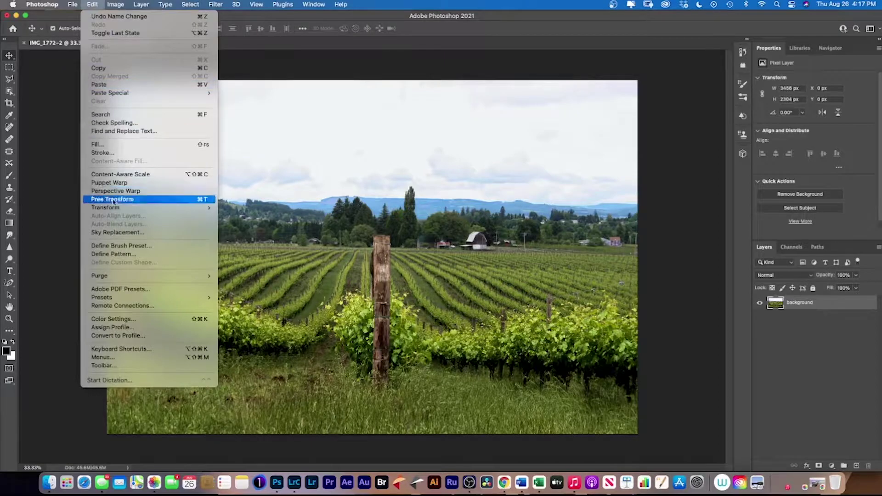
- Open Sky Replacement previewing a pink sunset sky, and choose Get More Skies from the presets gear menu
click(120, 233)
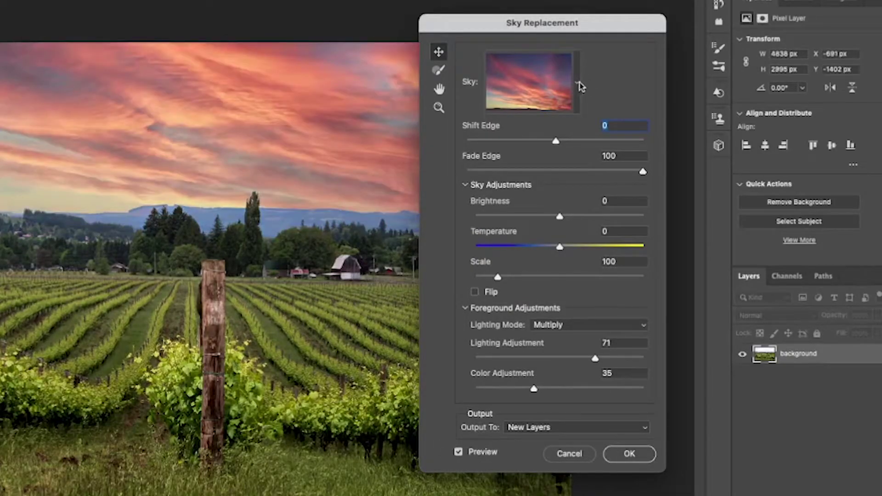
click(578, 84)
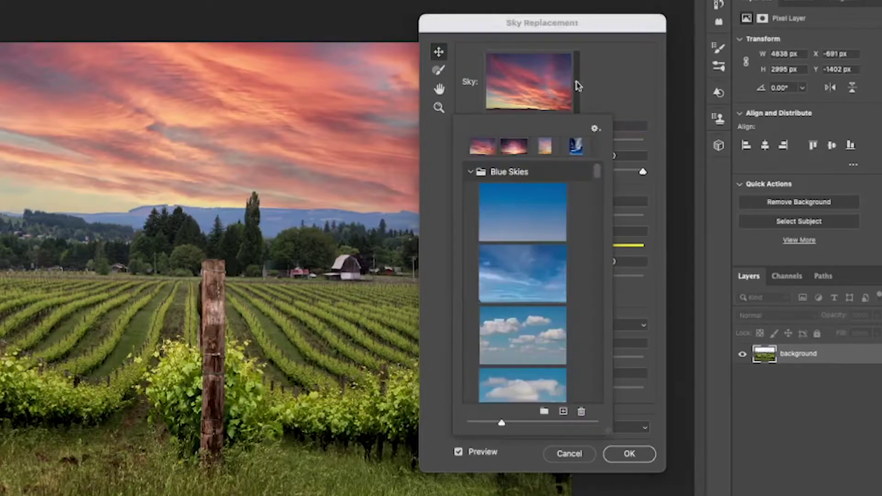
click(595, 130)
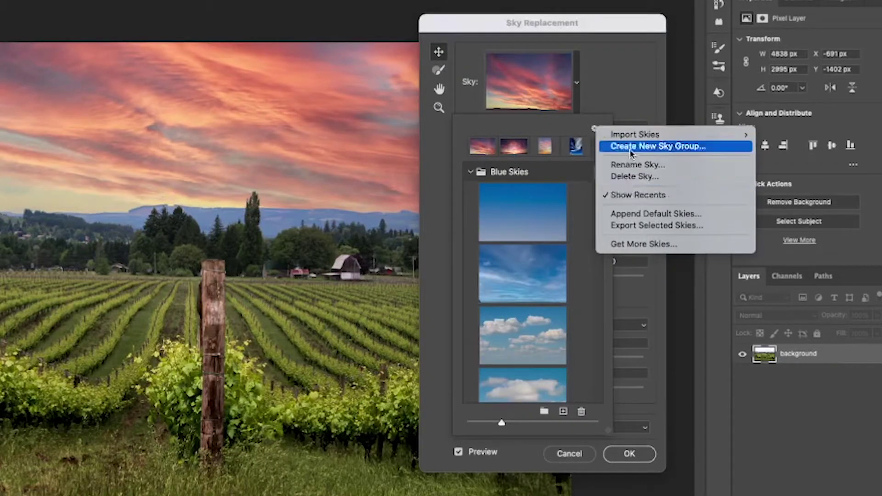
mouse_move(627, 138)
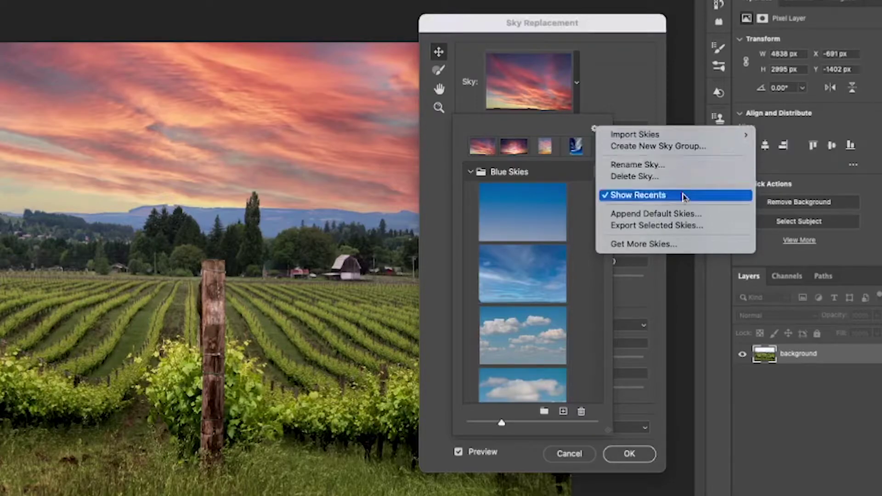
- Go to Adobe's free sky presets page and download the Sunsets sky pack
click(656, 246)
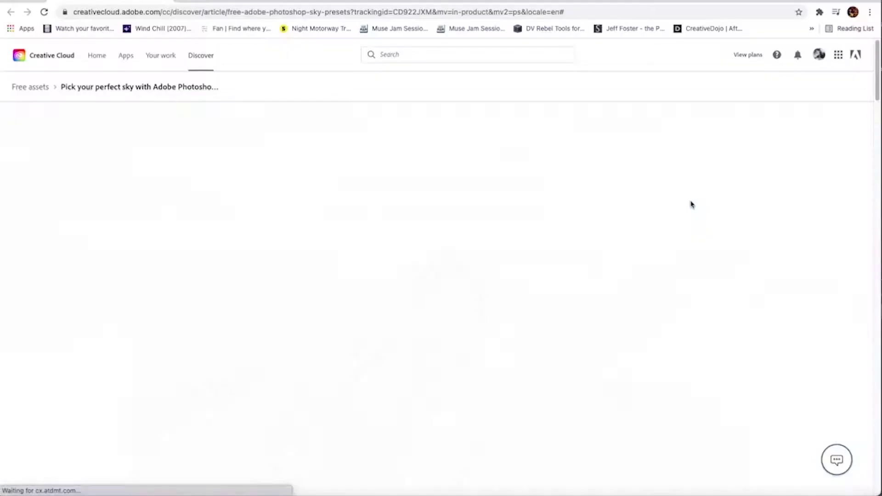
scroll(637, 190, down, 3)
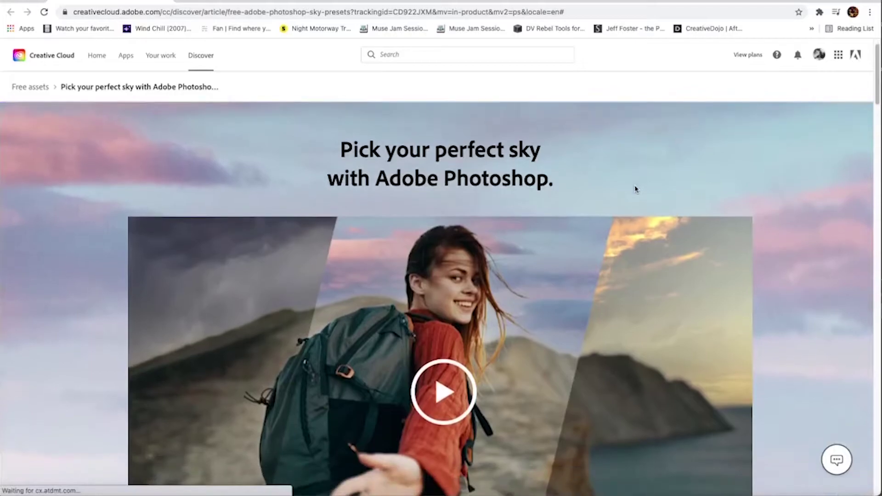
scroll(635, 188, down, 10)
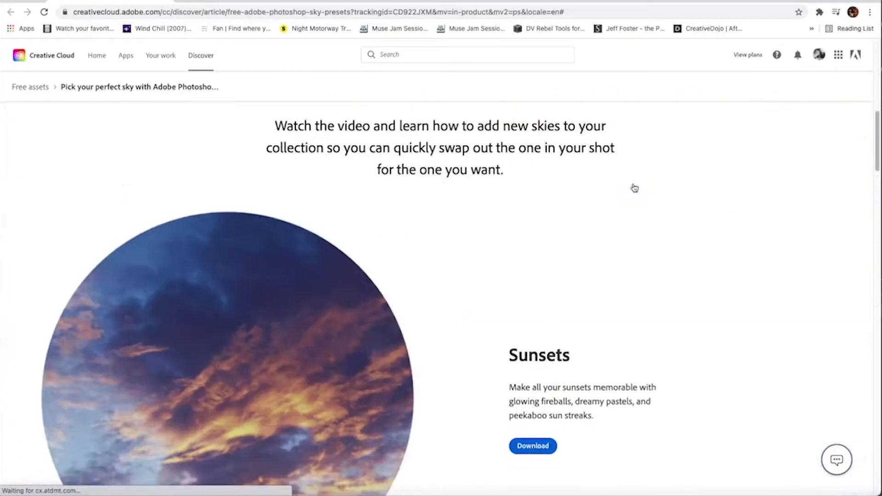
scroll(634, 187, down, 7)
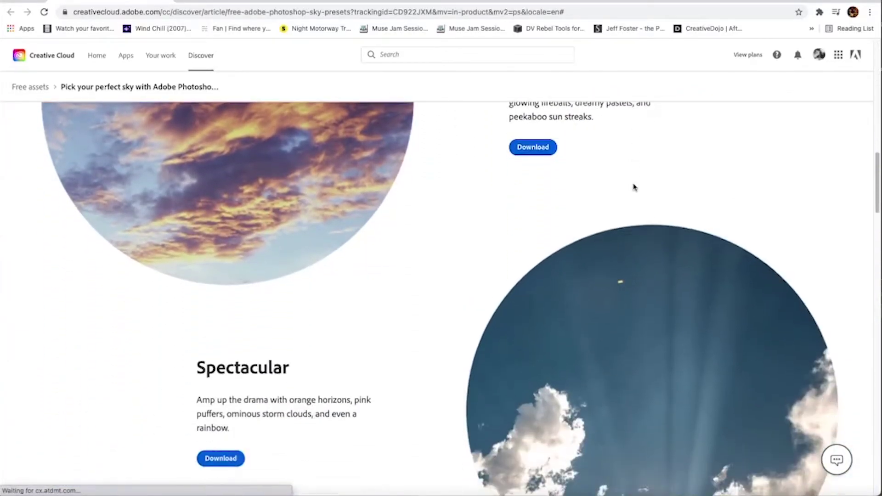
scroll(634, 188, down, 17)
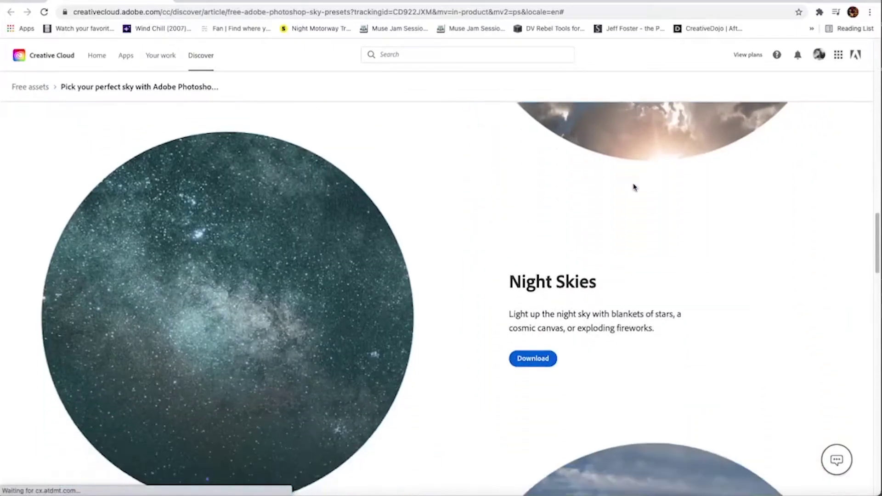
scroll(635, 188, up, 4)
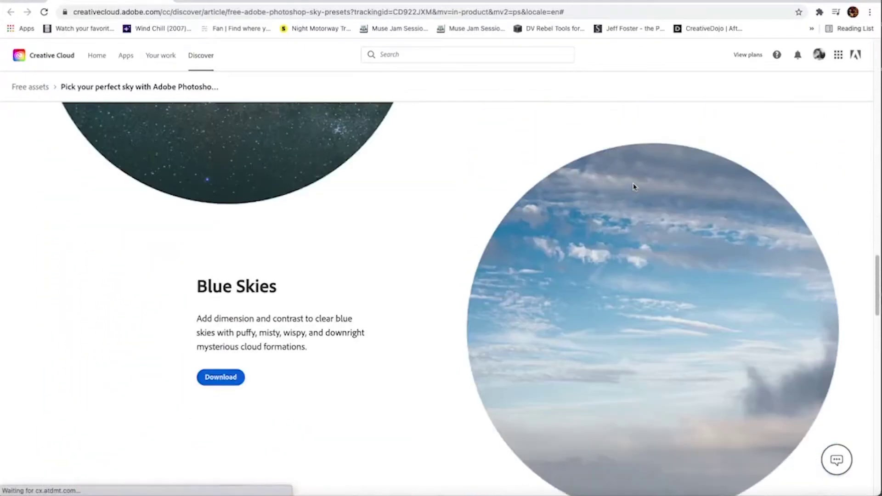
scroll(635, 187, down, 7)
scroll(635, 187, down, 3)
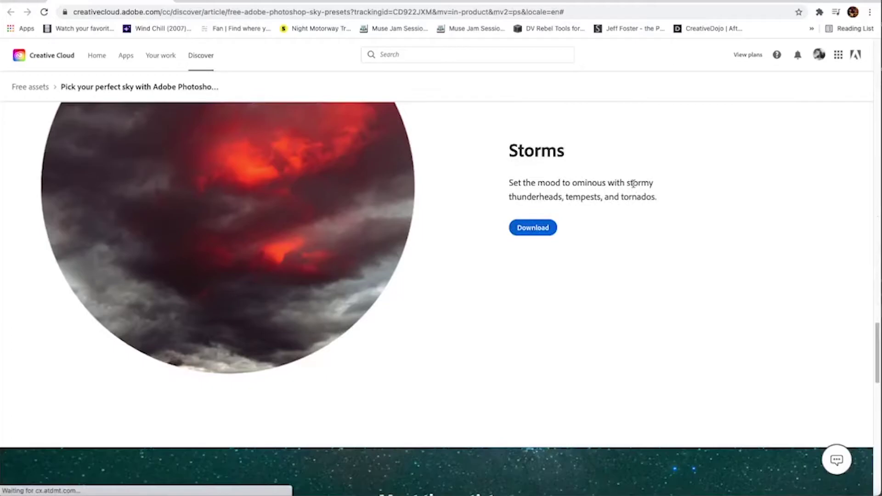
scroll(634, 184, up, 20)
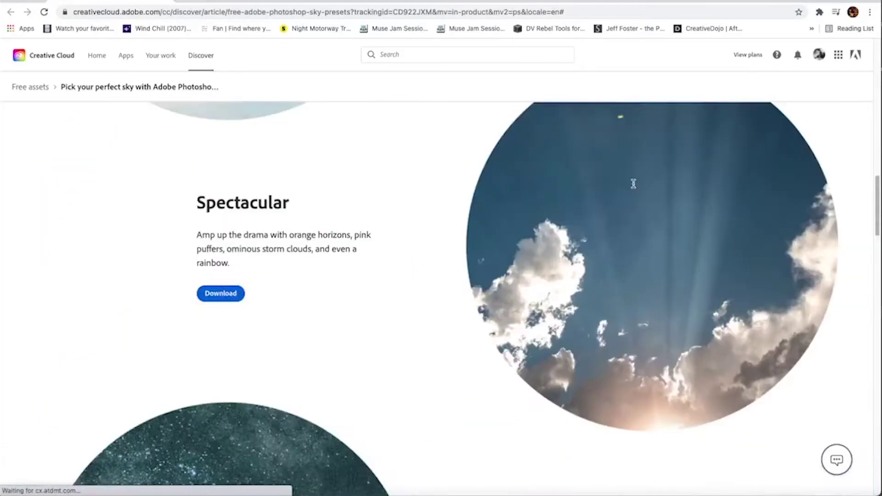
scroll(634, 183, down, 7)
scroll(634, 183, down, 8)
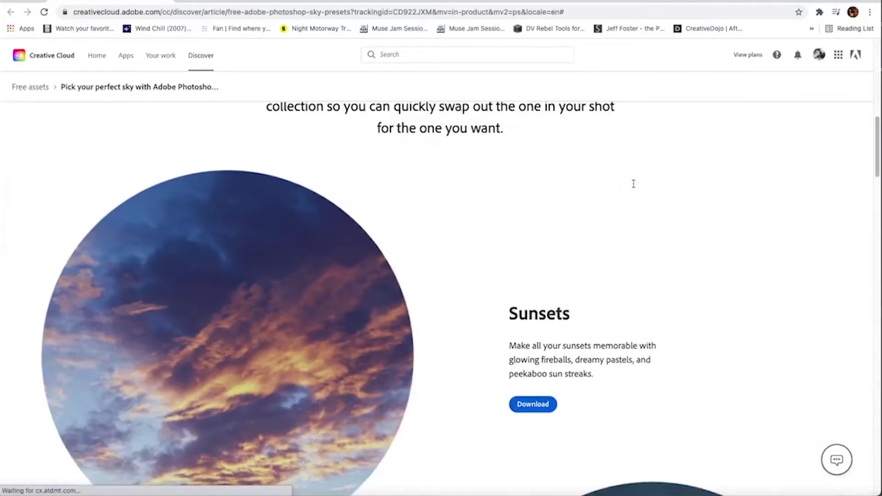
click(540, 233)
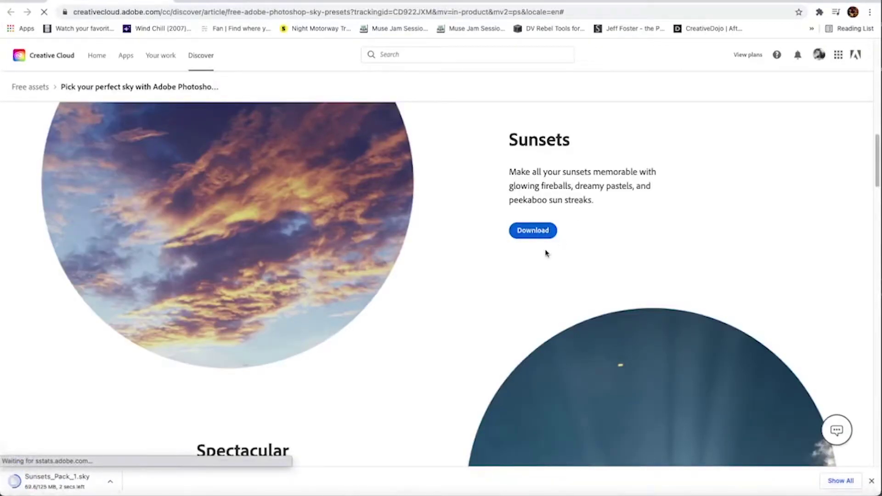
- Download the Spectacular, Night Skies, Blue Skies and Storms sky packs
scroll(542, 253, down, 8)
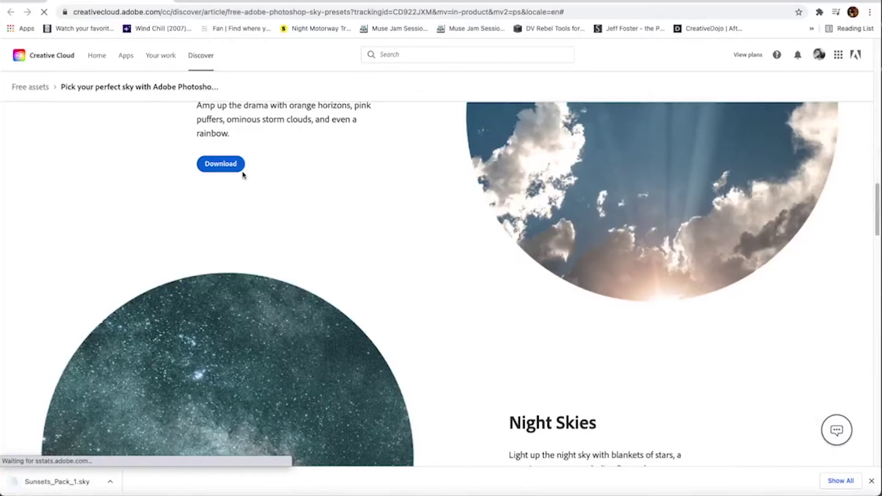
click(238, 166)
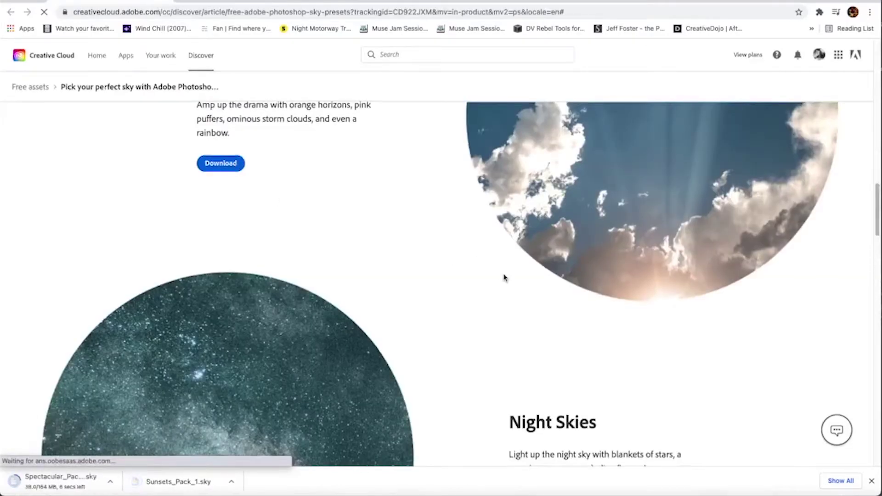
scroll(503, 276, down, 5)
click(533, 278)
scroll(515, 287, down, 2)
scroll(515, 287, down, 8)
click(220, 137)
scroll(398, 208, down, 5)
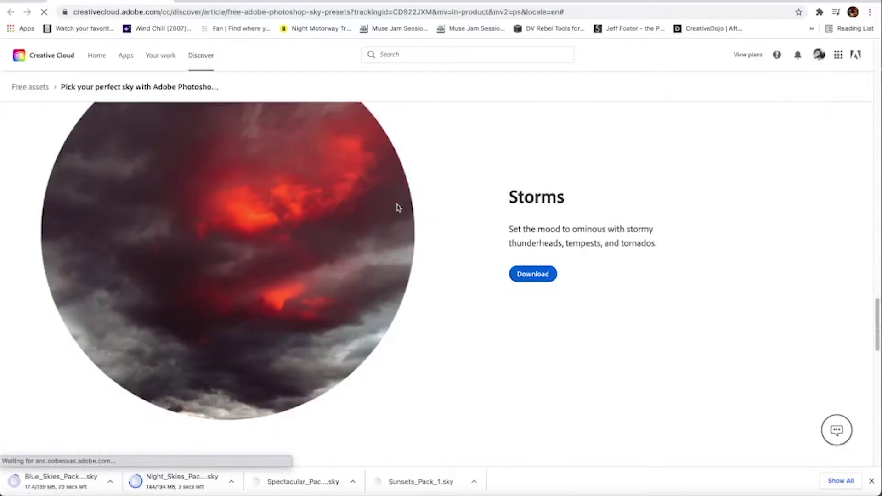
scroll(467, 250, up, 1)
click(534, 271)
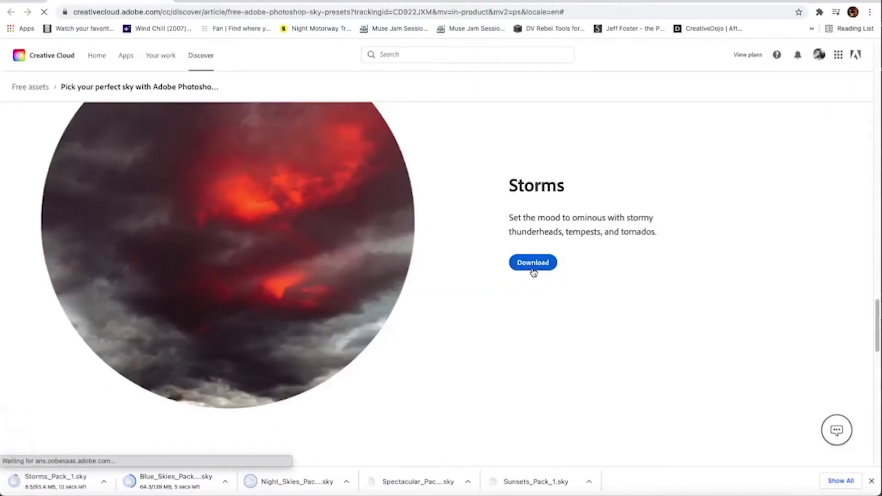
scroll(533, 273, down, 7)
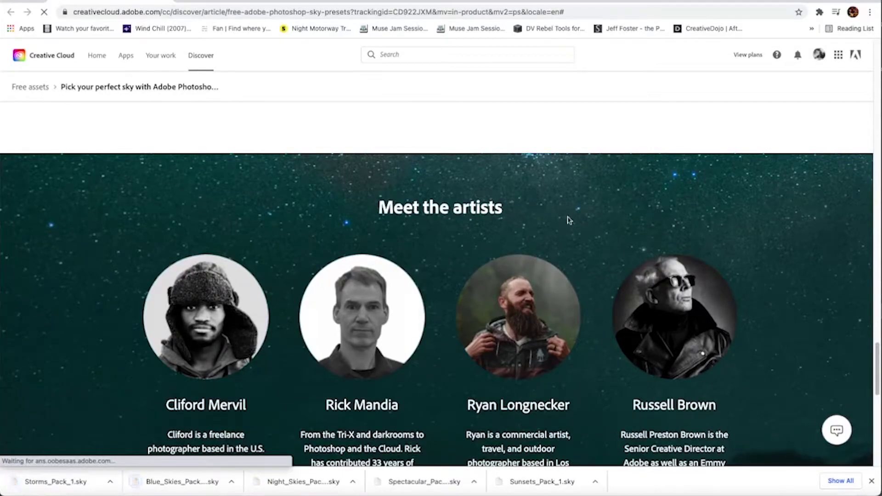
scroll(625, 269, down, 2)
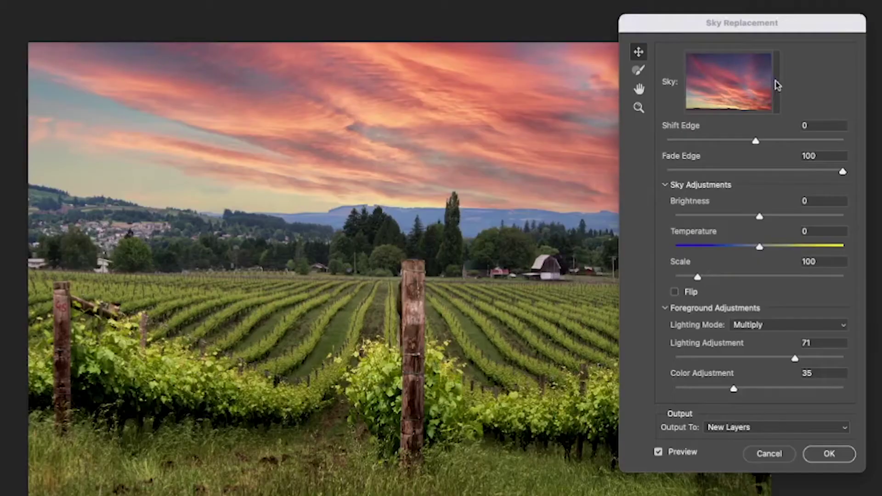
- Browse the Sky preset list and preview several Blue Skies presets with puffy clouds
click(776, 82)
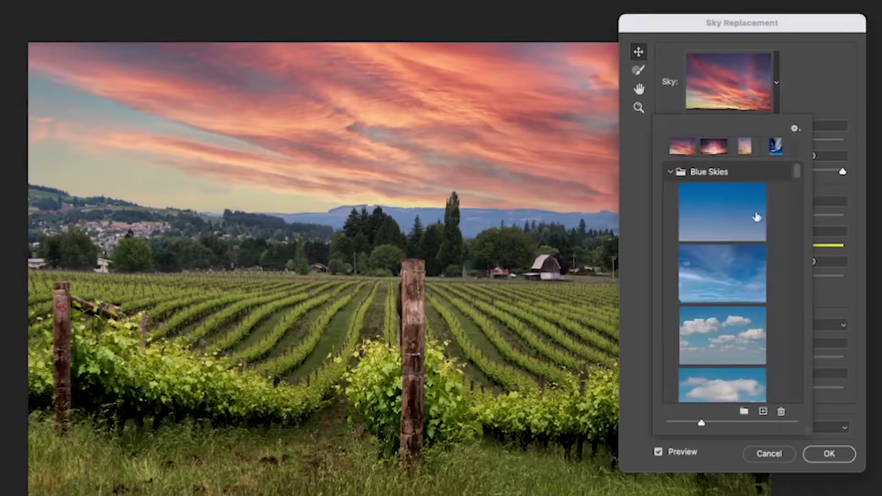
scroll(738, 281, down, 3)
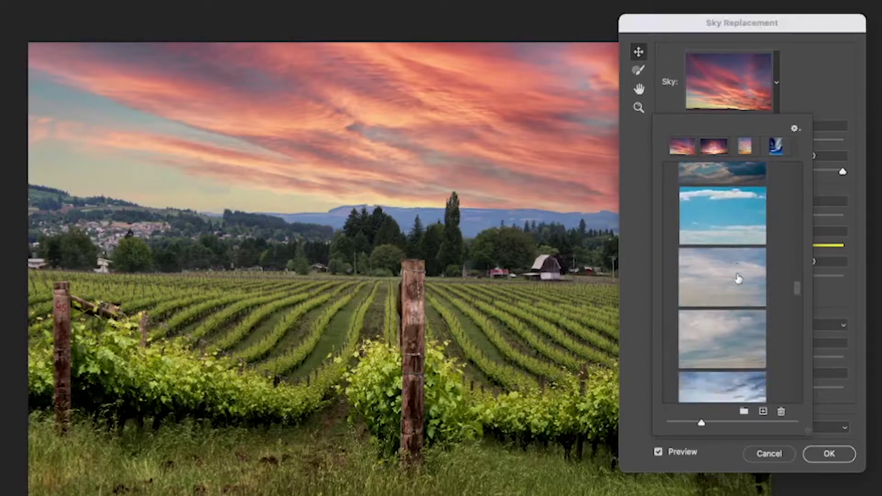
scroll(739, 279, down, 5)
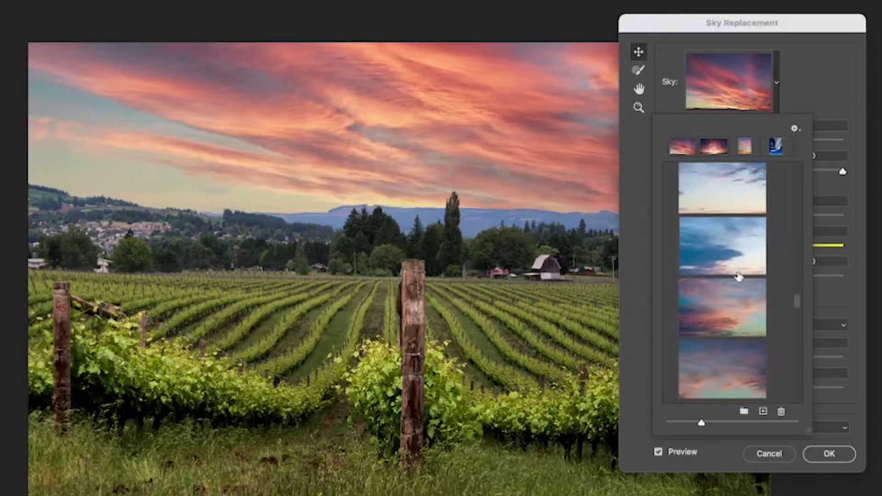
scroll(739, 276, down, 2)
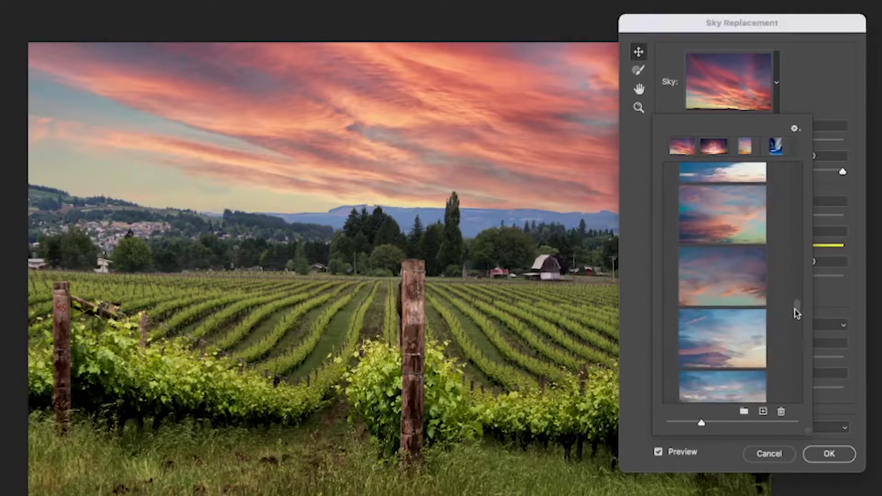
drag(795, 309, 788, 335)
click(723, 258)
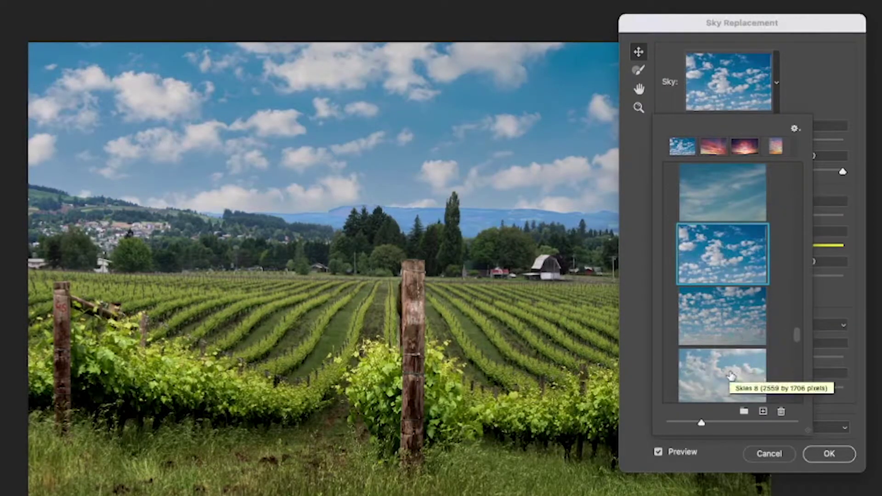
scroll(730, 373, down, 3)
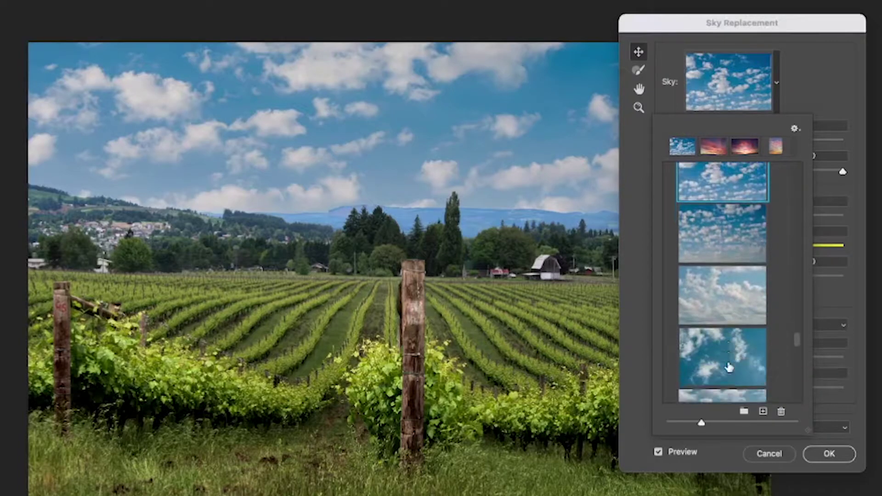
scroll(729, 368, down, 1)
click(724, 353)
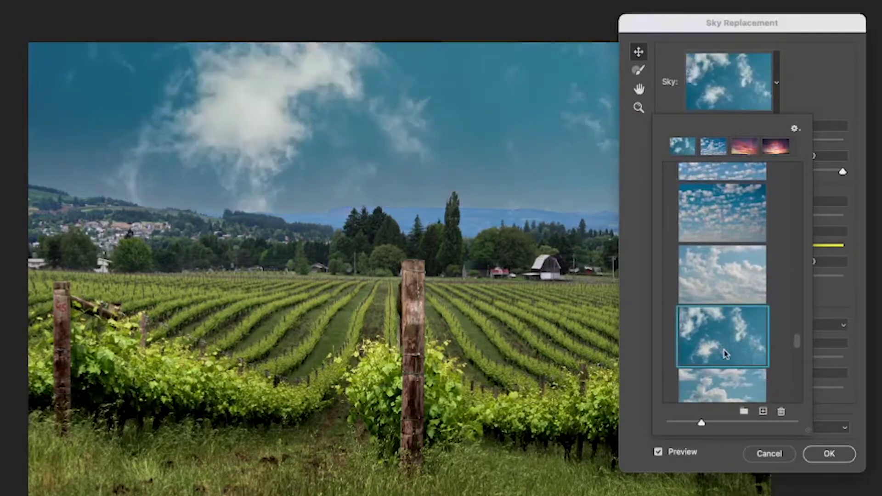
click(732, 384)
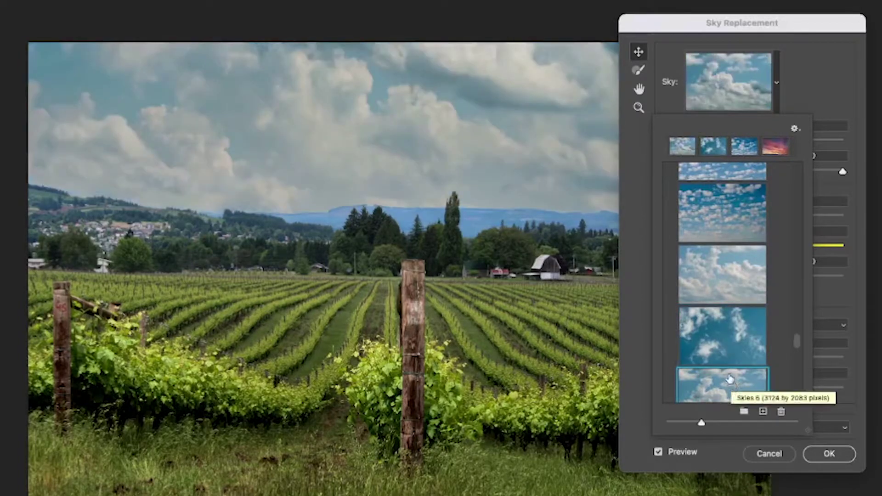
- Preview large-cloud and pink sunset skies, then settle on the blue sky with white clouds
scroll(732, 381, down, 5)
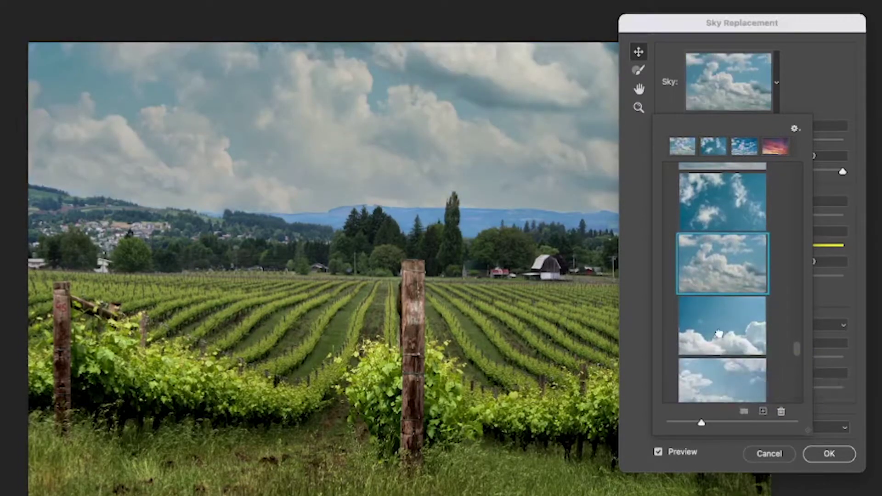
click(721, 336)
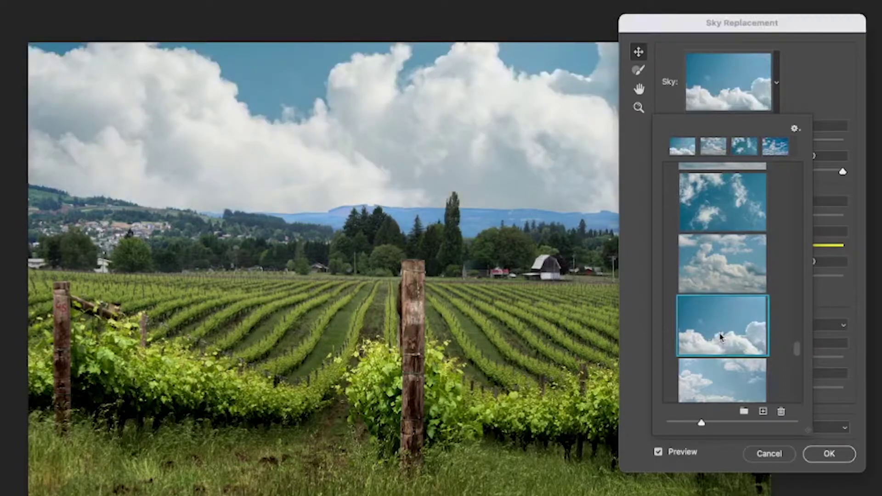
scroll(721, 337, down, 6)
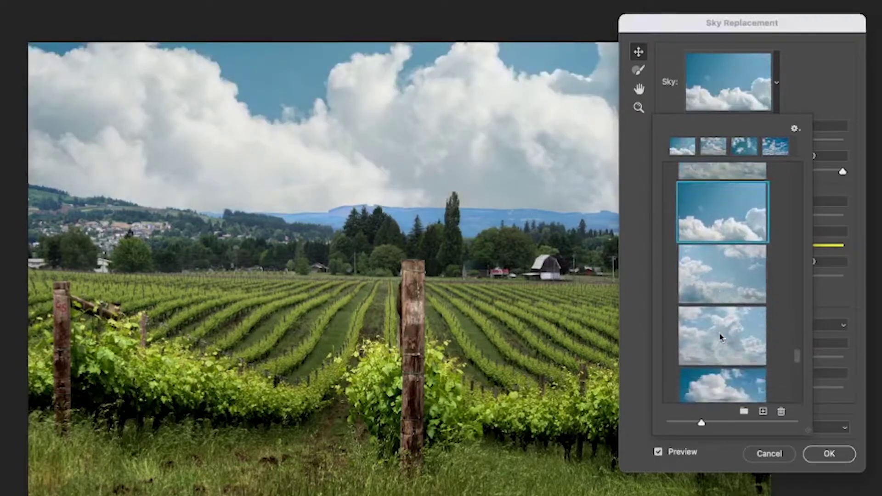
scroll(721, 337, down, 2)
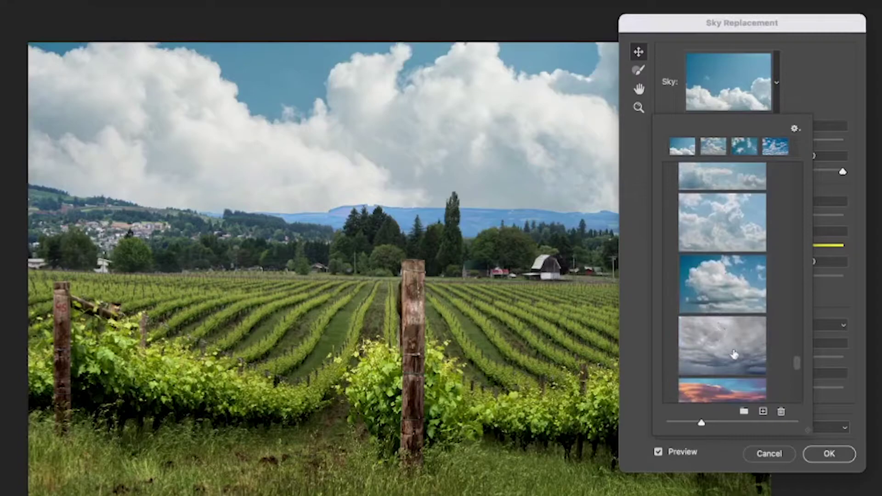
click(722, 399)
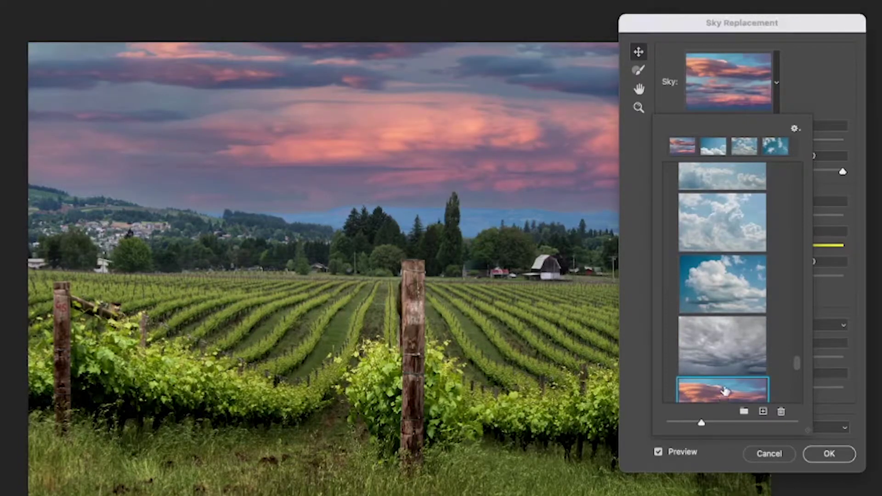
scroll(737, 371, up, 5)
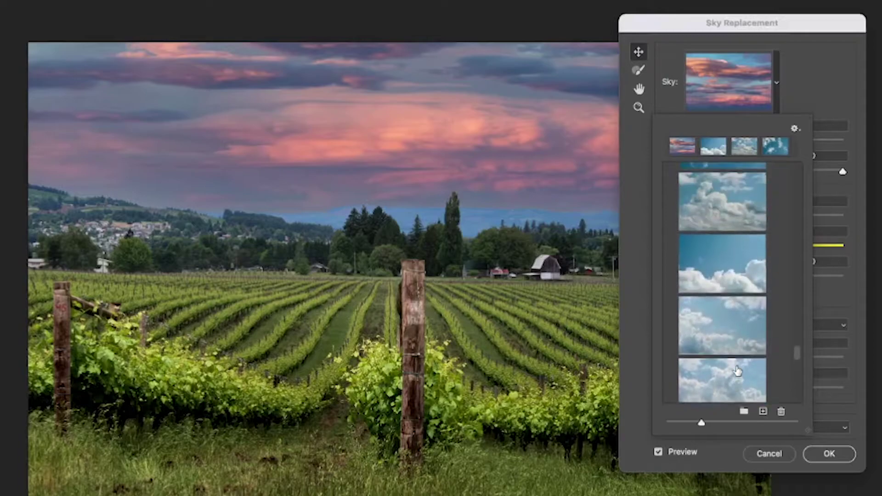
scroll(738, 371, up, 3)
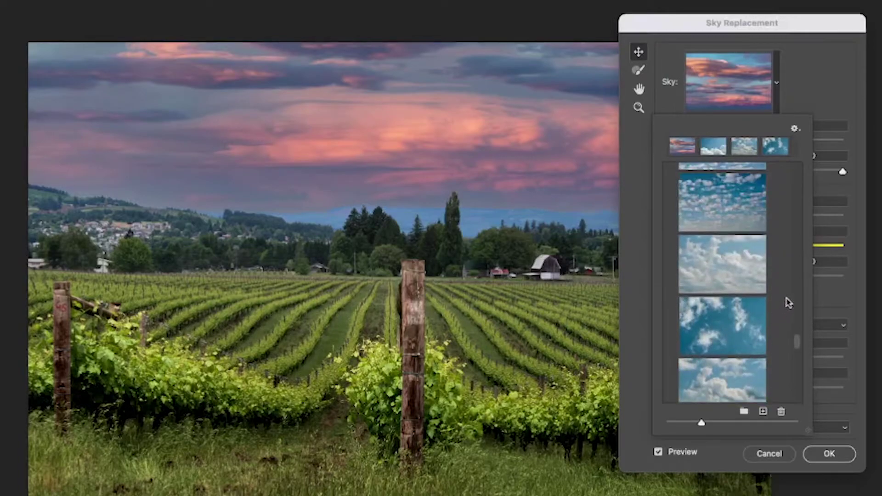
drag(800, 347, 771, 186)
click(727, 324)
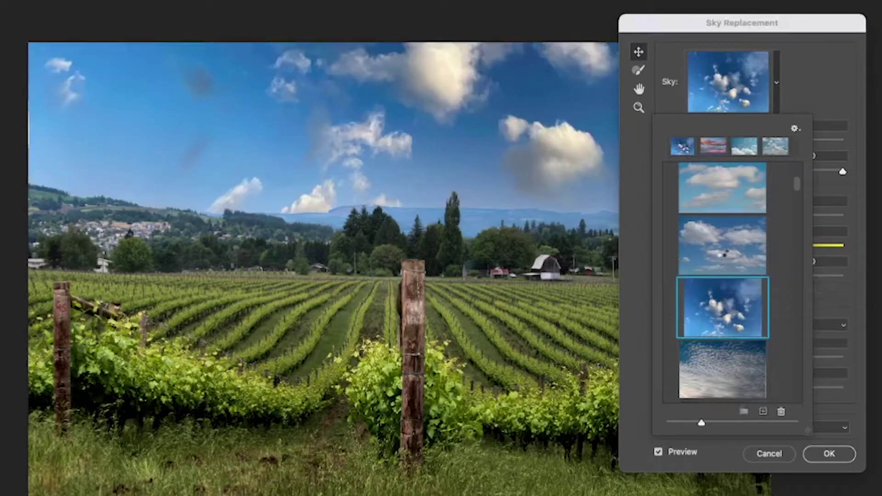
click(724, 254)
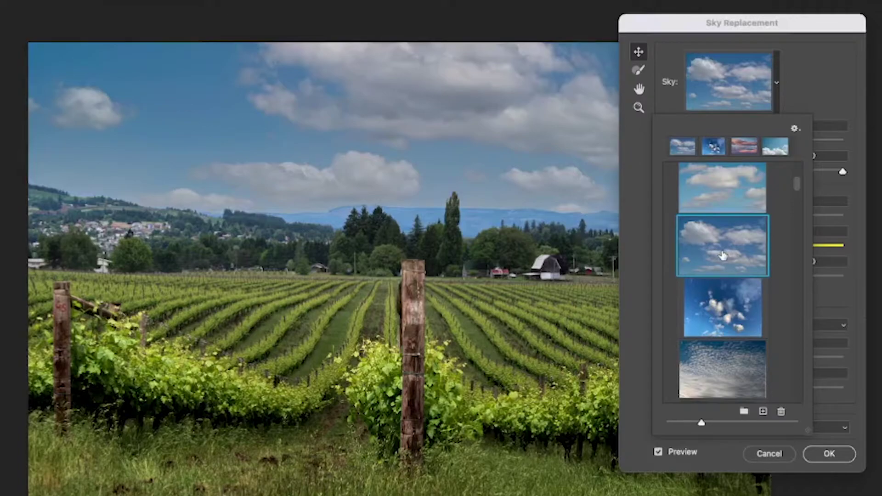
click(718, 454)
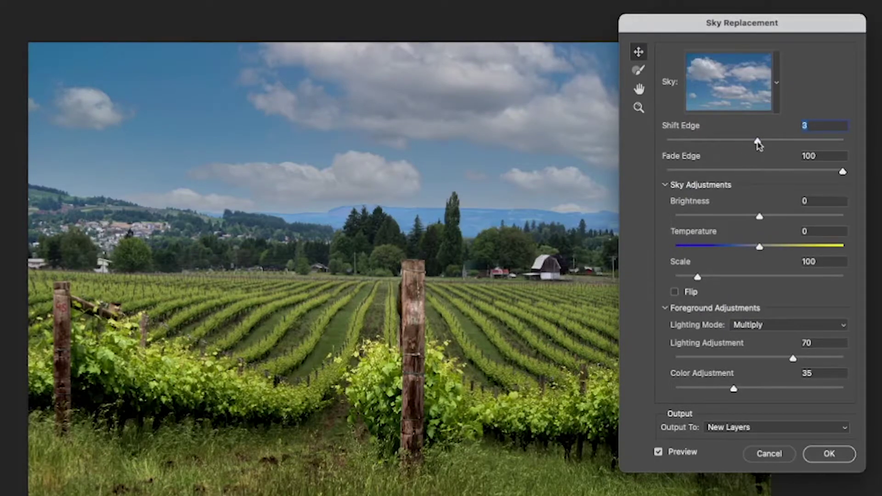
- Set Shift Edge -26, Brightness 24, Fade Edge 8 and Scale 110 for the cloudy blue sky
mouse_move(759, 145)
mouse_down()
mouse_move(741, 145)
mouse_move(763, 148)
mouse_up()
drag(762, 142, 732, 142)
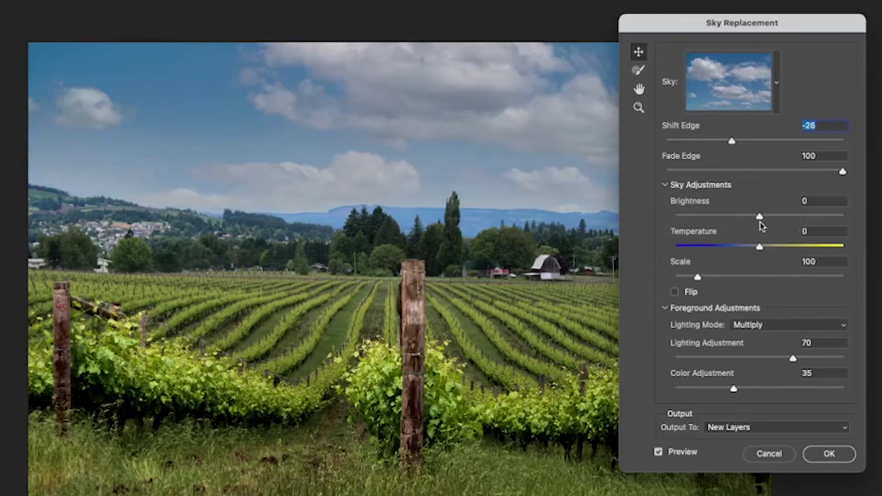
drag(753, 219, 781, 224)
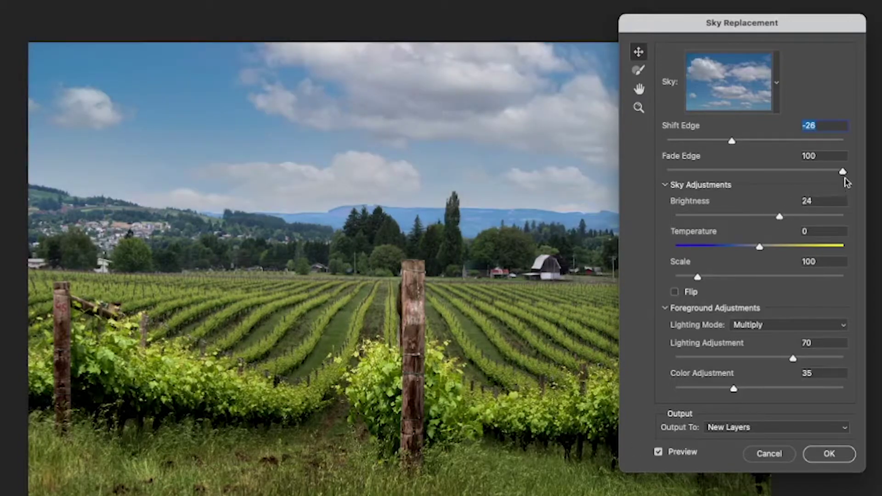
drag(843, 173, 681, 172)
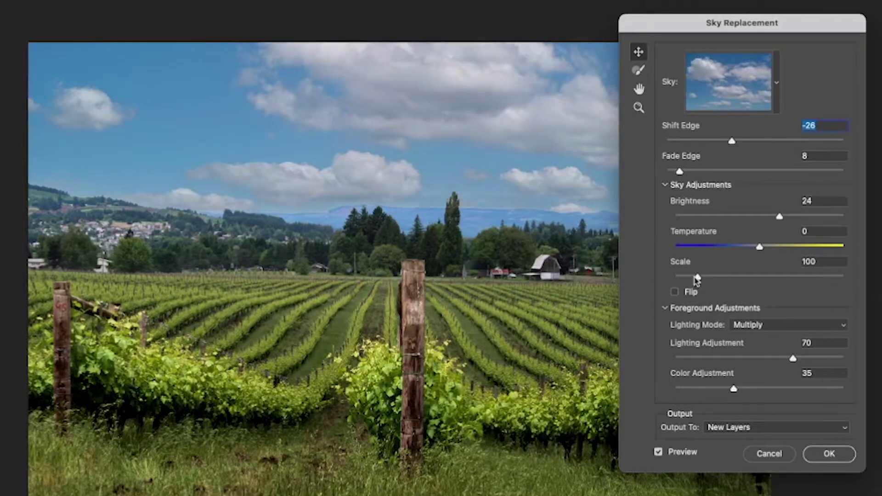
mouse_move(697, 278)
mouse_down()
mouse_move(760, 285)
mouse_move(694, 280)
mouse_move(704, 280)
mouse_up()
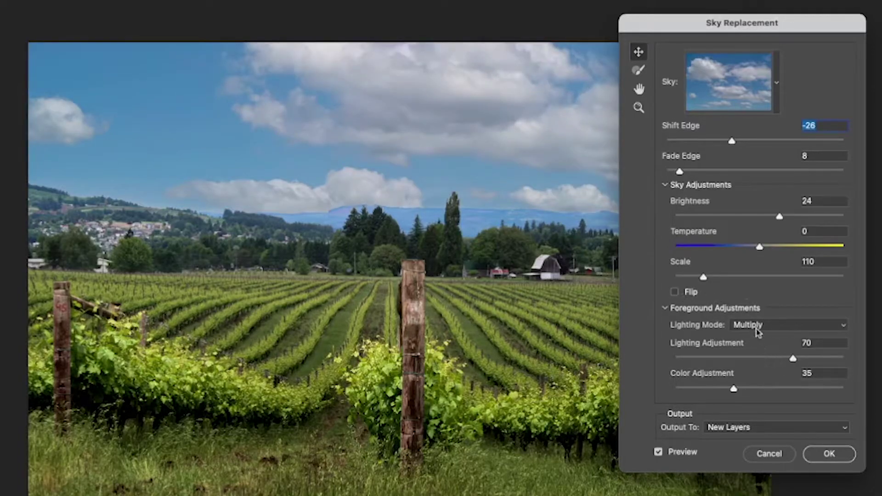
- Try Screen as the foreground Lighting Mode, then return to Multiply
click(844, 329)
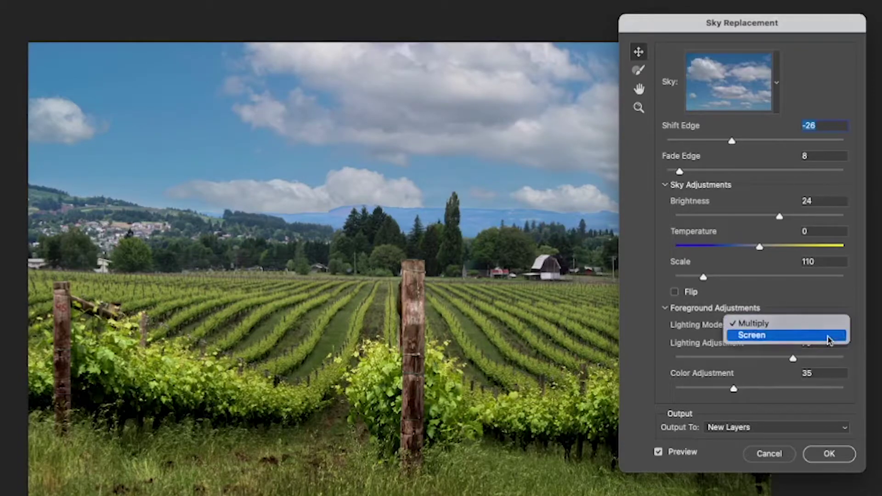
click(830, 341)
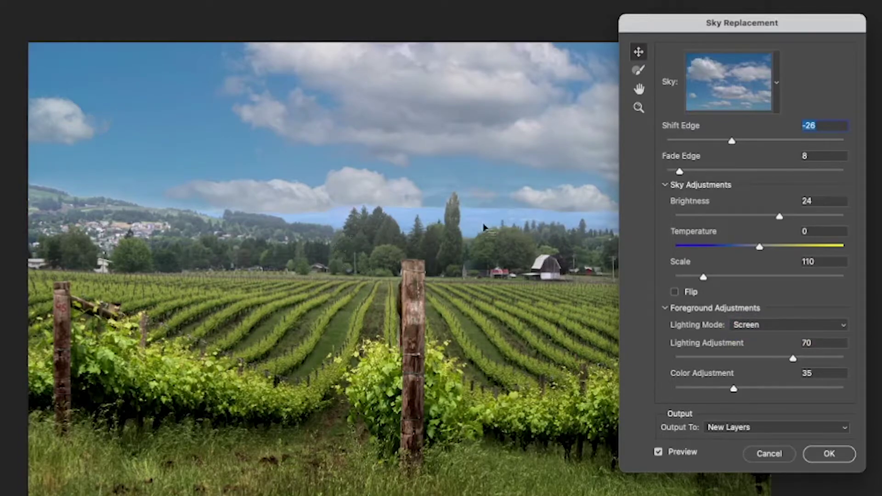
click(846, 330)
click(834, 315)
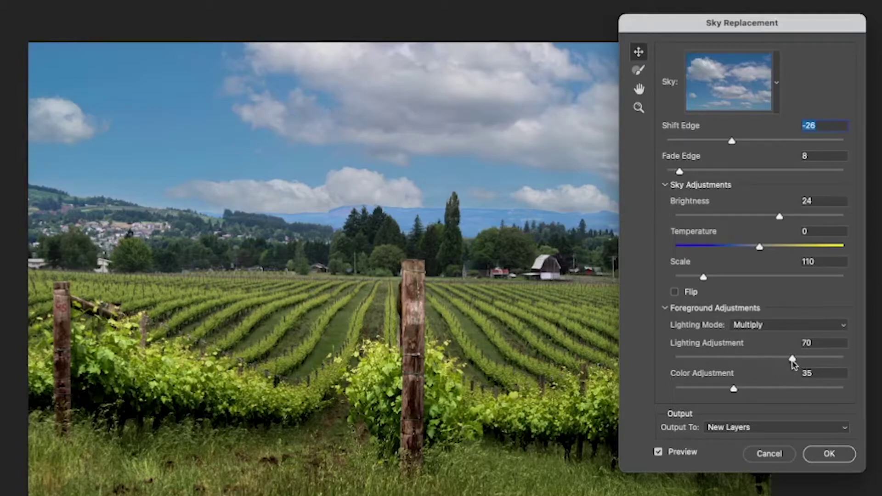
- Set Lighting Adjustment to 68, sky Temperature to -13 and Color Adjustment to 30
drag(794, 364, 741, 365)
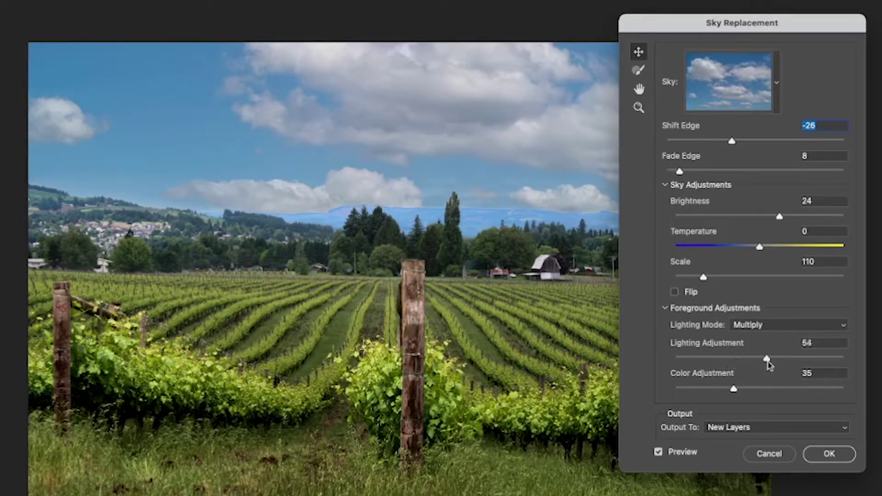
drag(769, 362, 791, 363)
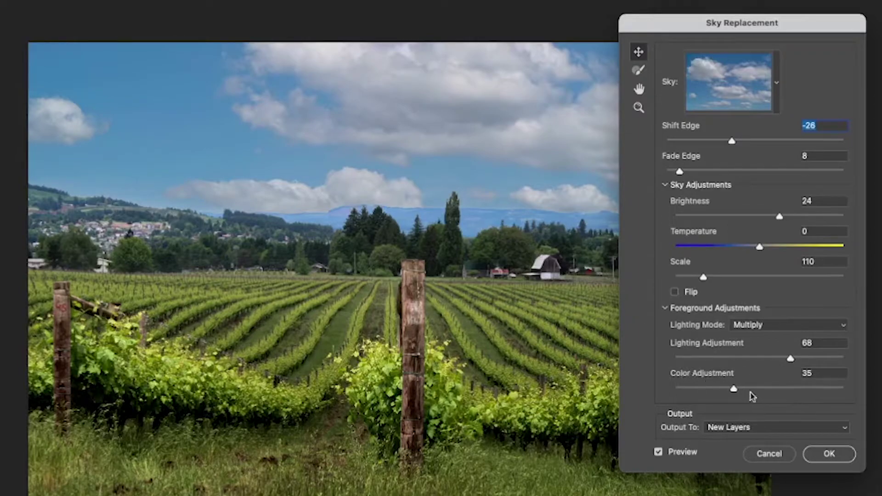
mouse_move(760, 247)
mouse_down()
mouse_move(731, 247)
mouse_move(783, 248)
mouse_move(749, 248)
mouse_up()
mouse_move(735, 391)
mouse_down()
mouse_move(808, 393)
mouse_move(726, 394)
mouse_up()
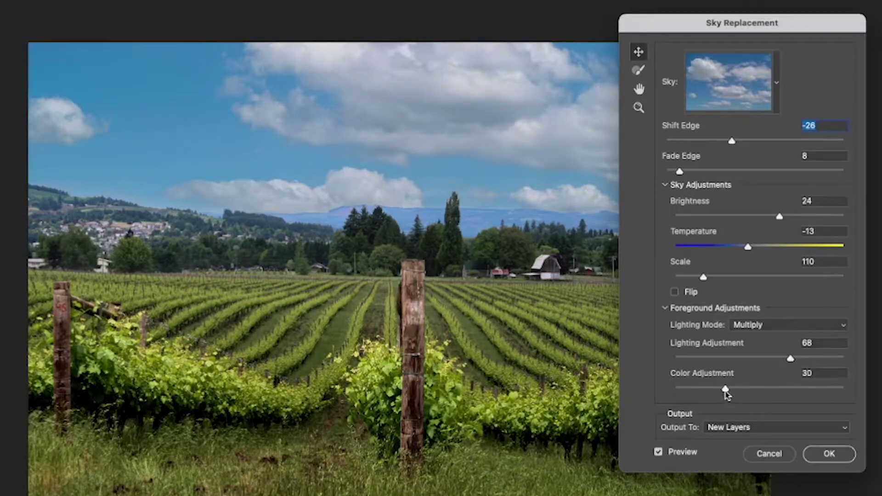
- Keep output as New Layers and zoom into the preview to inspect the treeline edge
click(841, 432)
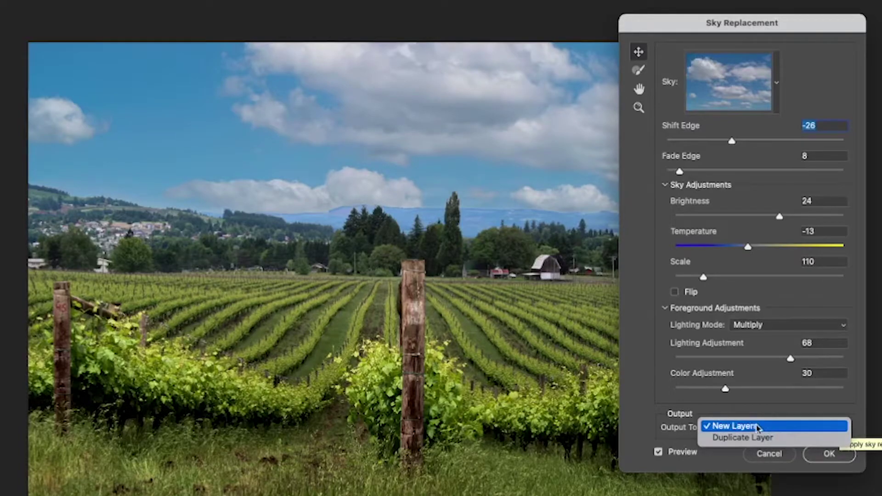
click(841, 427)
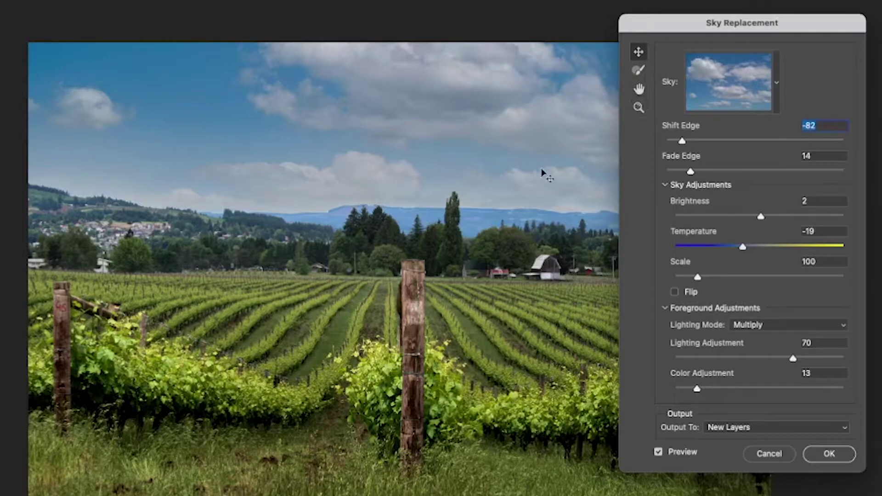
click(640, 107)
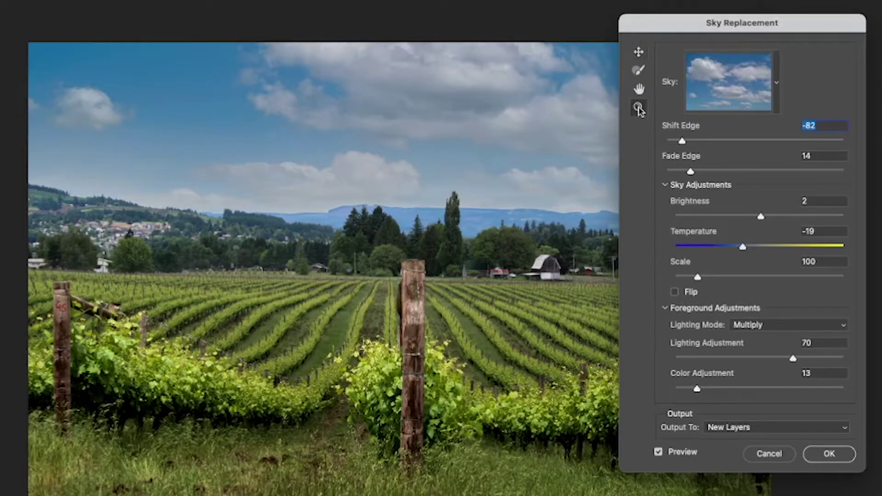
click(532, 155)
click(532, 154)
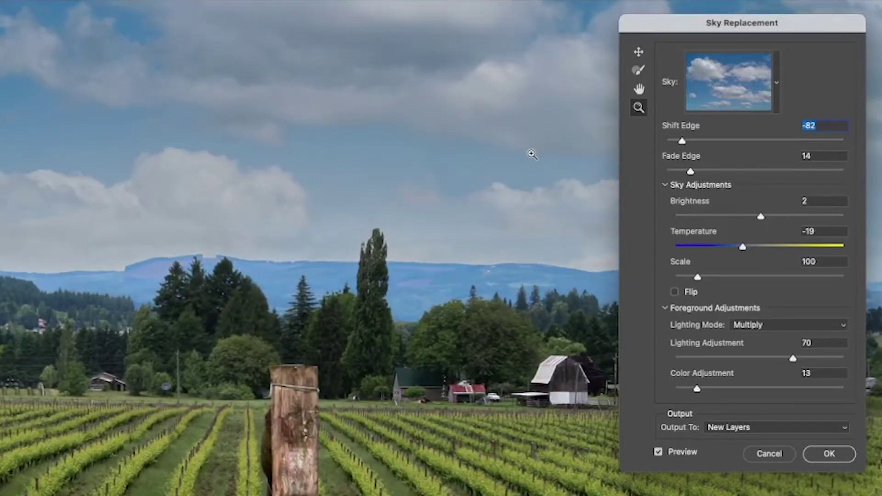
- Zoom back out to the whole image and apply the sky replacement
key(alt)
alt+click(532, 154)
alt+click(532, 155)
alt+click(532, 154)
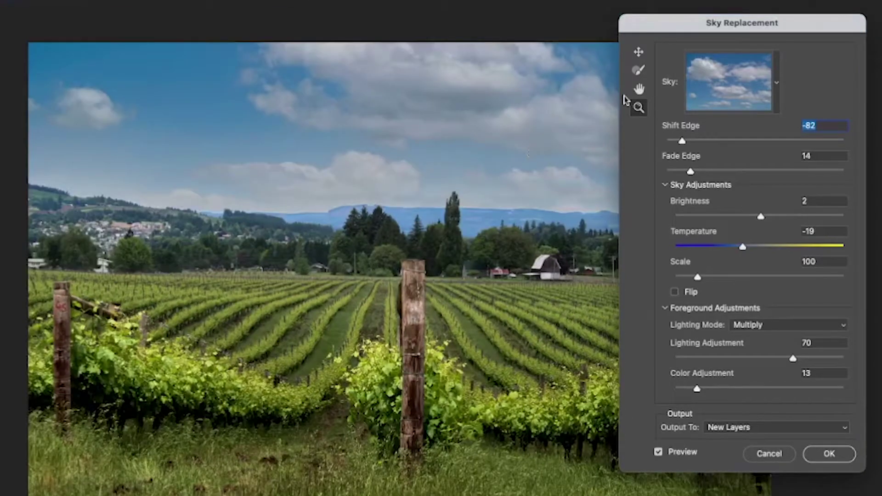
click(830, 454)
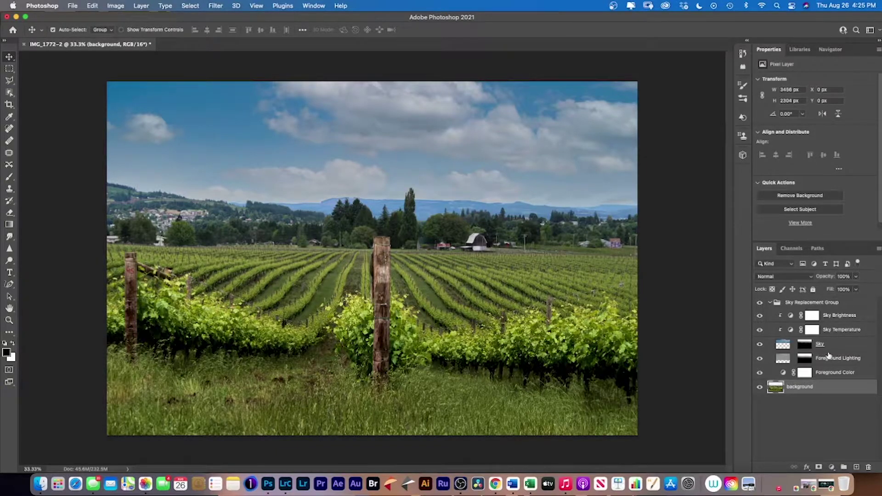
- Select the Sky Replacement Group and Background layers and convert them into one smart object
click(794, 304)
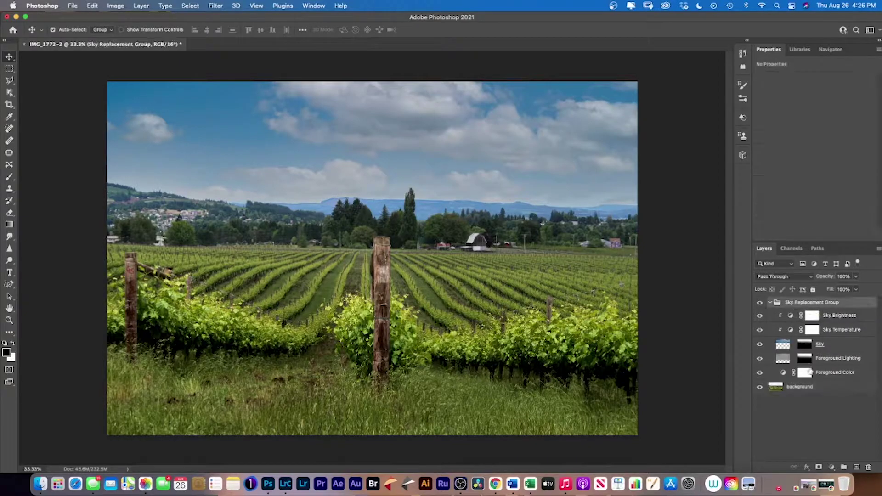
shift+click(808, 387)
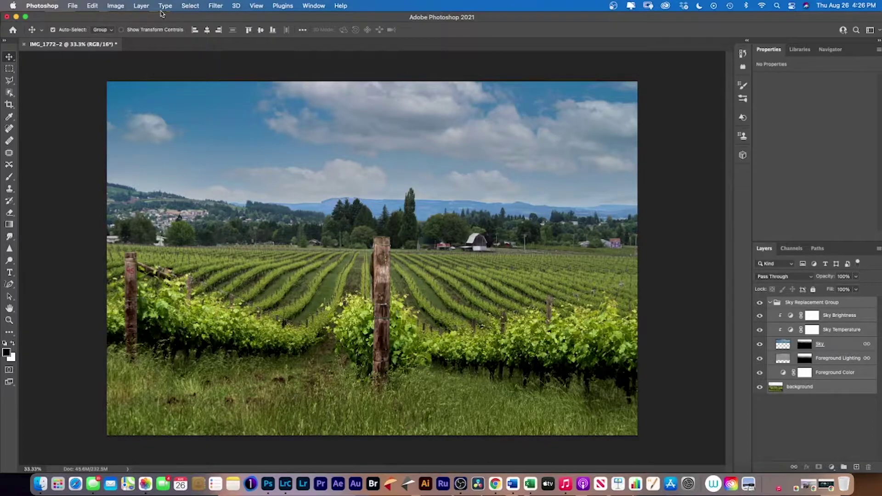
click(185, 7)
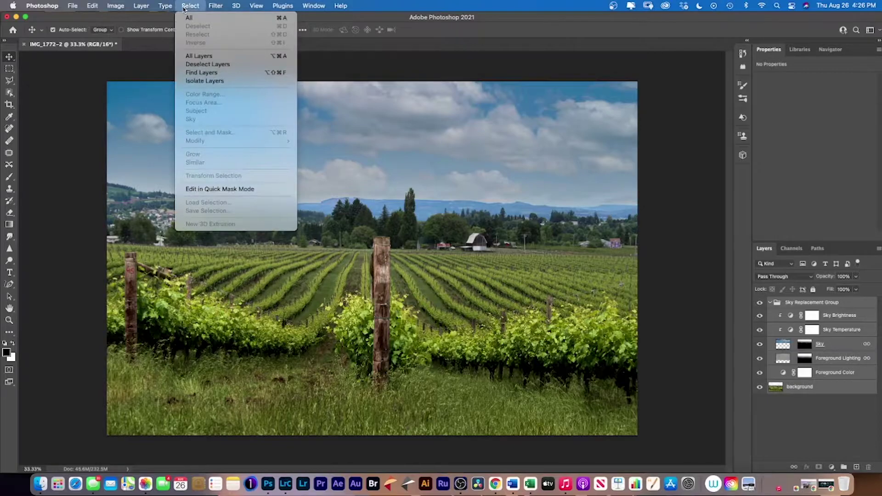
mouse_move(163, 6)
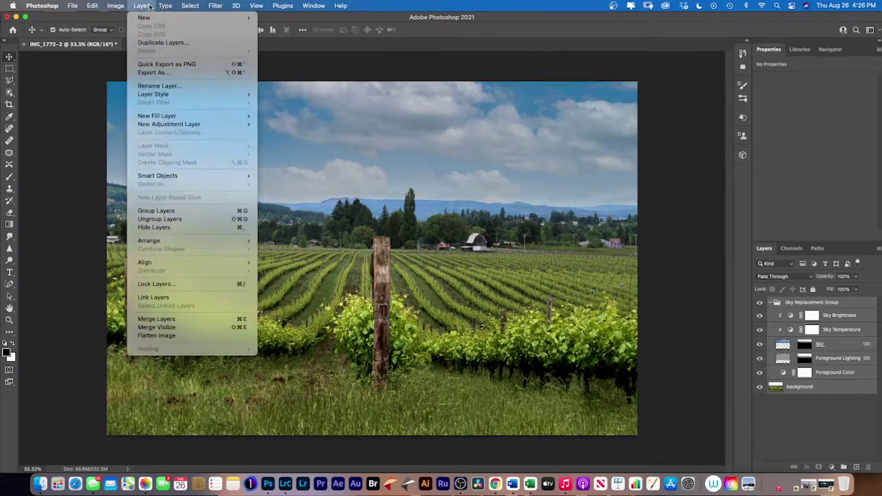
mouse_move(195, 178)
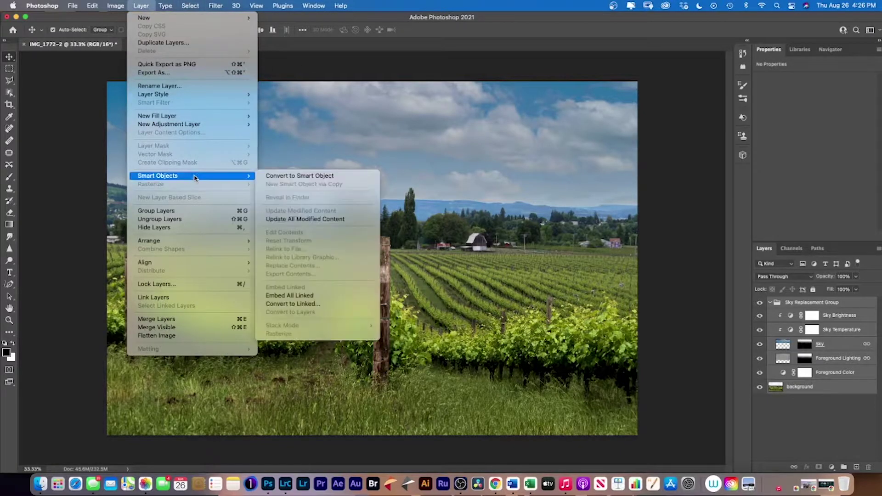
click(285, 178)
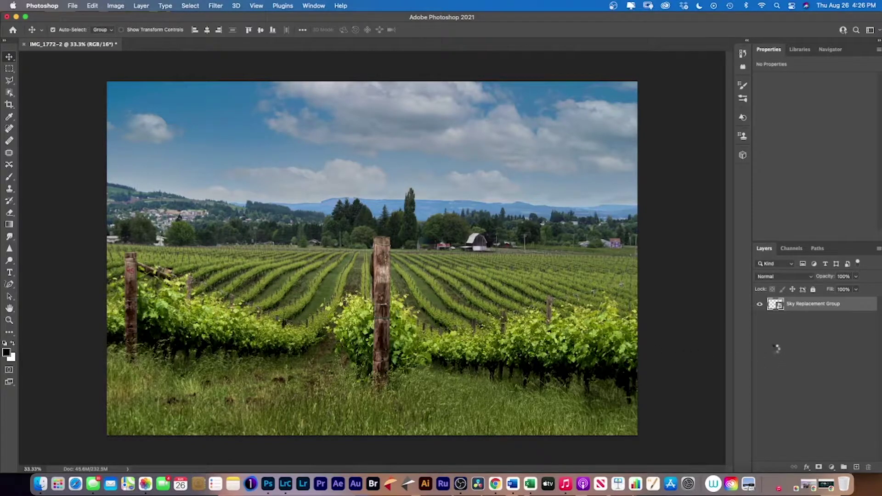
double_click(775, 307)
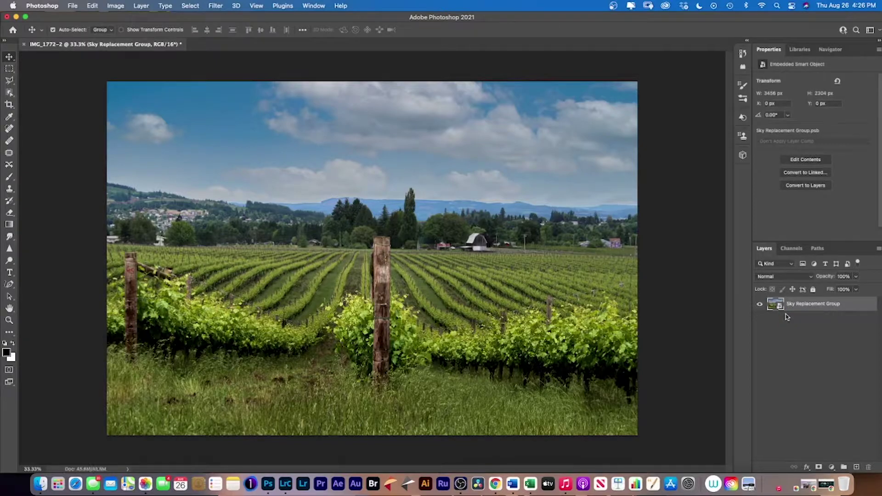
- Open the Camera Raw Filter and set Highlights -22, Shadows -14, Texture +5 and Clarity +4
click(216, 6)
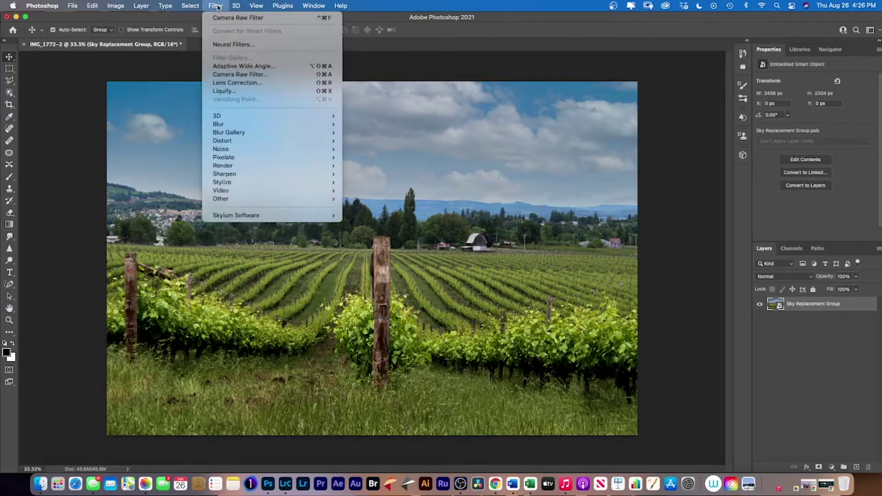
click(246, 76)
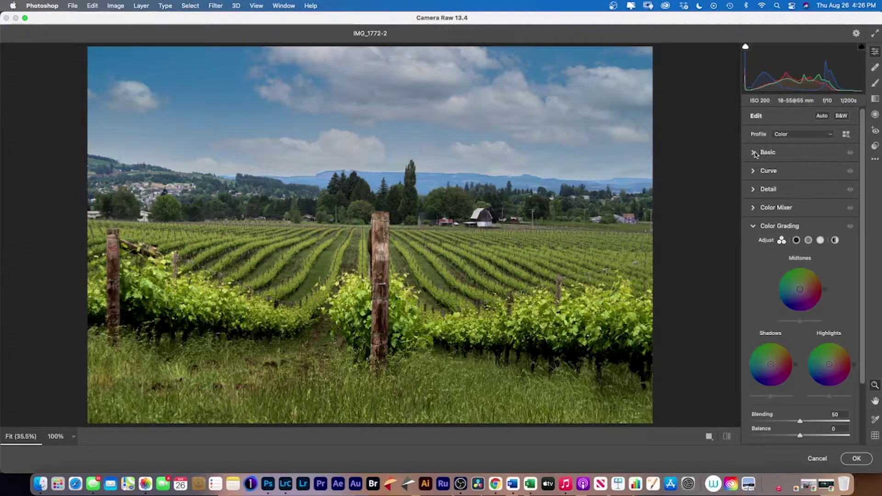
click(755, 153)
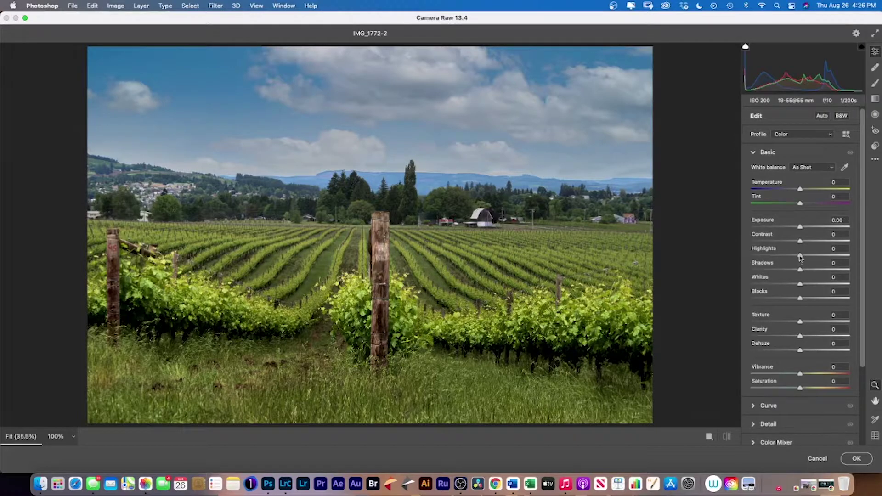
mouse_move(801, 258)
mouse_down()
mouse_move(789, 256)
mouse_move(793, 270)
mouse_up()
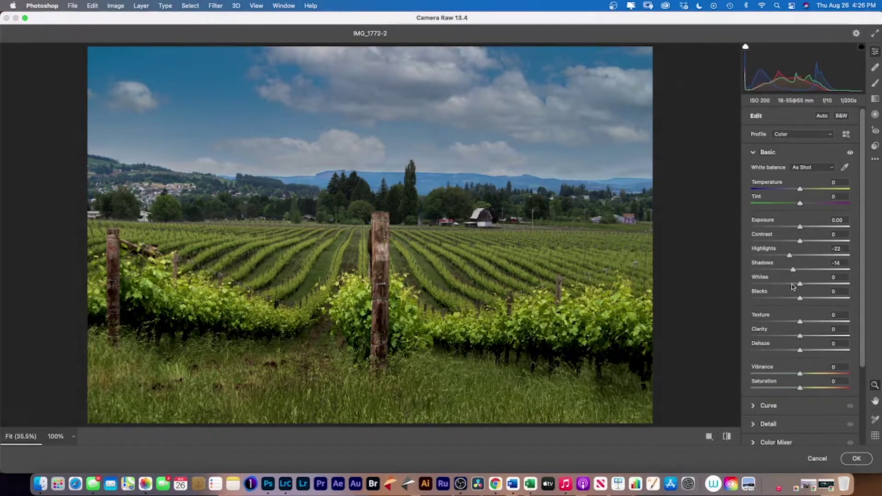
drag(801, 323, 803, 324)
drag(800, 338, 803, 339)
scroll(794, 302, down, 1)
scroll(788, 311, down, 1)
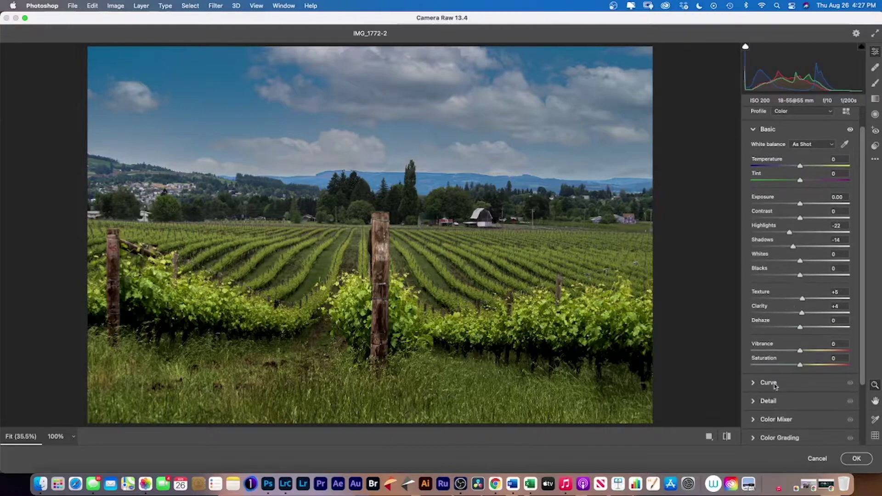
- Keep the Color profile and set the tone curve to Lights +11 and Darks -7
click(754, 384)
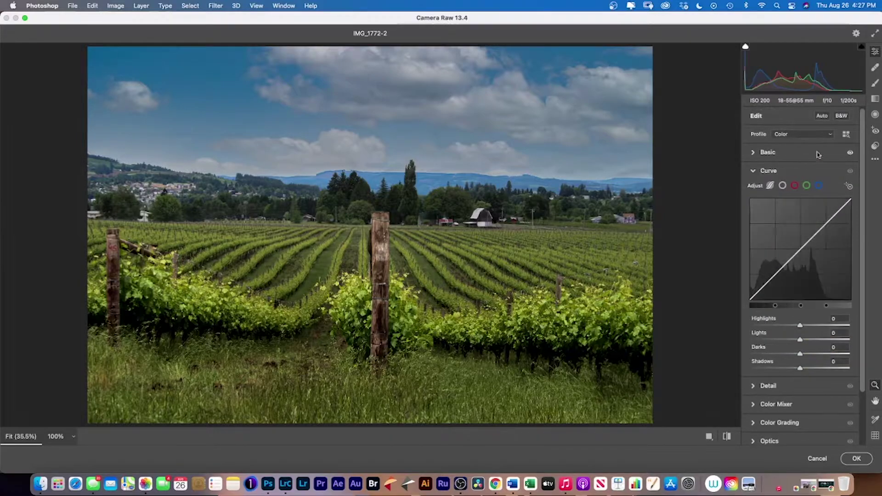
click(832, 134)
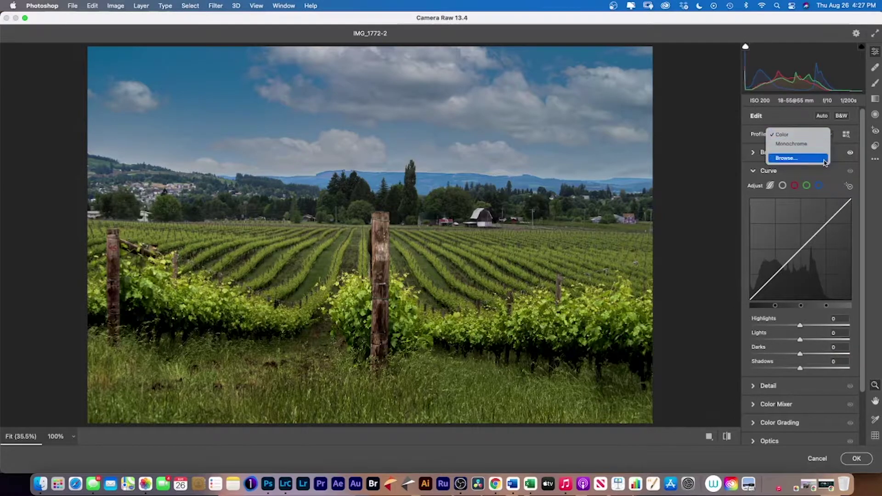
click(830, 174)
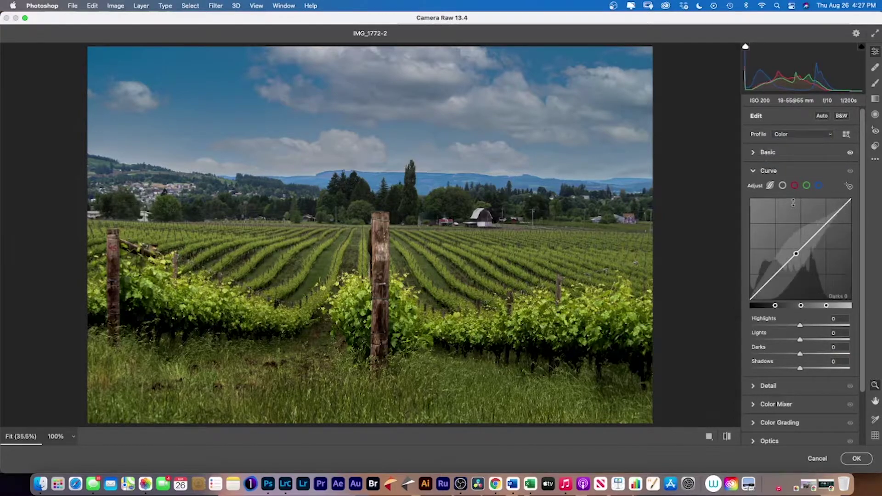
click(814, 235)
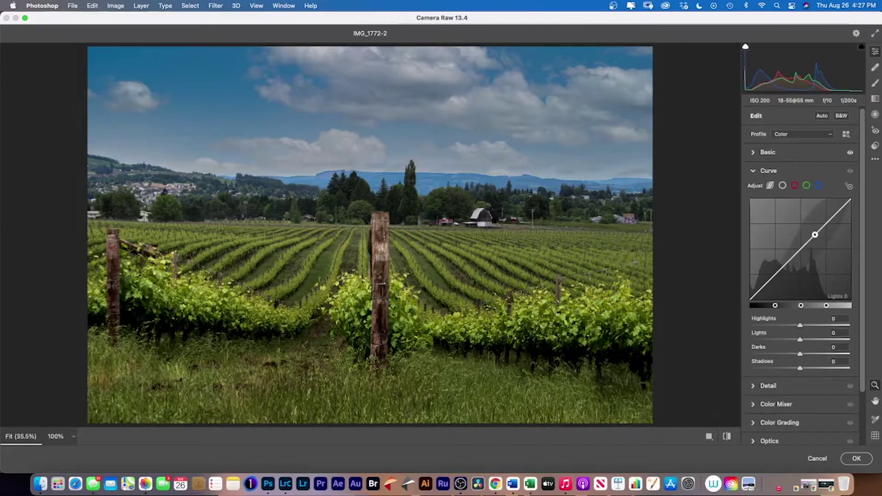
drag(815, 235, 815, 231)
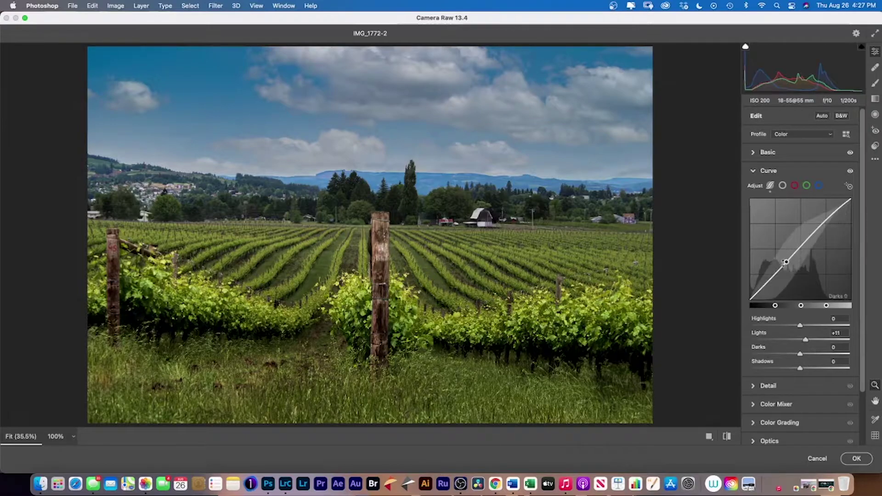
drag(783, 263, 777, 275)
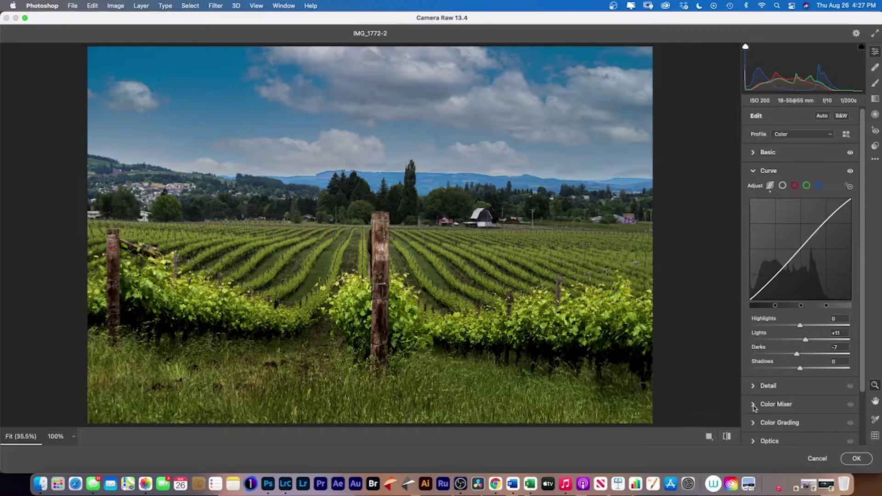
- Nudge Color Grading midtone, shadow and highlight luminance slightly, then apply the Camera Raw filter
click(753, 404)
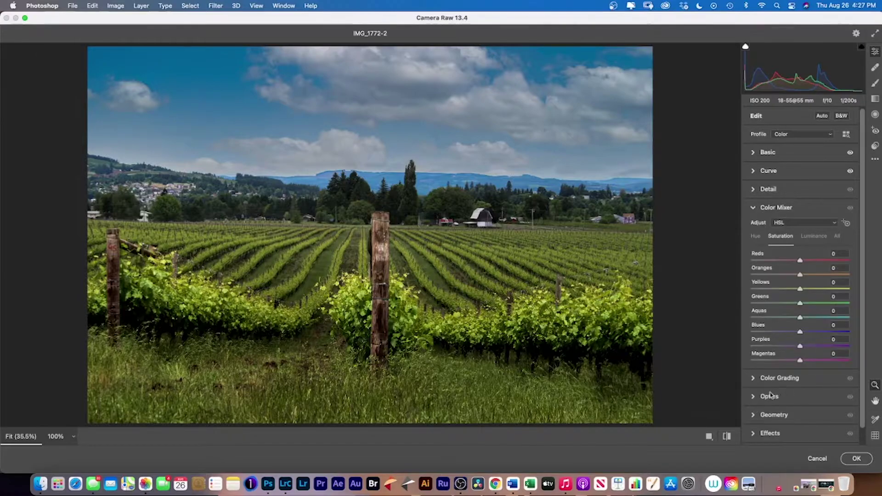
click(754, 381)
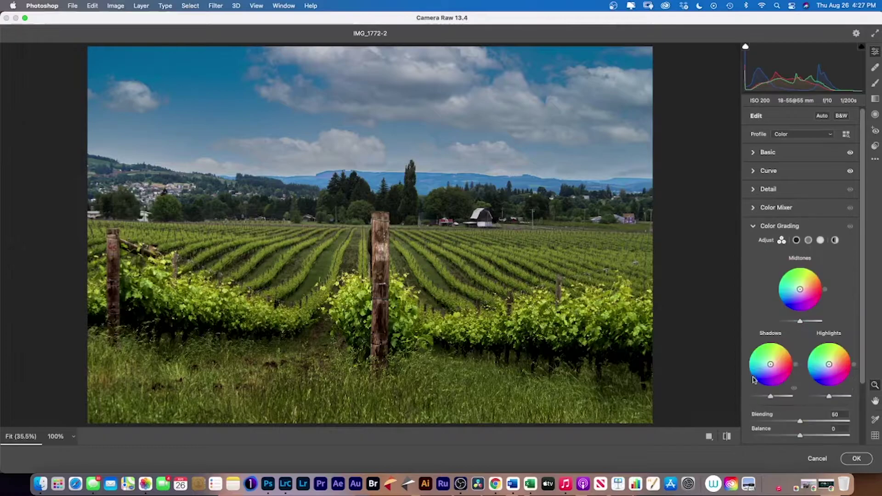
drag(800, 322, 799, 323)
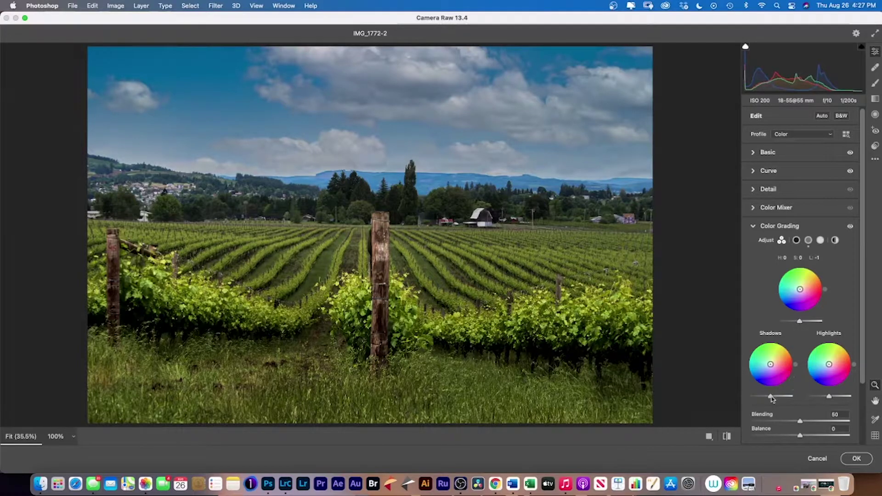
drag(771, 397, 772, 399)
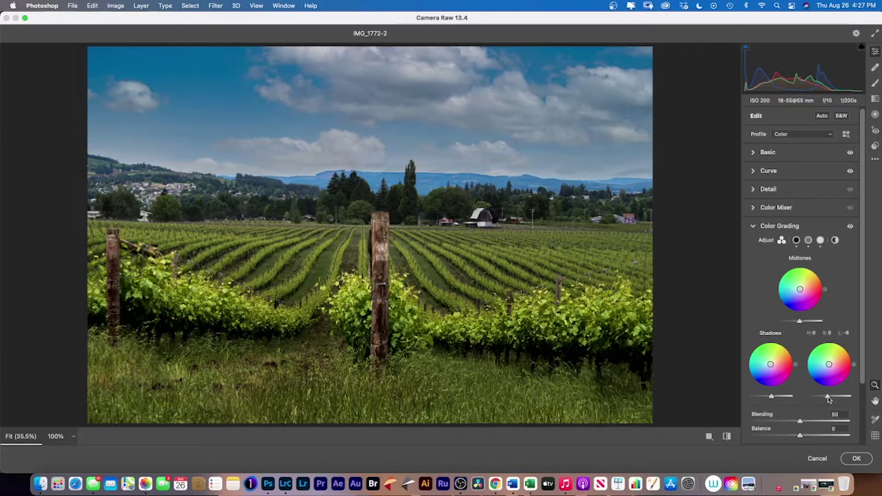
drag(829, 399, 827, 400)
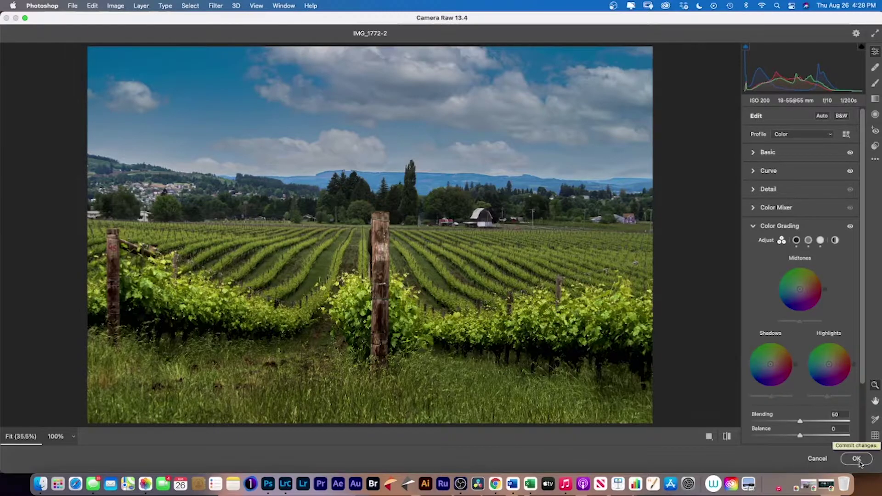
click(857, 459)
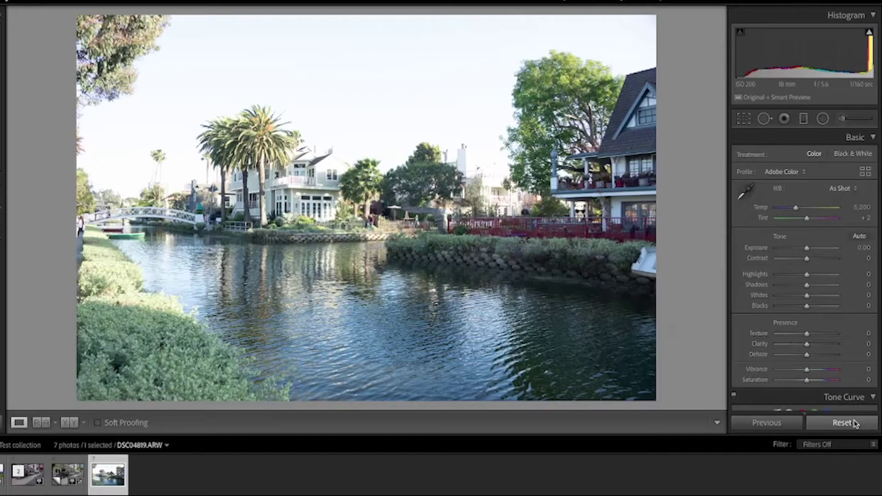
- Scroll down the Develop panels for the unedited canal photo DSC04819.ARW
scroll(857, 257, down, 1)
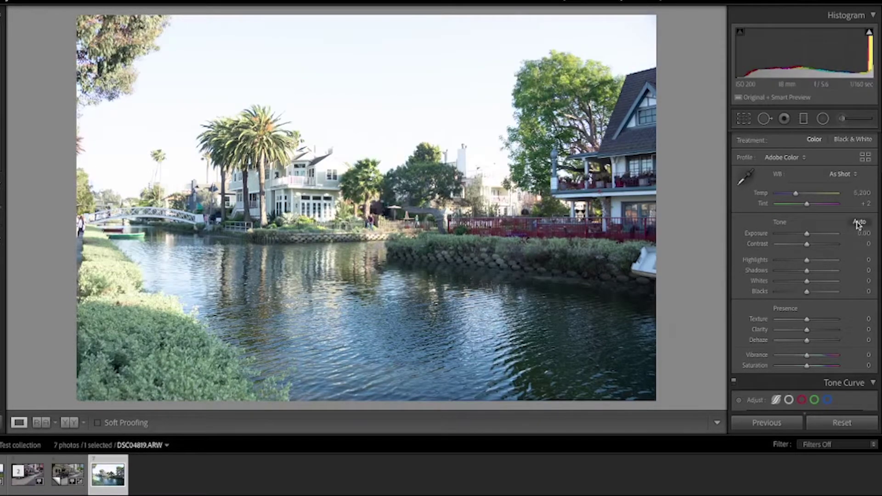
- Apply Auto tone to the canal photo and bring Shadows down to +40
click(858, 222)
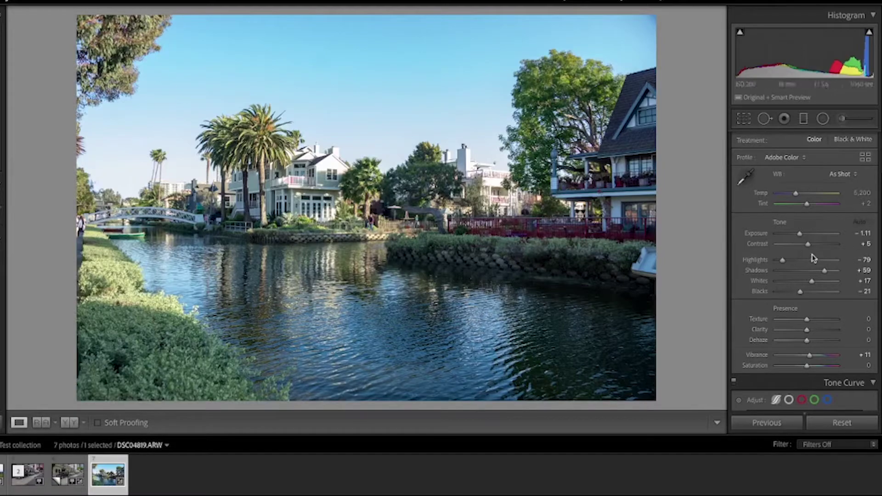
scroll(816, 266, down, 1)
scroll(815, 266, down, 1)
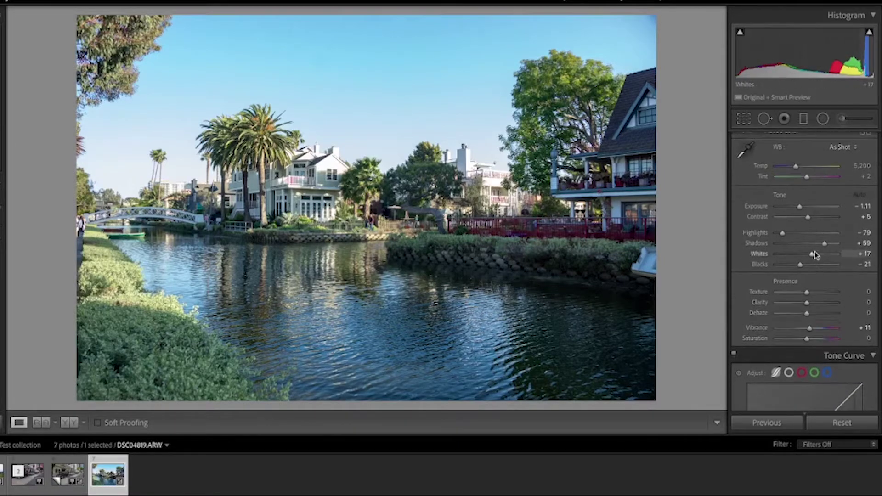
drag(825, 247, 820, 247)
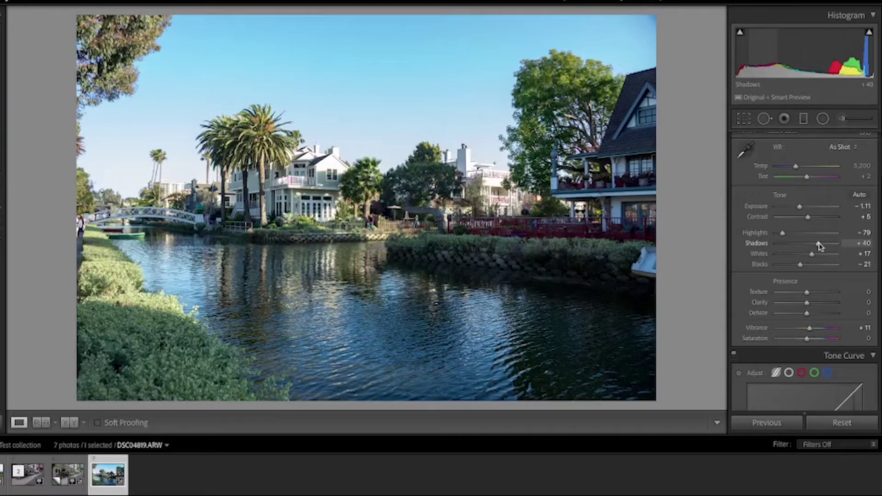
mouse_move(820, 247)
mouse_down()
mouse_move(809, 247)
mouse_move(820, 248)
mouse_up()
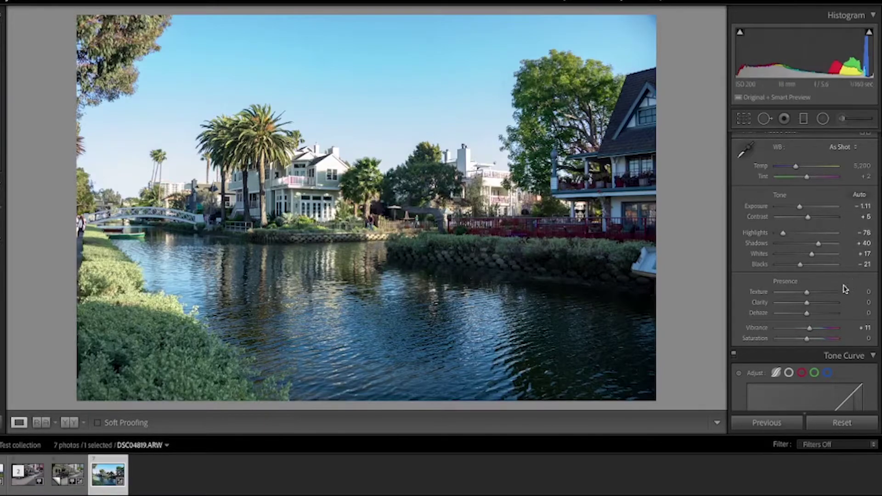
- Raise Texture to +17, with Clarity at +11
scroll(835, 285, down, 2)
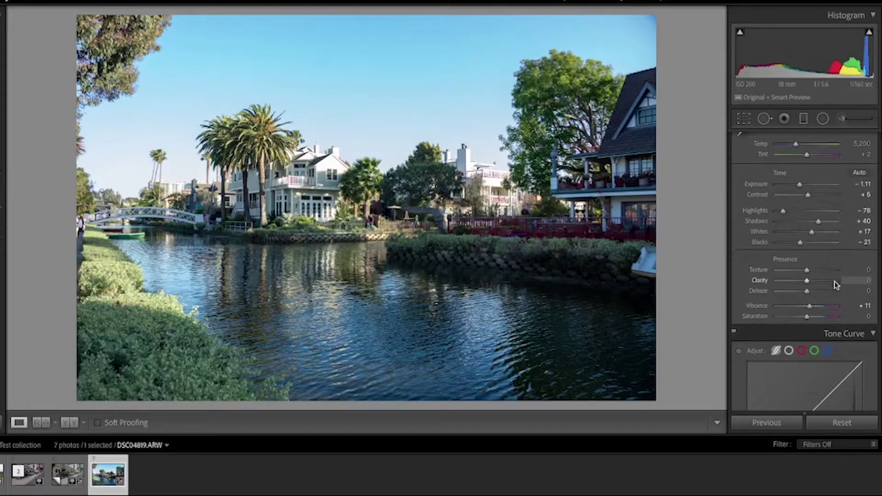
scroll(835, 284, down, 2)
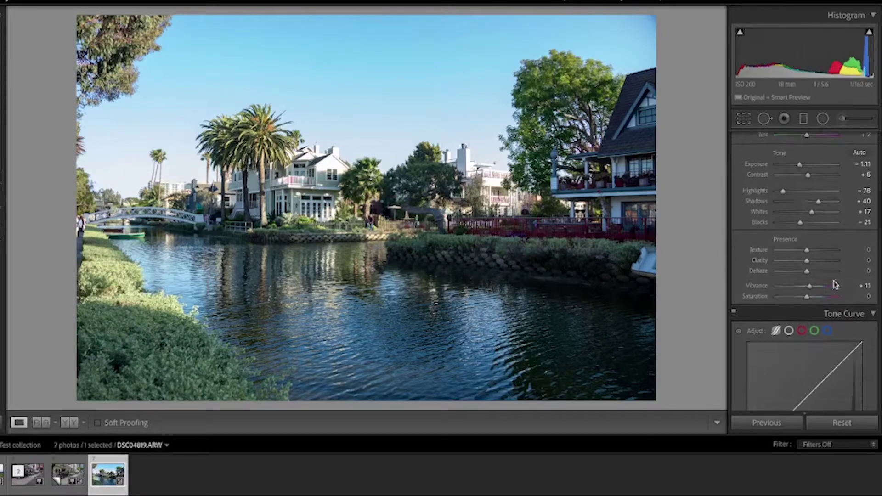
scroll(835, 285, down, 2)
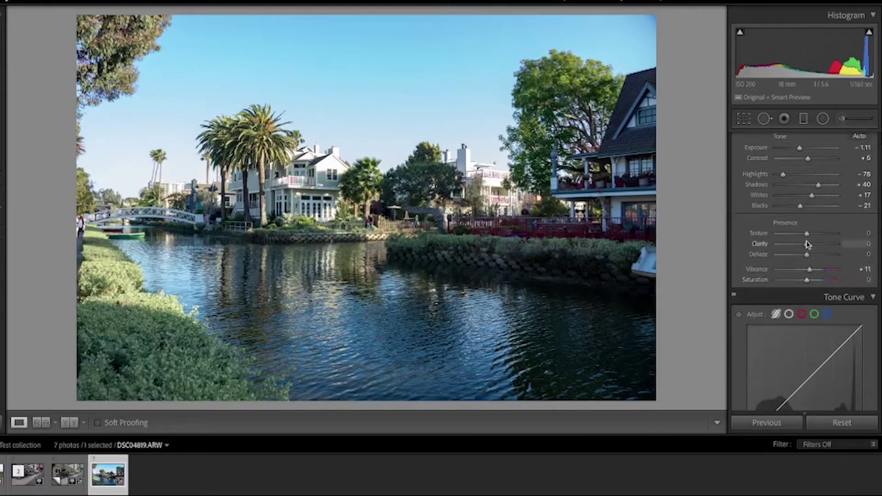
mouse_move(807, 235)
mouse_down()
mouse_move(797, 235)
mouse_move(812, 235)
mouse_move(811, 247)
mouse_up()
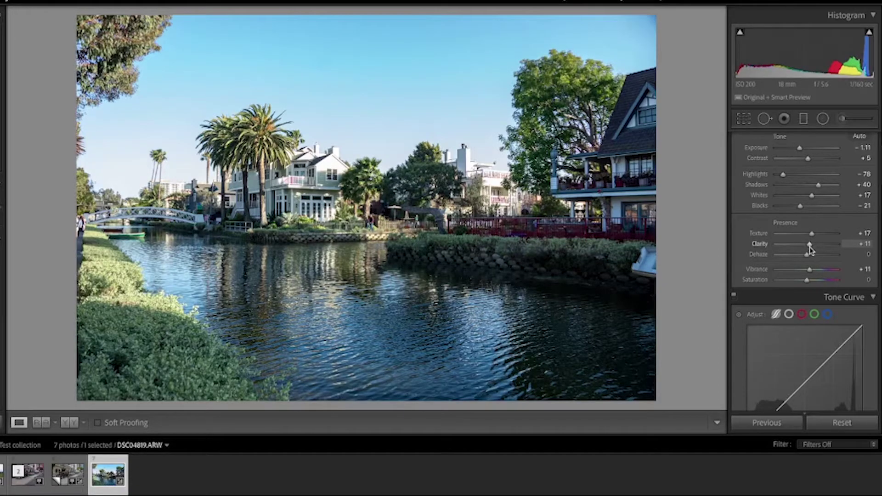
scroll(827, 257, down, 3)
- In Lens Corrections, enable Profile Corrections and Remove Chromatic Aberration
scroll(827, 257, down, 8)
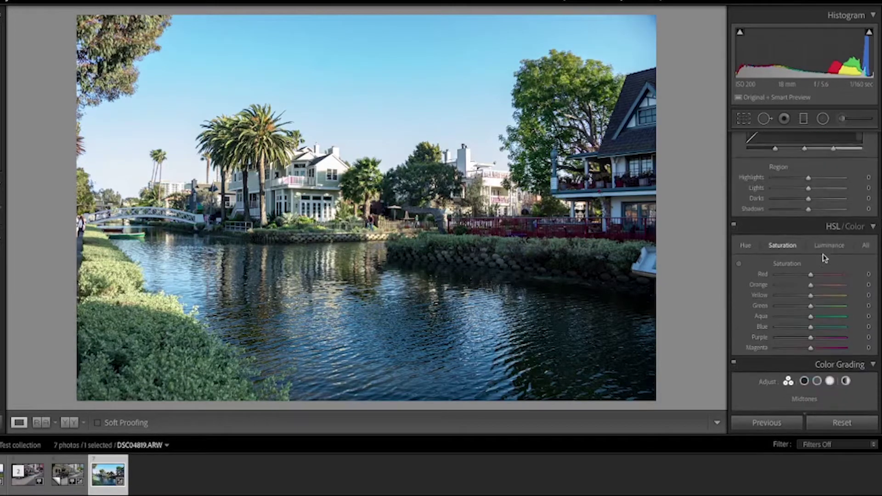
scroll(823, 259, down, 6)
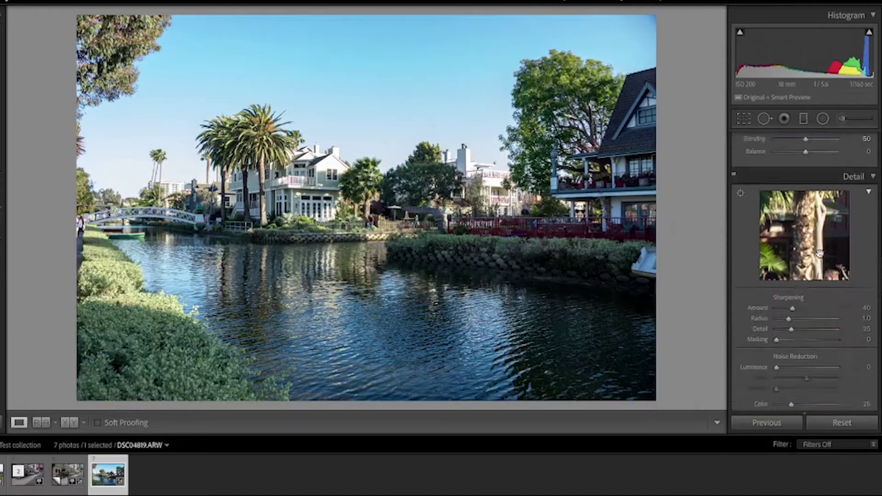
scroll(821, 257, down, 2)
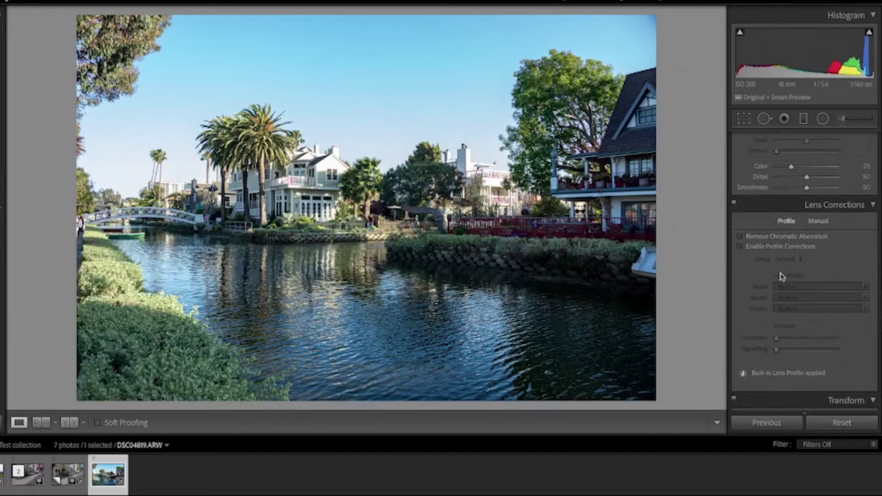
click(740, 247)
click(741, 237)
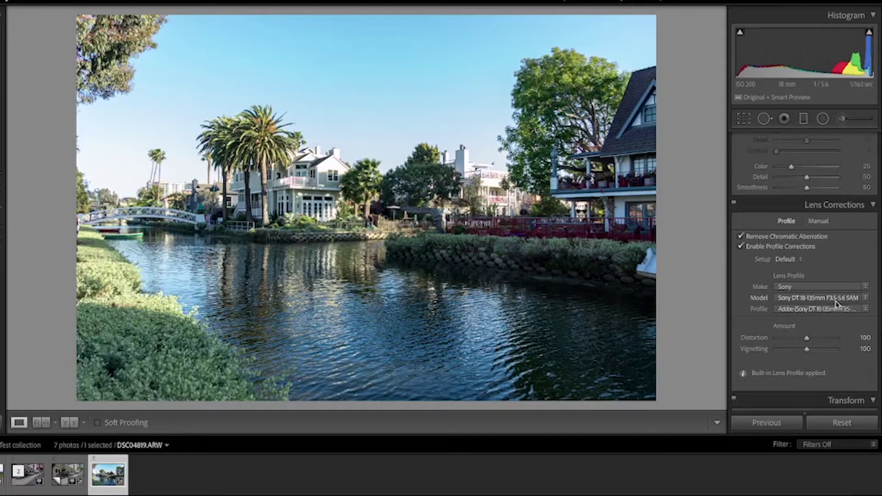
- Try Upright Auto perspective correction in Transform, then set Upright back to Off
scroll(841, 302, down, 5)
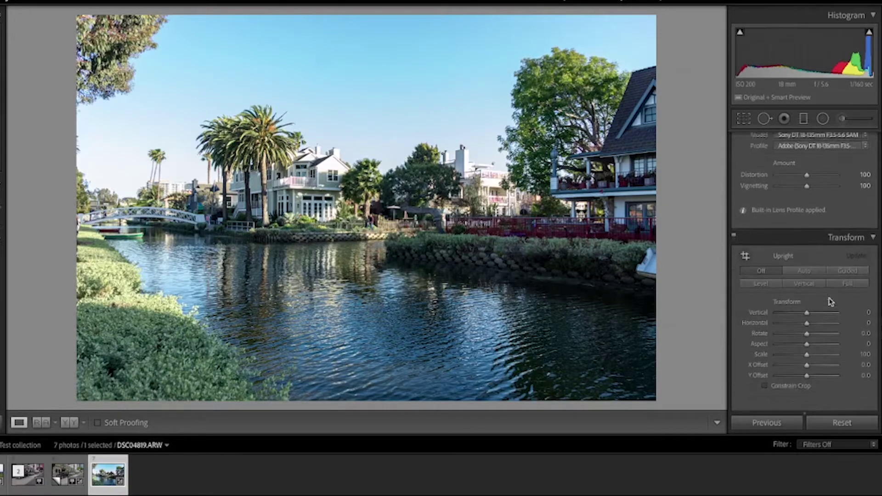
scroll(823, 296, down, 1)
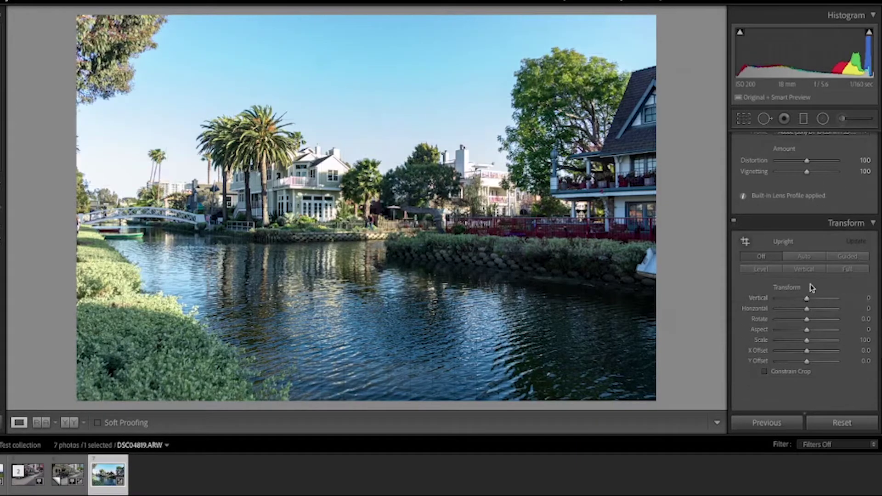
click(801, 259)
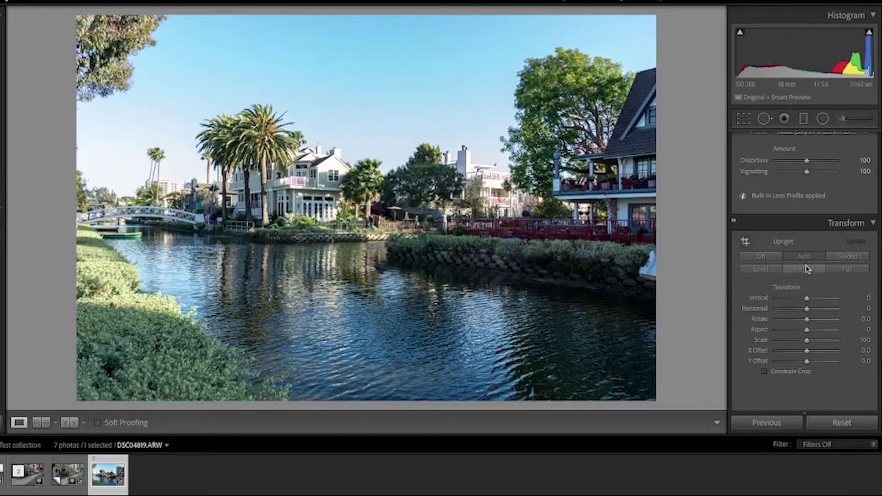
click(761, 258)
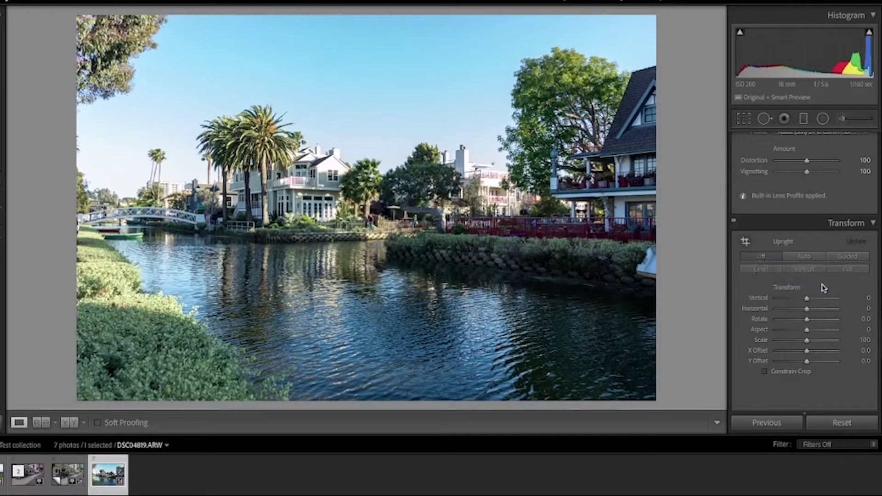
scroll(823, 290, up, 5)
scroll(822, 292, up, 10)
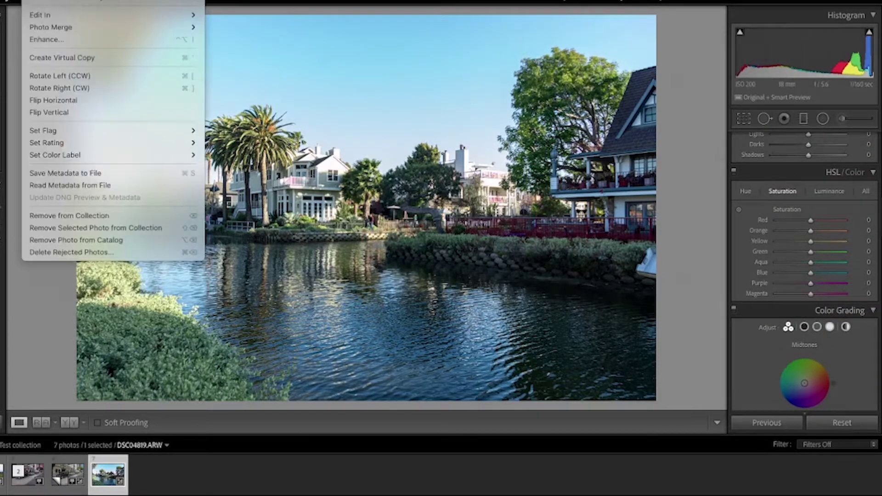
- Send the canal photo to Photoshop 2021 via Photo > Edit In and switch to Photoshop
mouse_move(55, 16)
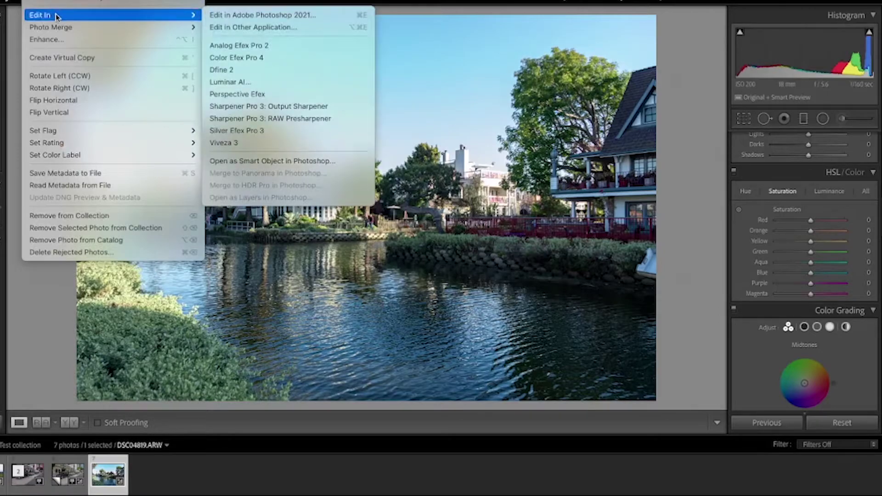
click(232, 17)
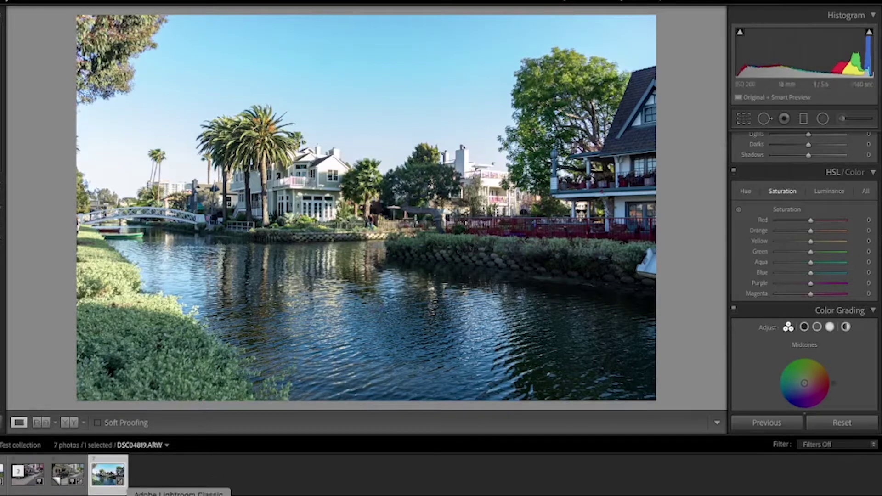
click(268, 484)
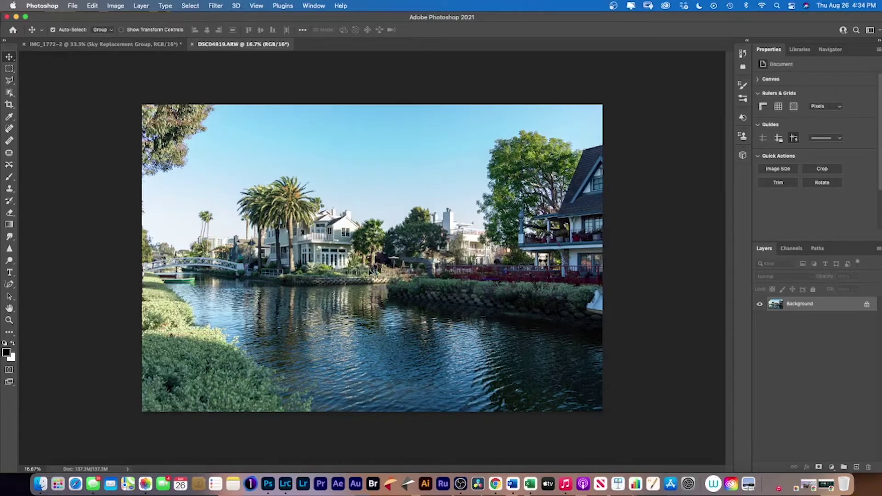
- Zoom the Navigator to 100% on the hedge and boat, and pick the Patch tool
click(833, 49)
click(869, 237)
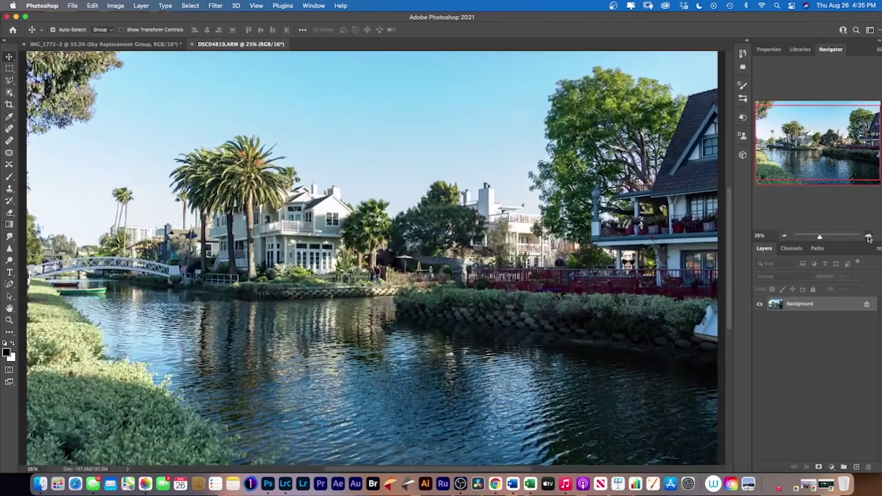
click(869, 237)
click(869, 238)
click(869, 237)
click(869, 237)
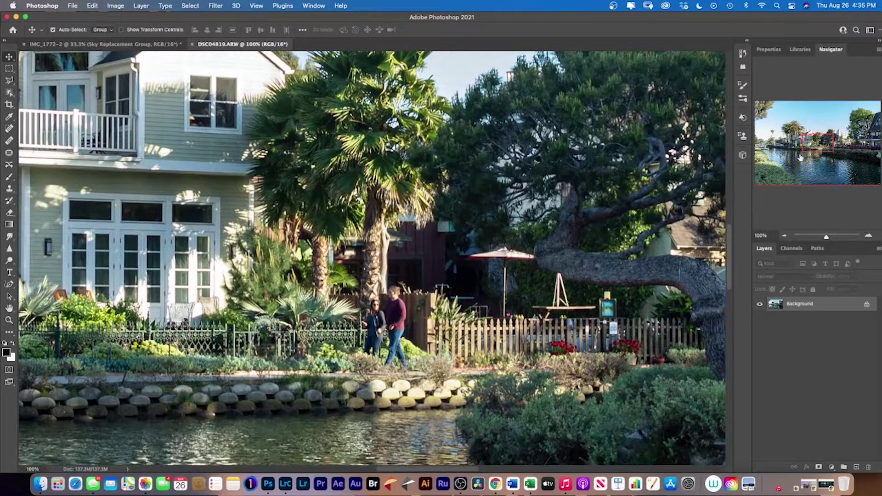
drag(830, 146, 878, 156)
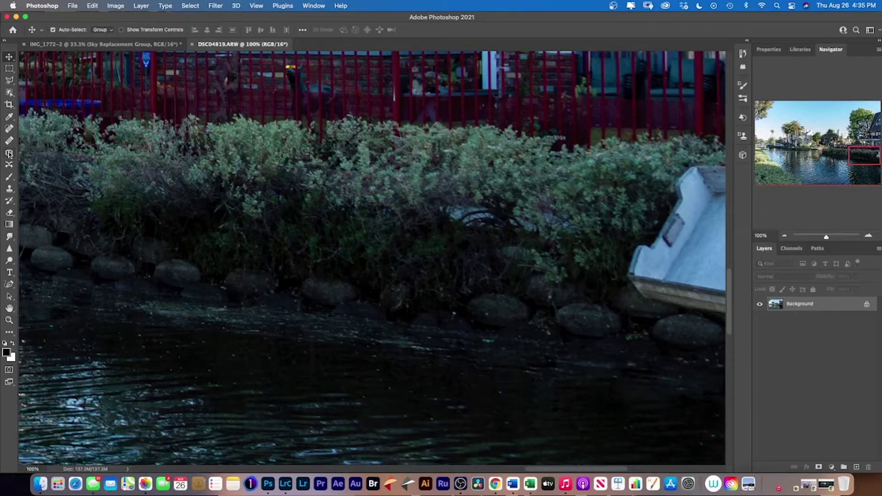
click(9, 153)
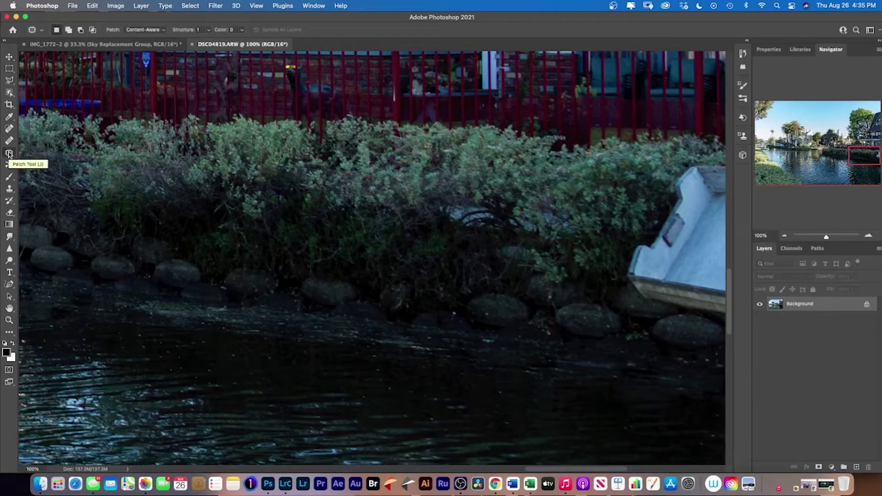
- Add empty Layer 1, patch the hedge by the boat, deselect, and pan to the walking couple
click(857, 467)
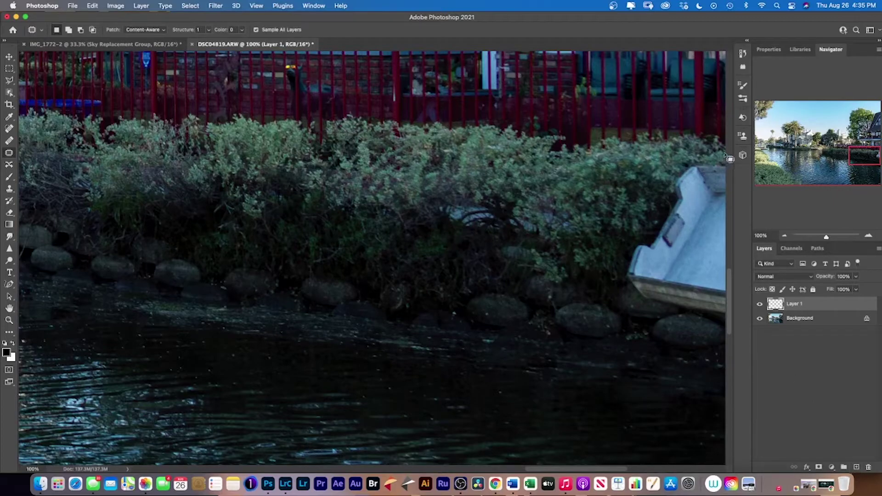
mouse_move(722, 152)
mouse_down()
mouse_move(683, 151)
mouse_move(650, 197)
mouse_move(618, 278)
mouse_move(650, 309)
mouse_move(730, 325)
mouse_move(736, 178)
mouse_move(728, 157)
mouse_move(713, 160)
mouse_up()
mouse_move(685, 202)
mouse_down()
mouse_move(496, 193)
mouse_move(533, 208)
mouse_up()
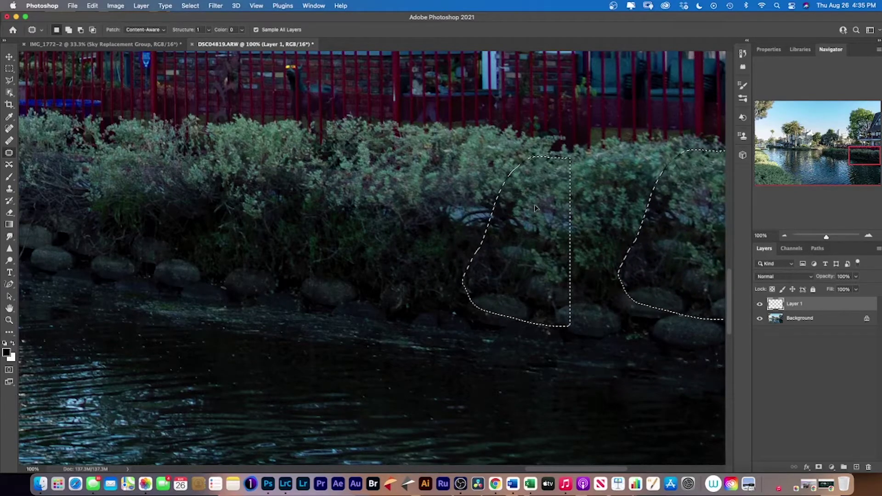
drag(534, 205, 534, 205)
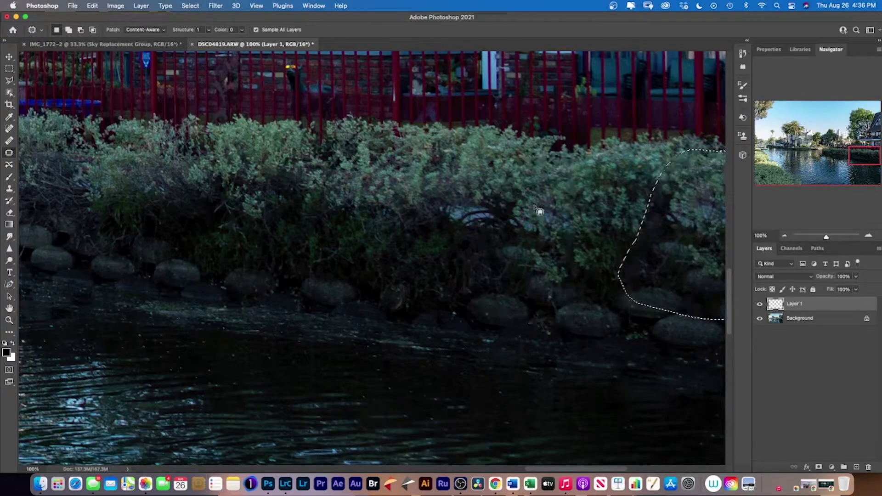
key(super+d)
drag(861, 157, 803, 148)
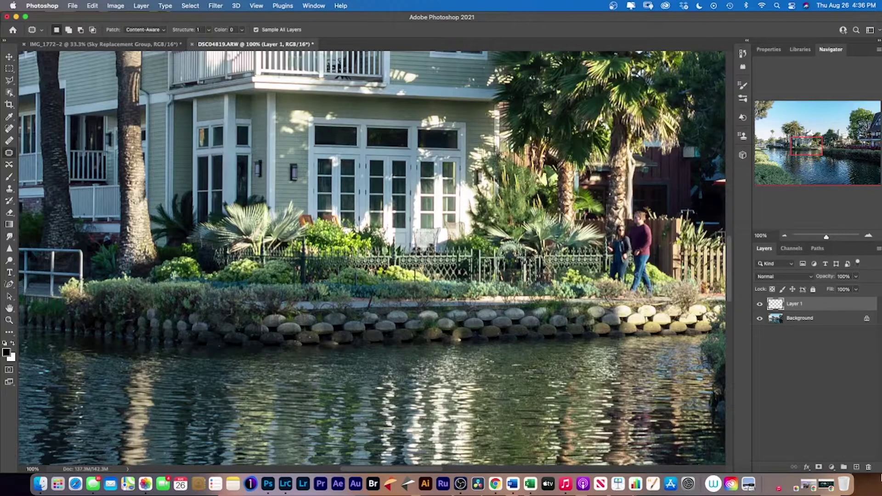
- Add Layer 2, lasso the walking couple, and Content-Aware Fill them with output to New Layer
click(857, 467)
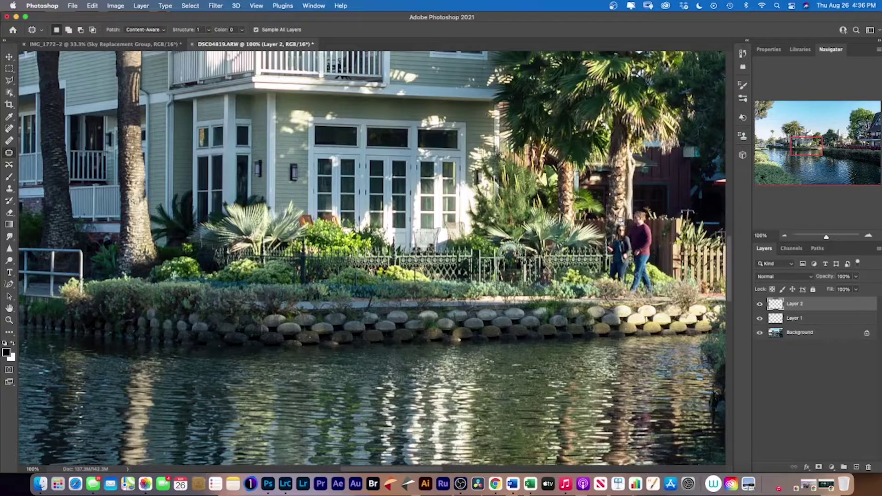
mouse_move(617, 211)
mouse_down()
mouse_move(639, 203)
mouse_move(664, 231)
mouse_move(657, 304)
mouse_move(607, 301)
mouse_move(596, 257)
mouse_move(620, 214)
mouse_move(590, 224)
mouse_up()
click(93, 5)
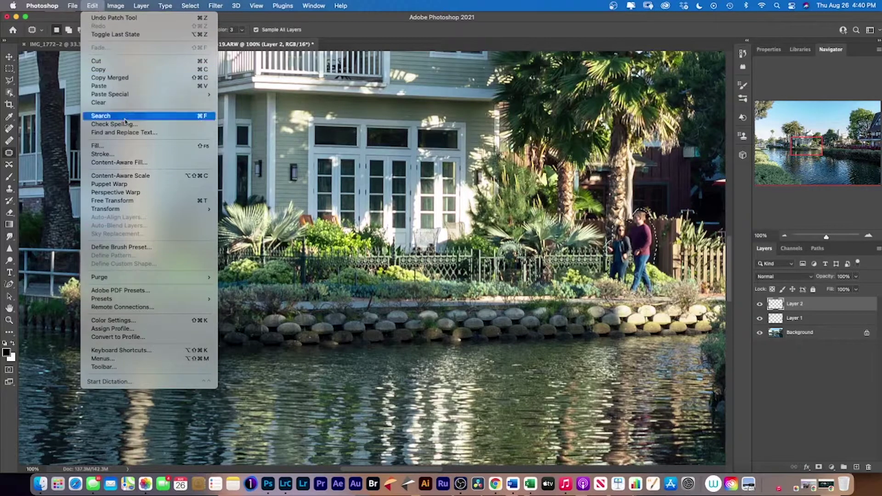
click(142, 163)
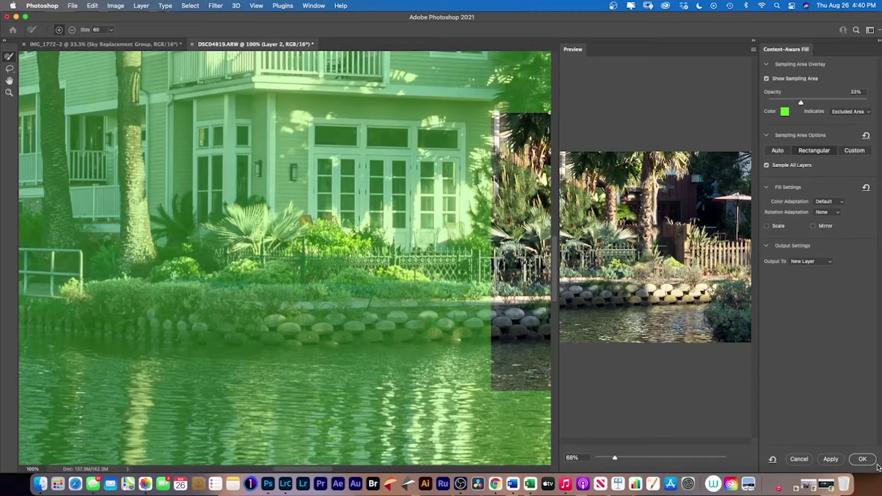
click(830, 263)
click(858, 269)
click(864, 460)
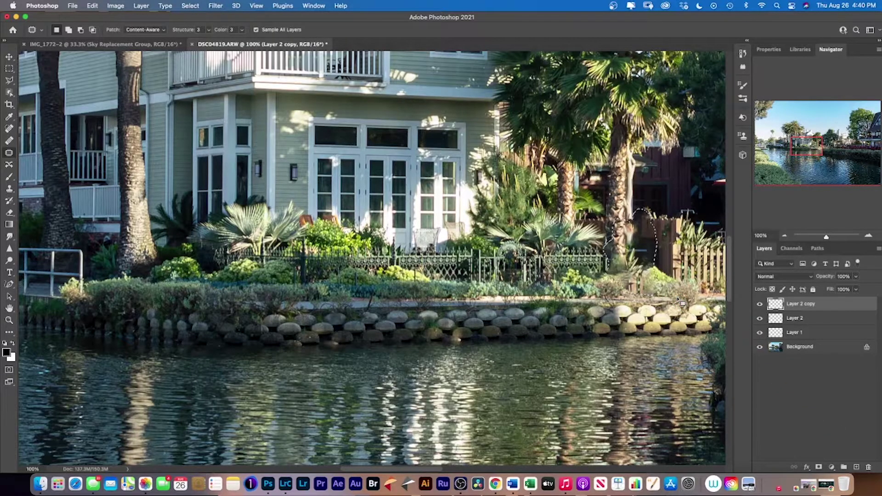
- Clear the selection using the Rectangular Marquee tool, then return to the Clone Stamp tool
click(9, 188)
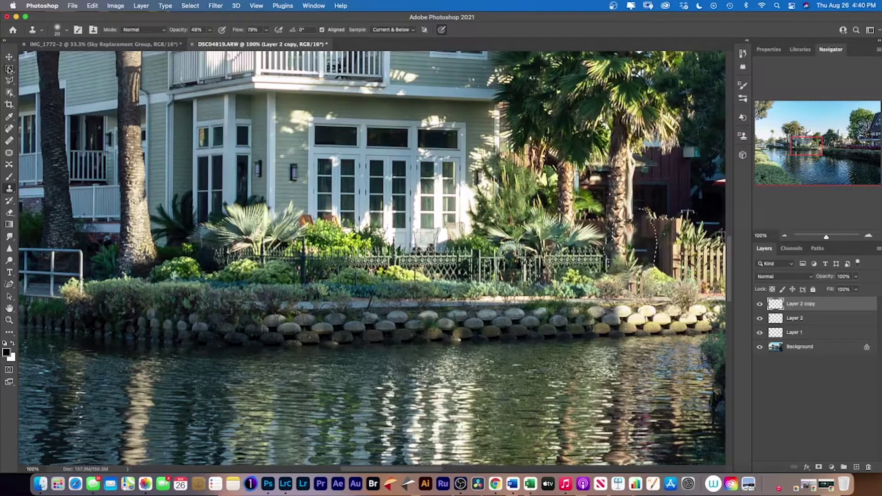
click(9, 68)
key(ctrl+d)
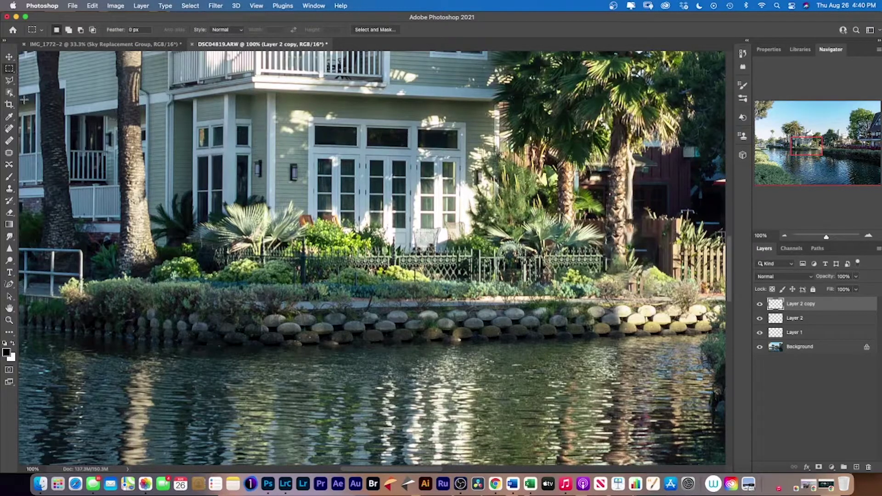
click(9, 188)
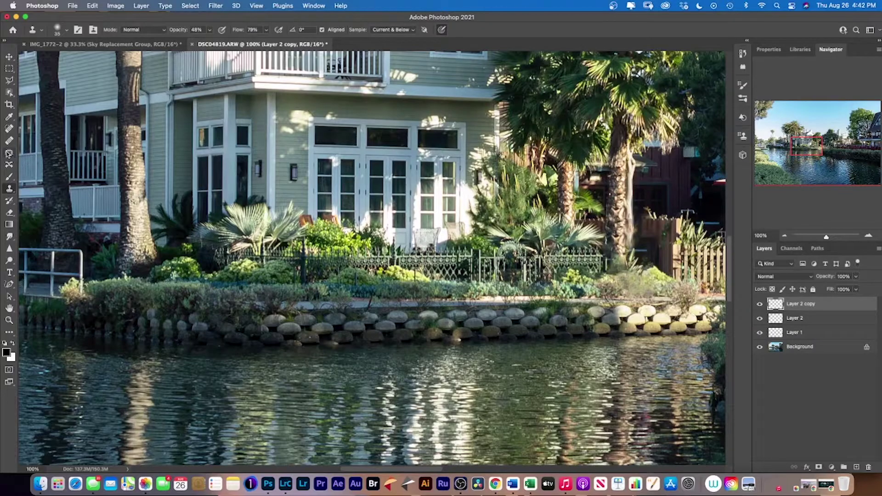
- Select the Patch tool and zoom the Navigator out to 16.67% to show the whole photo
click(9, 153)
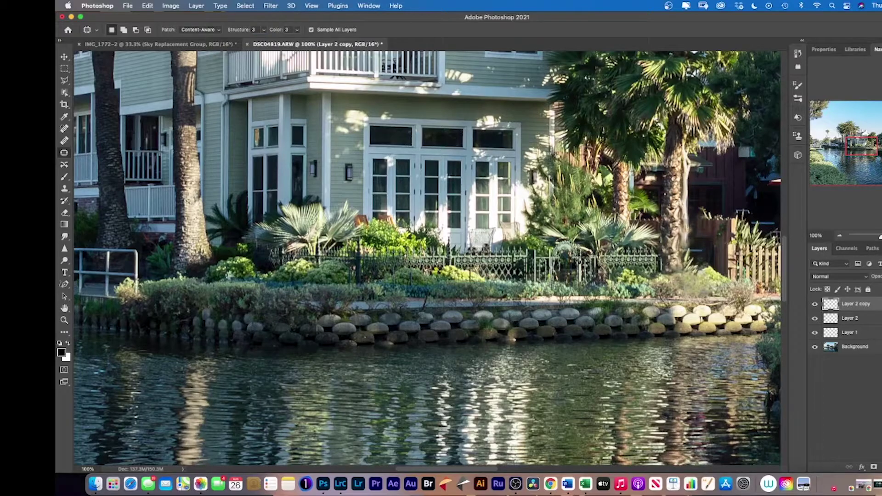
drag(870, 235, 843, 238)
click(842, 236)
click(843, 237)
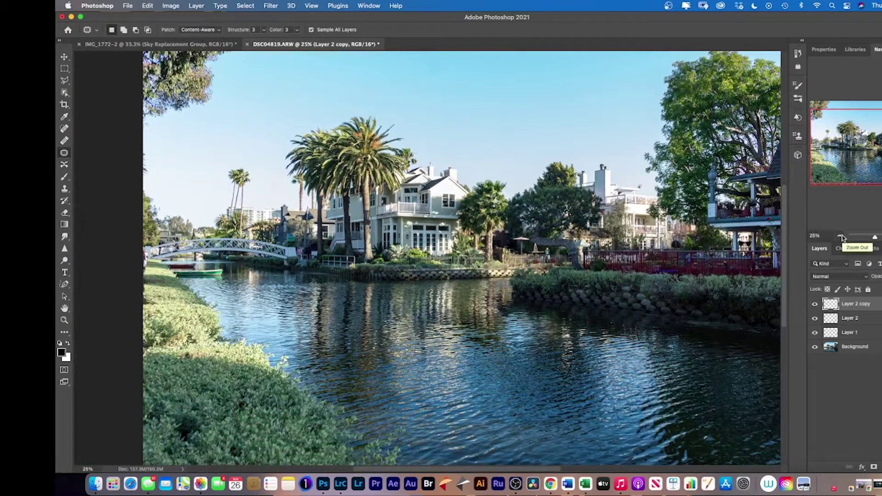
click(842, 237)
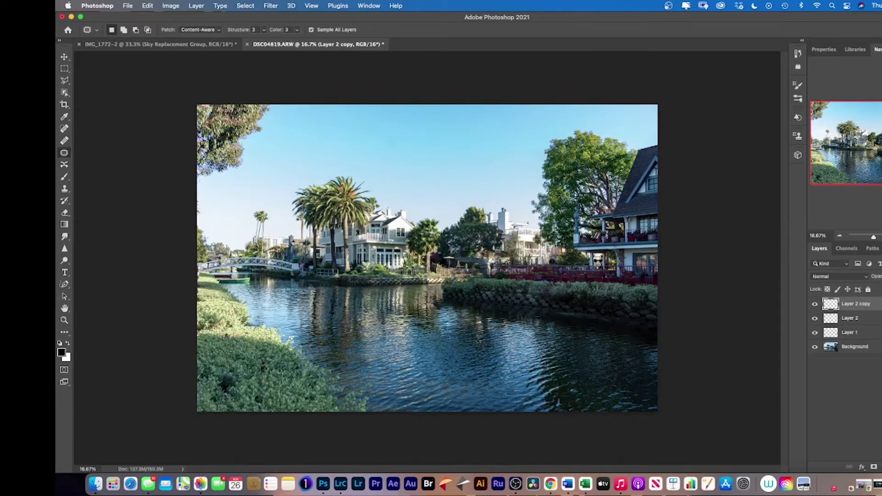
- Zoom to 66.7%, pan to the bridge, and patch-outline the people at the left edge
key(super+plus)
key(super+plus)
key(super+plus)
key(super+plus)
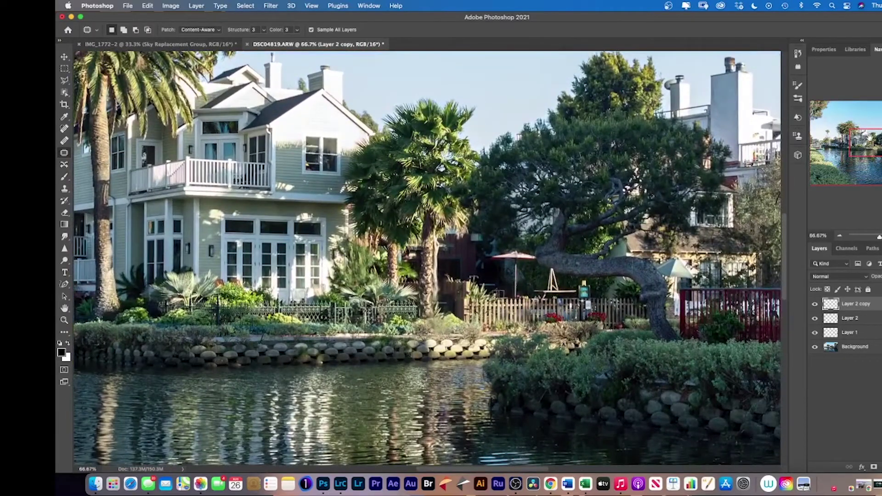
drag(854, 137, 822, 144)
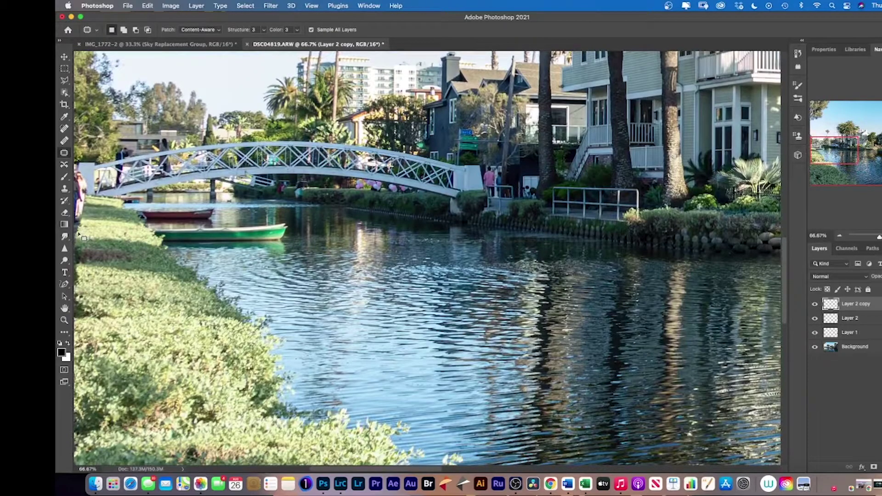
drag(379, 469, 367, 469)
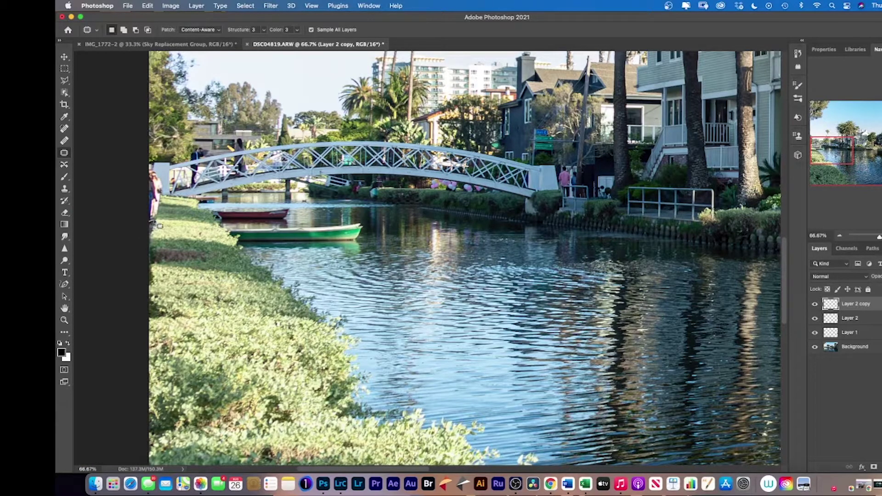
mouse_move(159, 225)
mouse_down()
mouse_move(167, 184)
mouse_move(149, 168)
mouse_move(148, 224)
mouse_up()
click(146, 6)
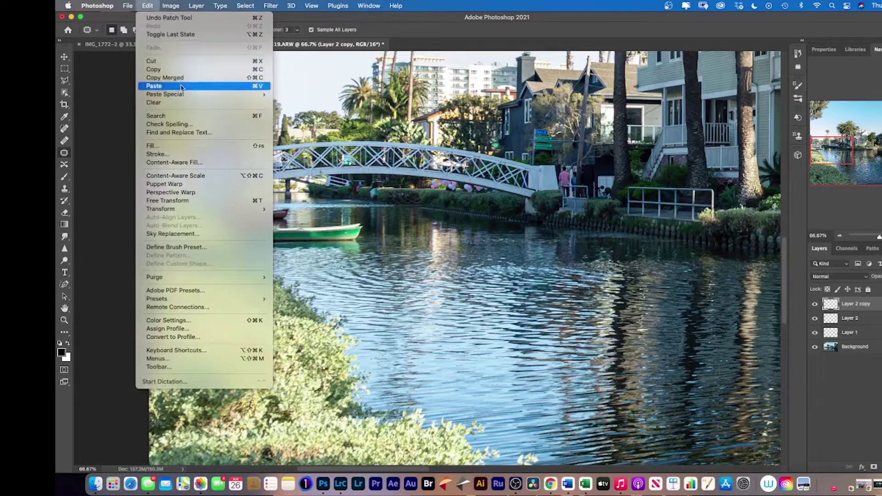
- Content-Aware Fill the left-edge people onto new Layer 2 copy 2, then exit the fill workspace
click(204, 163)
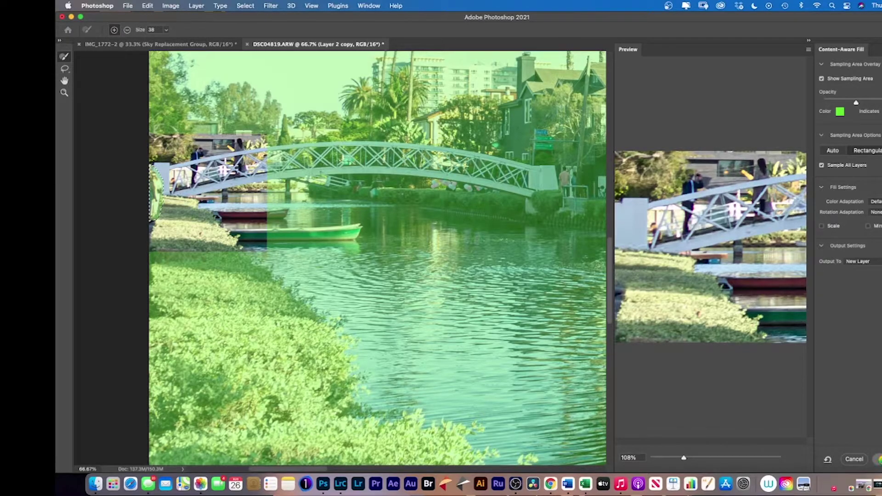
click(879, 459)
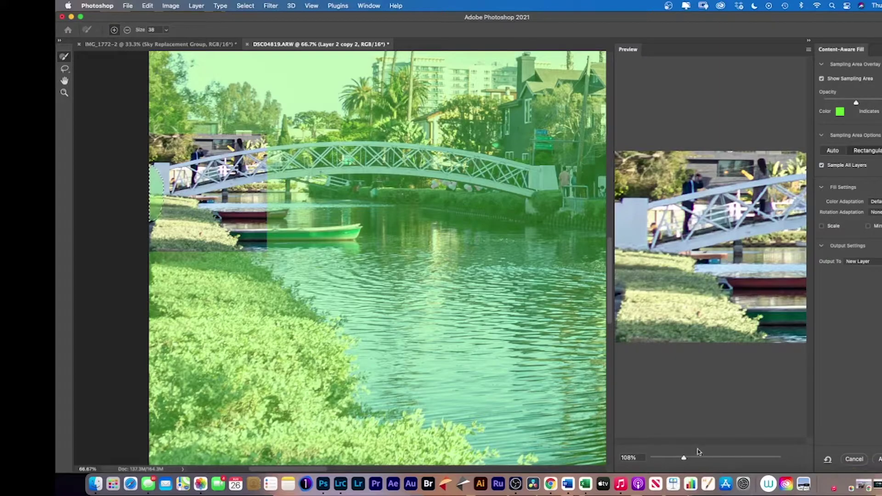
drag(685, 459, 681, 459)
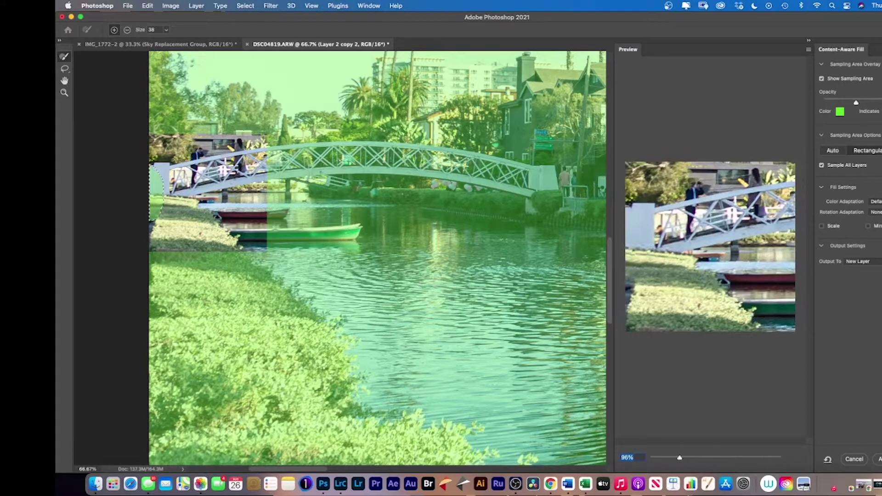
key(Escape)
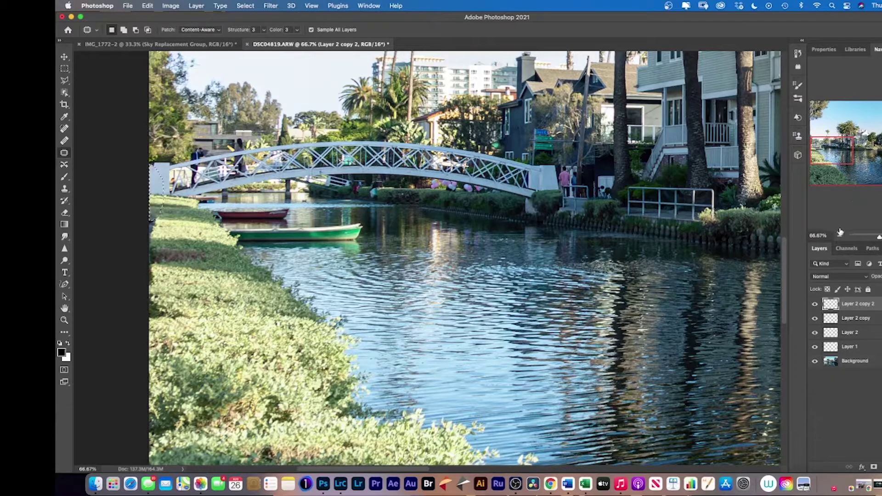
- Zoom out to 12.5%, switch to the Move tool, and select the Background layer
click(838, 236)
click(838, 236)
click(838, 237)
click(838, 236)
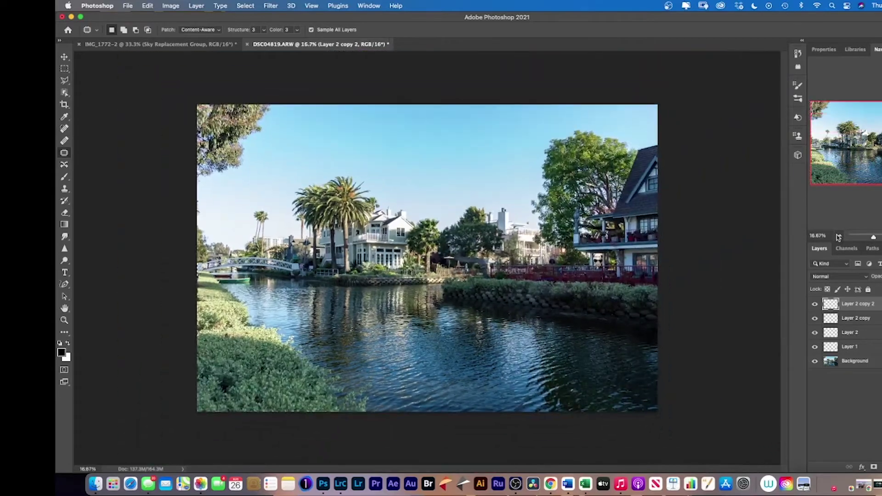
click(839, 237)
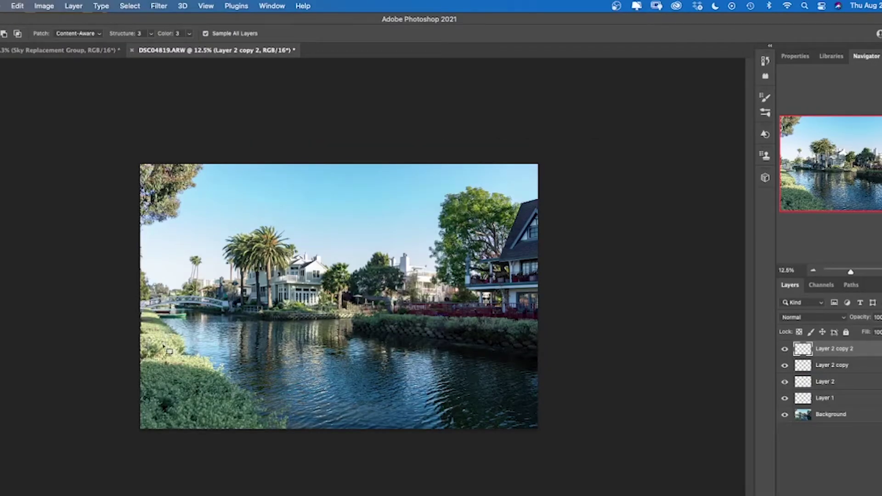
key(v)
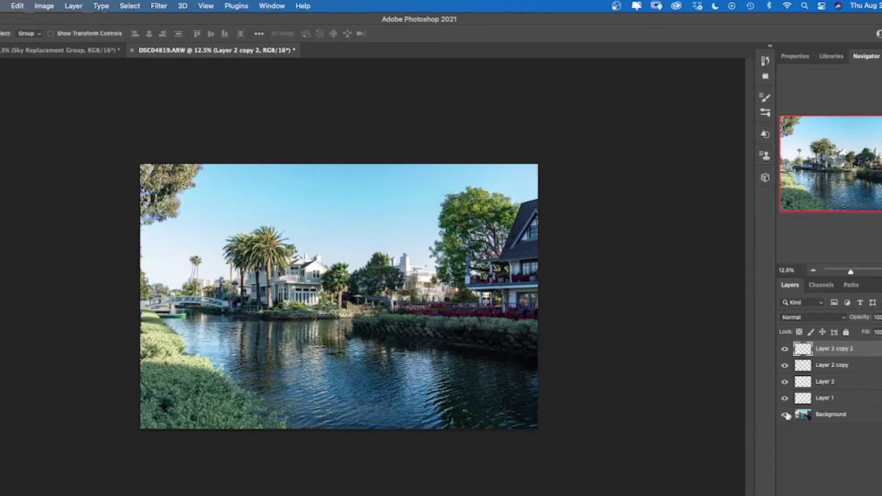
click(803, 419)
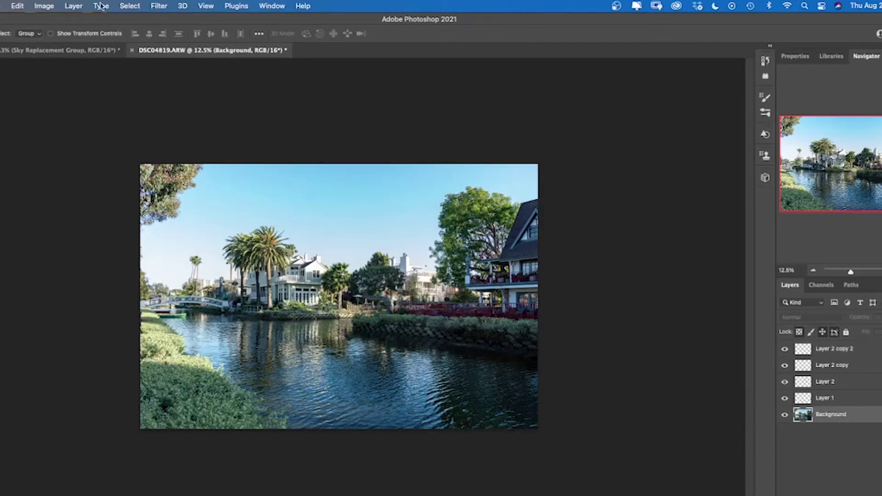
click(19, 7)
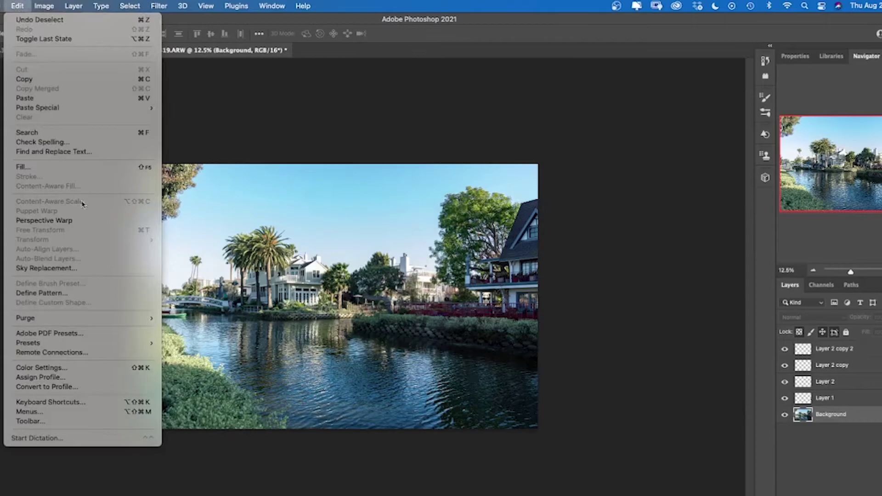
- Open Sky Replacement and choose the purple sunset from the Spectacular sky presets
click(93, 271)
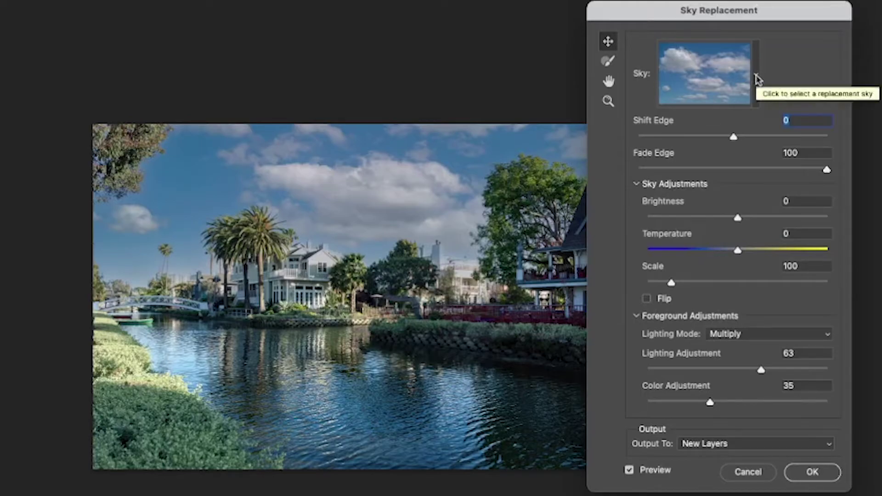
click(756, 78)
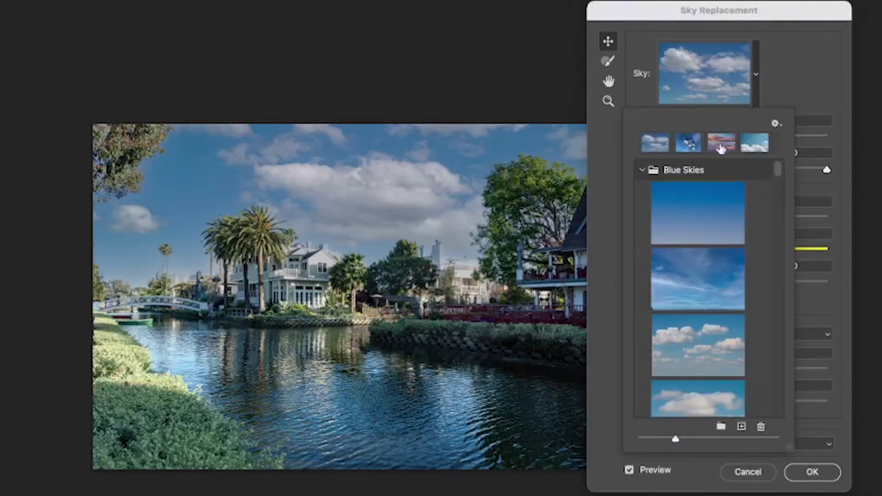
scroll(724, 223, down, 2)
scroll(723, 223, down, 4)
scroll(724, 222, down, 8)
scroll(722, 219, down, 8)
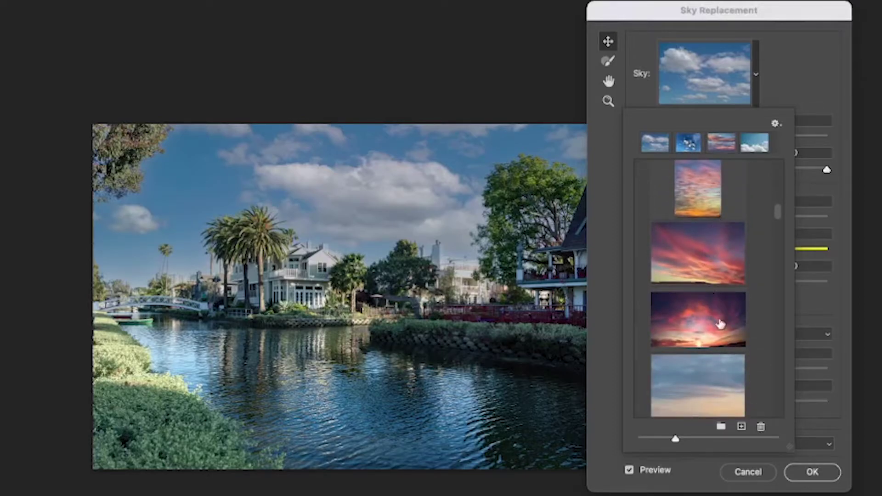
click(716, 325)
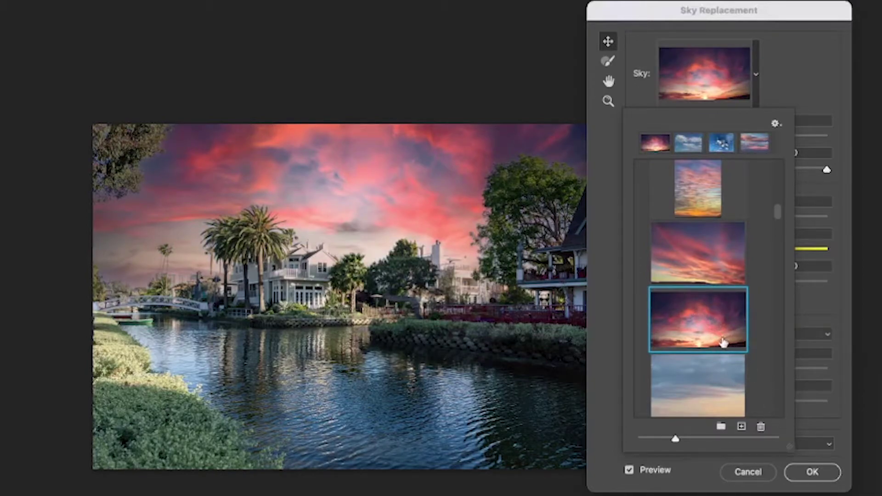
scroll(720, 340, down, 2)
scroll(720, 340, down, 6)
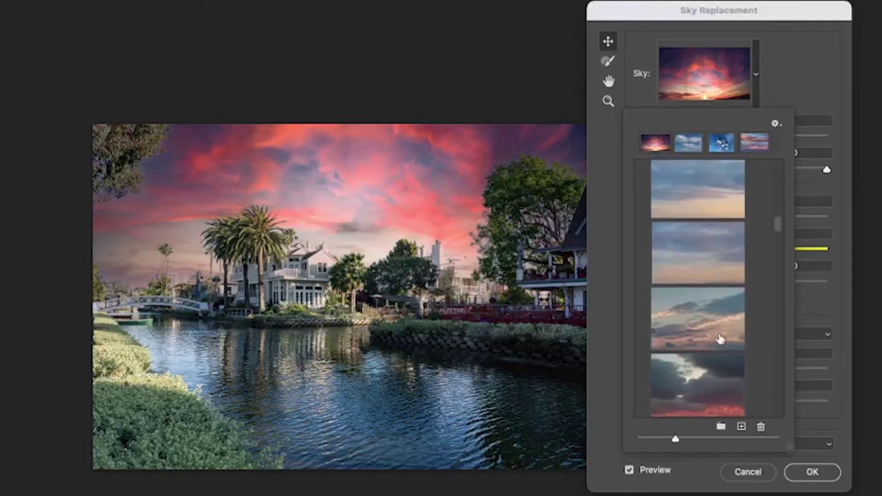
scroll(720, 340, down, 8)
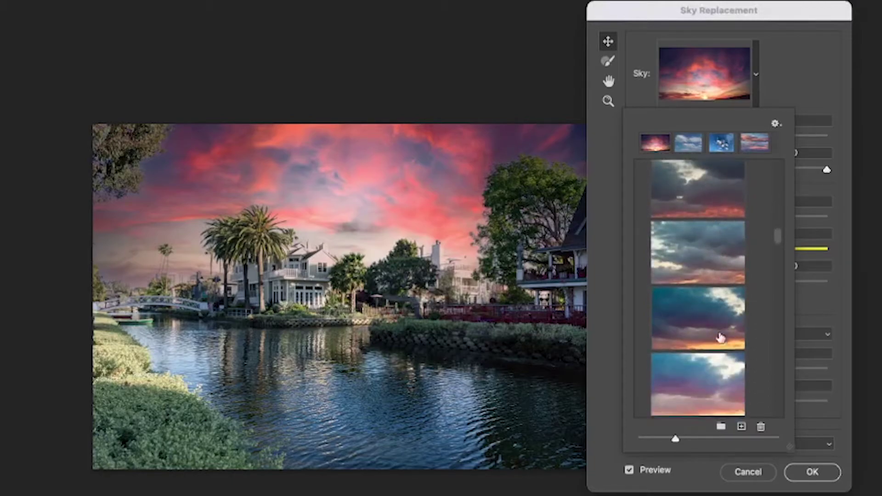
scroll(720, 338, down, 10)
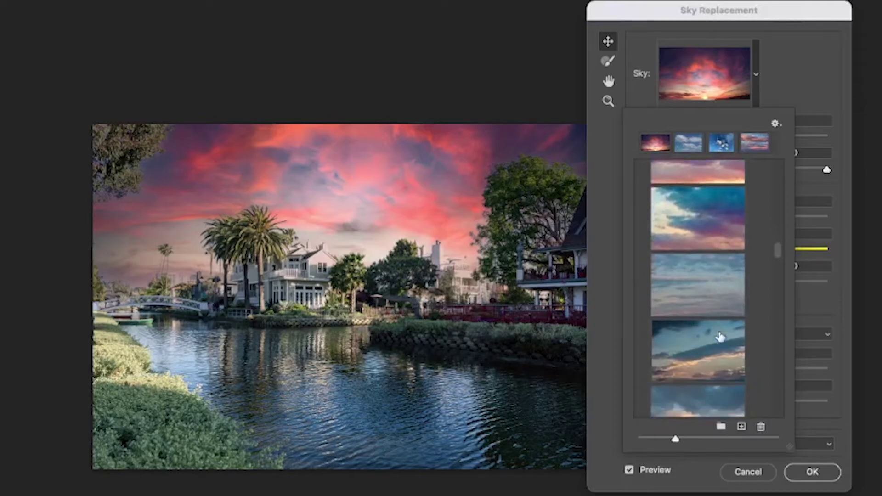
- Set the sky edge blending to Shift Edge -24 and Fade Edge 26
drag(777, 252, 802, 301)
click(700, 473)
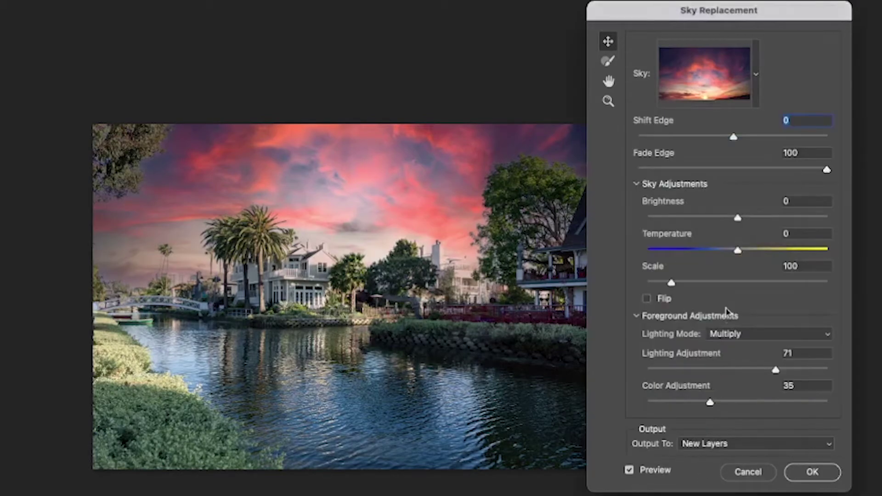
drag(731, 138, 771, 156)
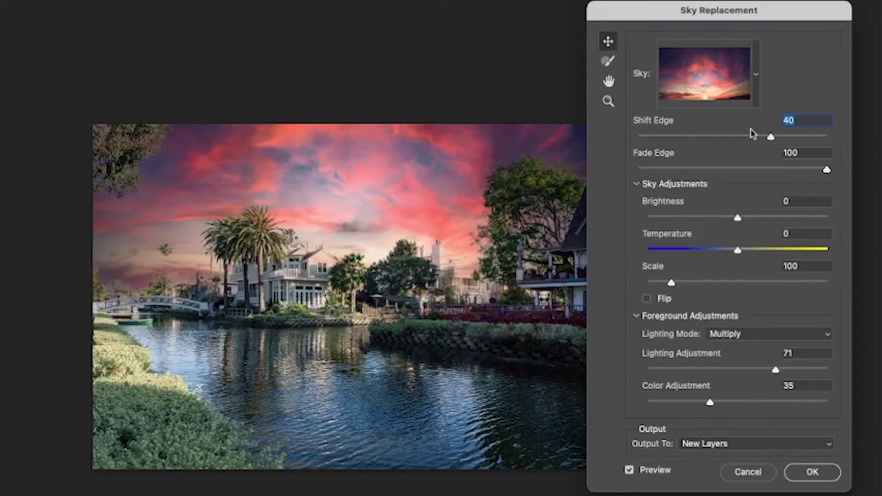
drag(773, 139, 710, 138)
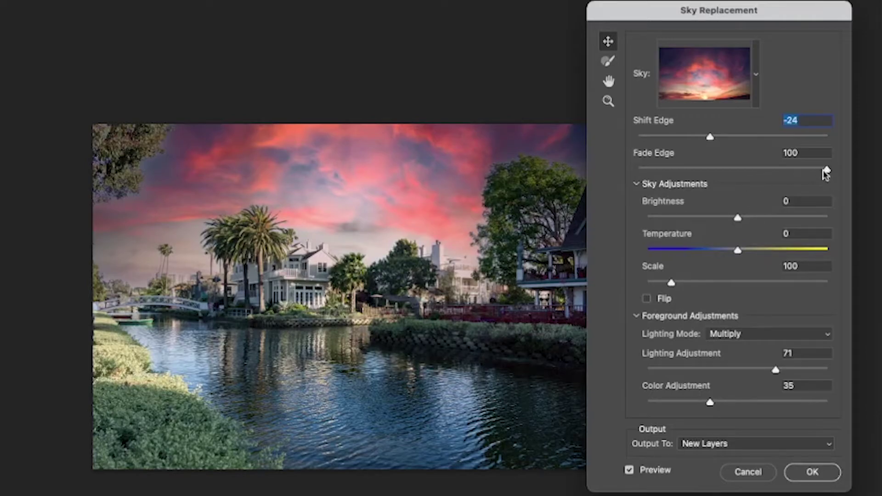
drag(826, 172, 634, 169)
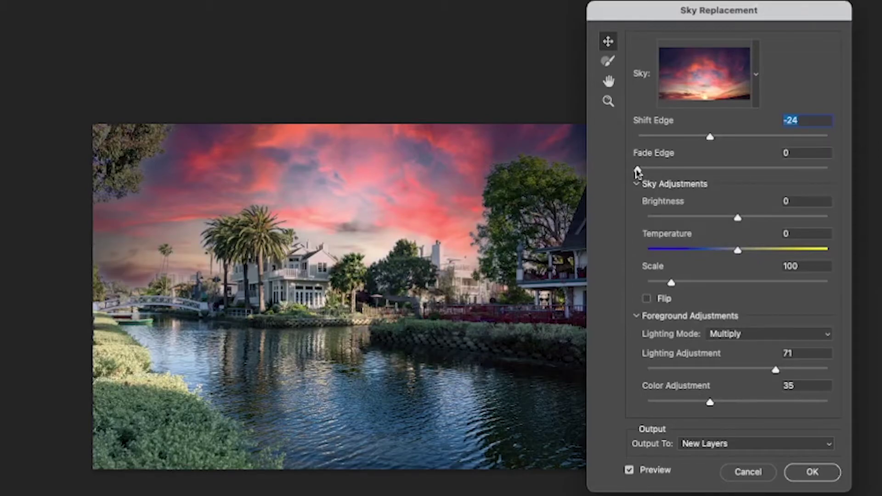
drag(638, 170, 738, 190)
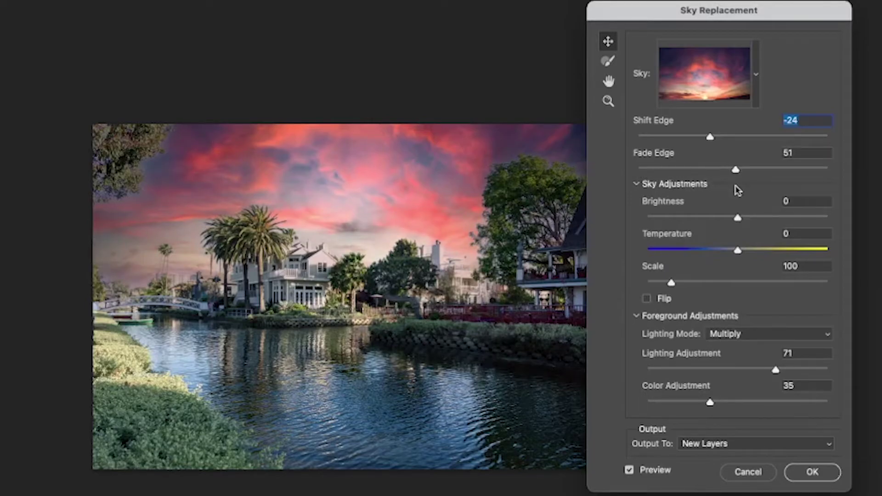
click(690, 171)
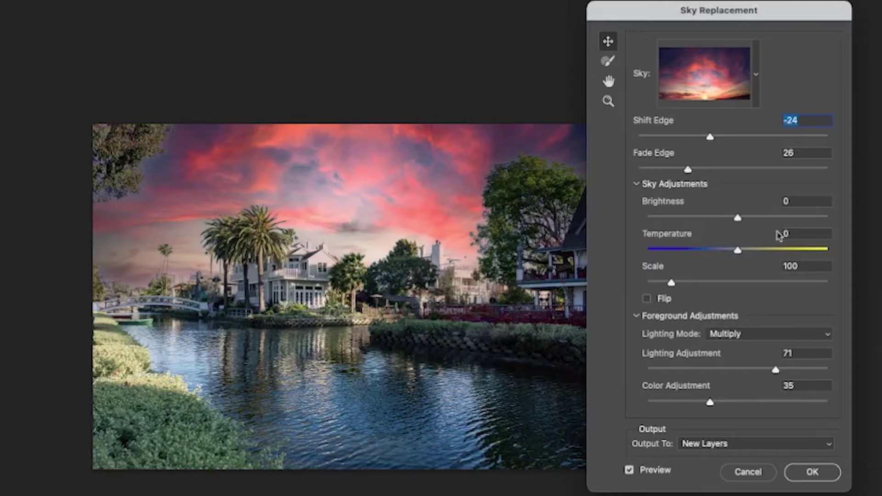
- Darken the replacement sky by lowering Brightness to -73
drag(739, 219, 685, 219)
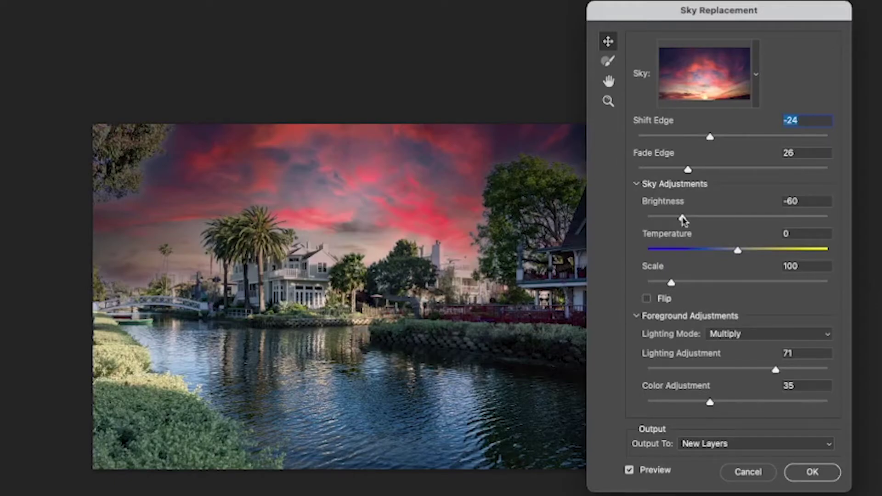
drag(683, 221, 678, 221)
drag(679, 221, 673, 221)
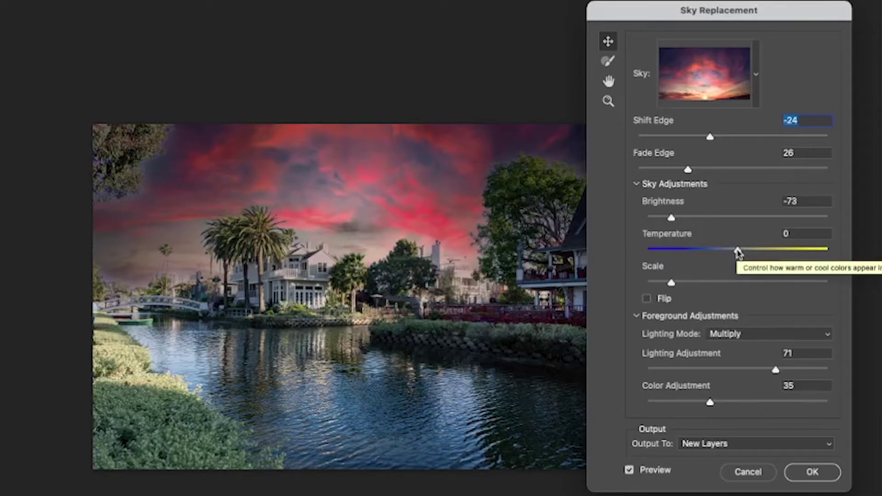
- Cool the sky to Temperature -51, scale it to 121, and set Lighting Adjustment to 78
drag(738, 253, 693, 254)
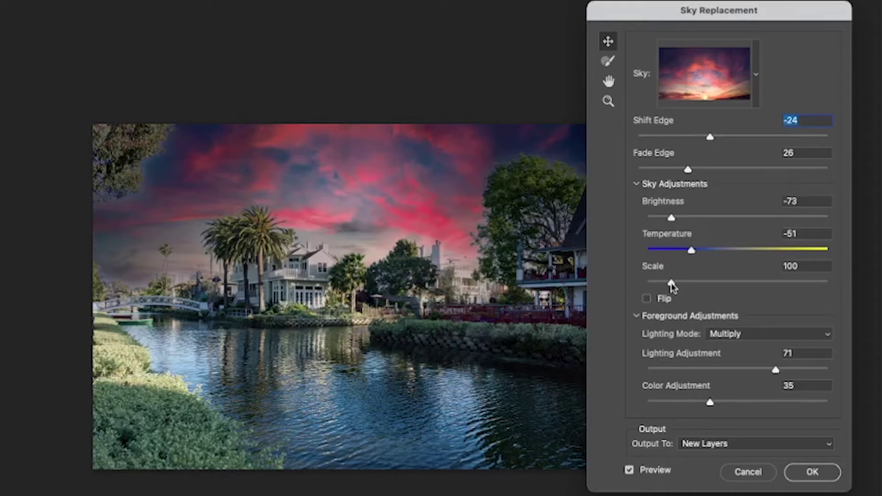
drag(671, 283, 685, 286)
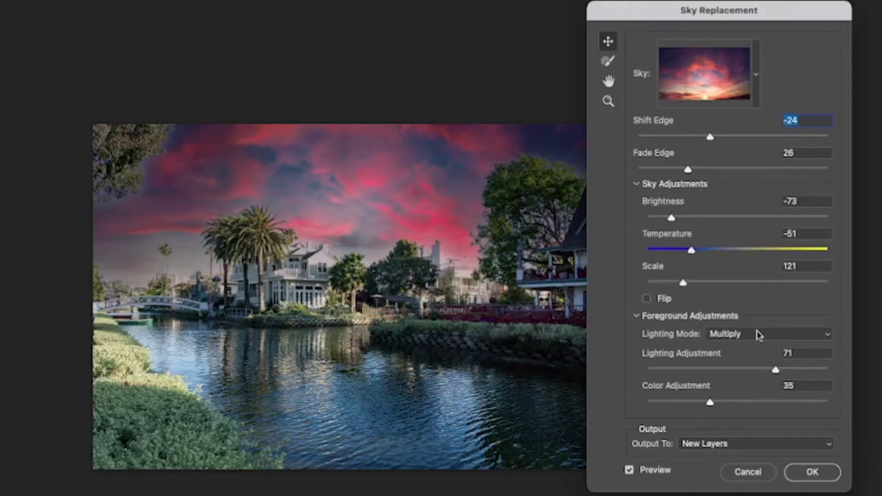
drag(776, 370, 787, 385)
click(788, 385)
double_click(789, 385)
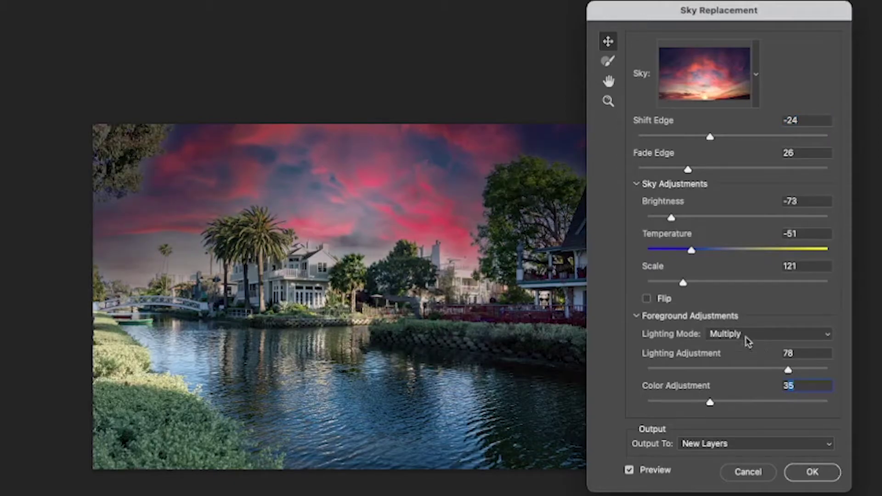
- Set Fade Edge to 30 and Shift Edge to 33, trying Flip before reverting it
drag(688, 169, 734, 178)
click(694, 169)
drag(710, 142, 758, 151)
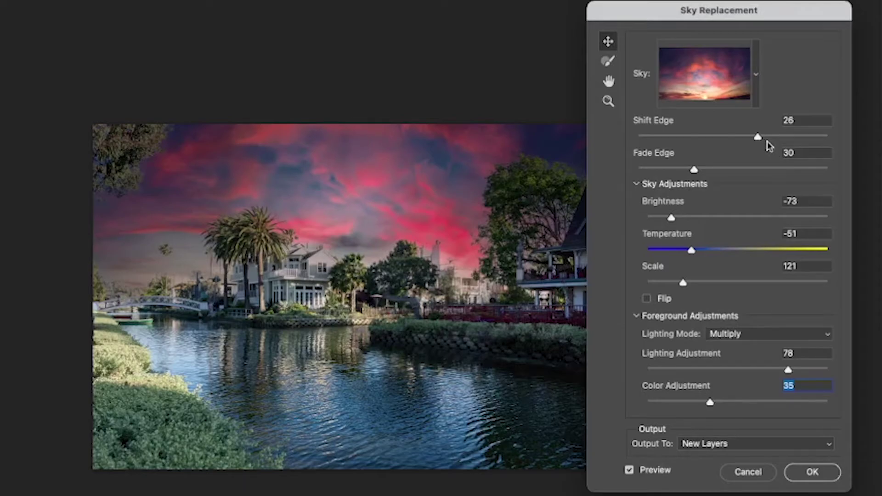
click(763, 137)
drag(763, 138, 764, 138)
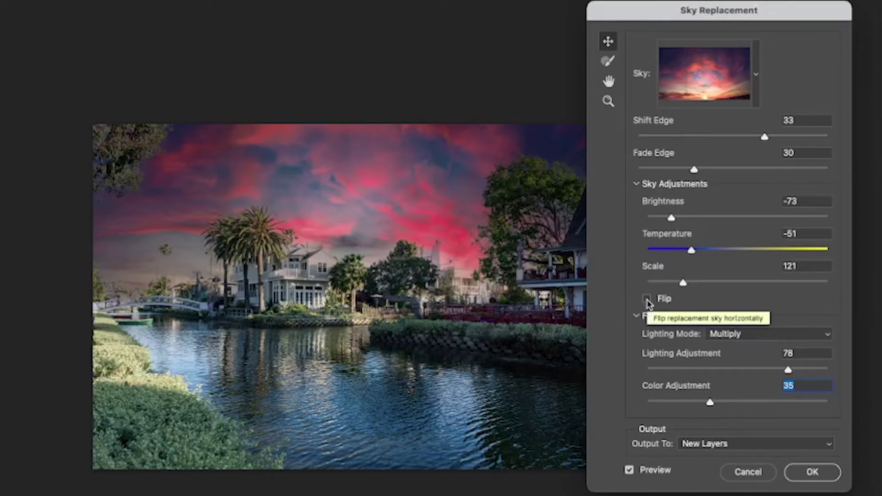
click(647, 300)
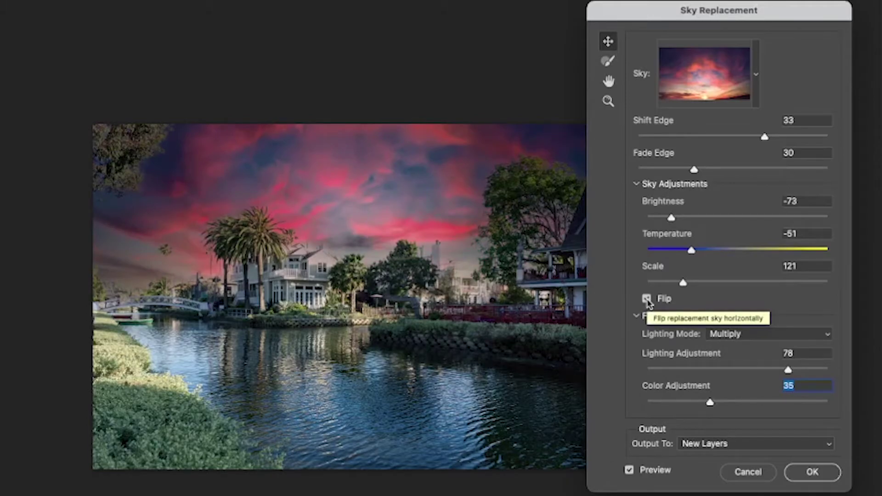
click(648, 301)
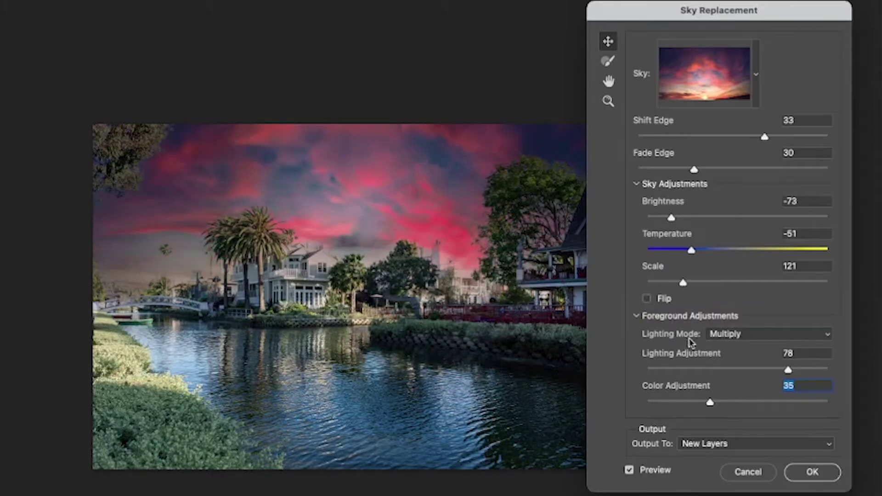
- Apply the sky replacement and duplicate Sky Replacement Group as Sky Replacement Group copy
click(814, 473)
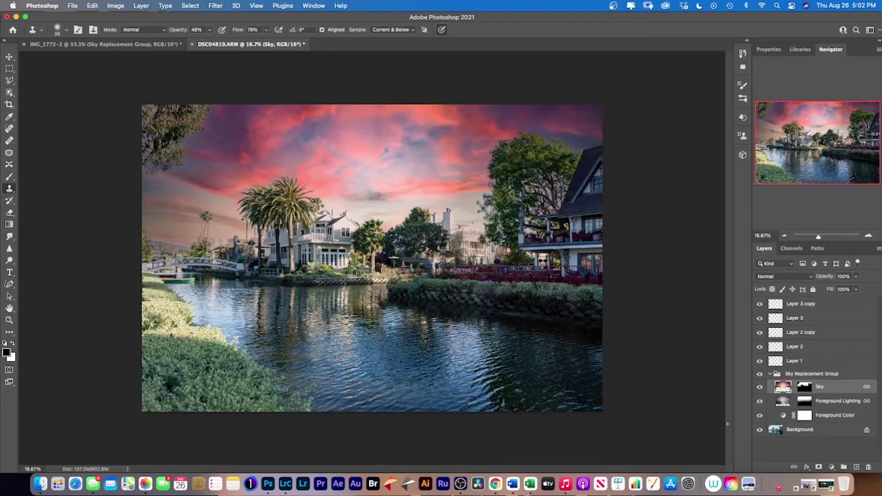
click(804, 375)
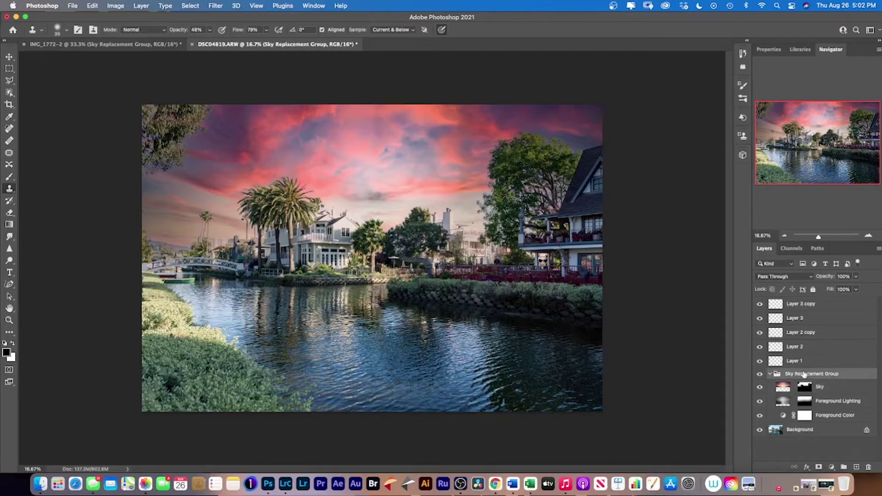
click(879, 250)
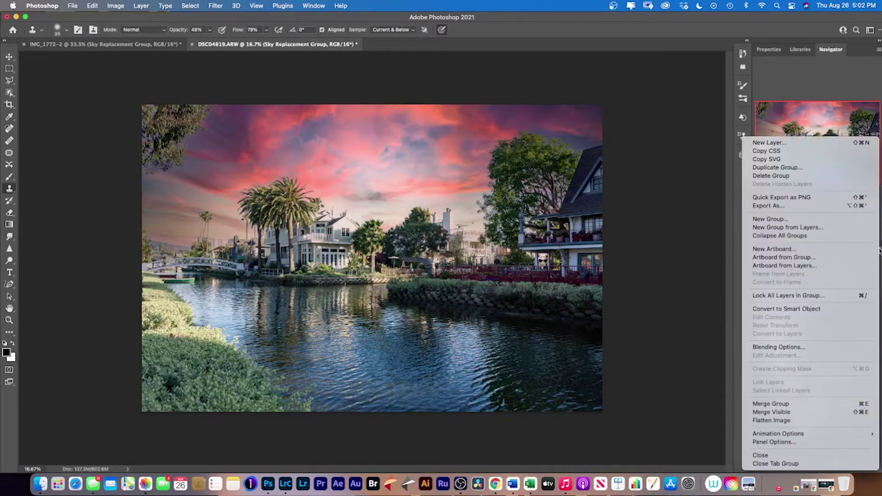
click(789, 170)
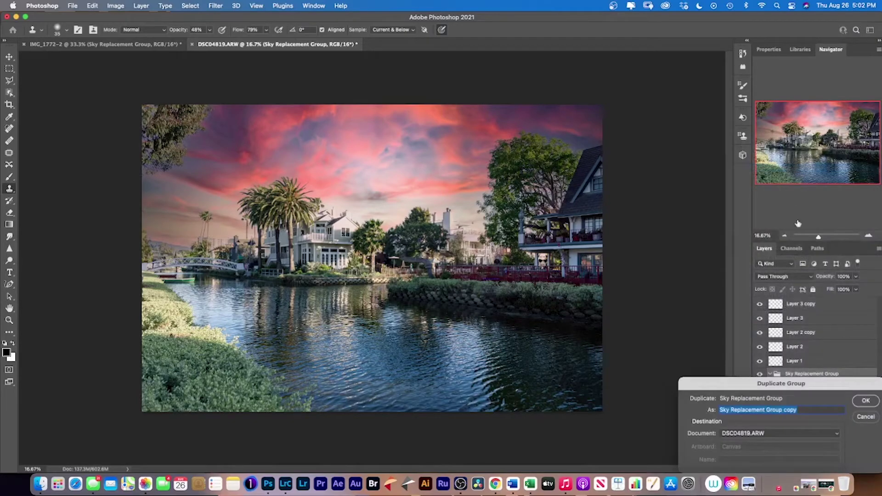
click(862, 399)
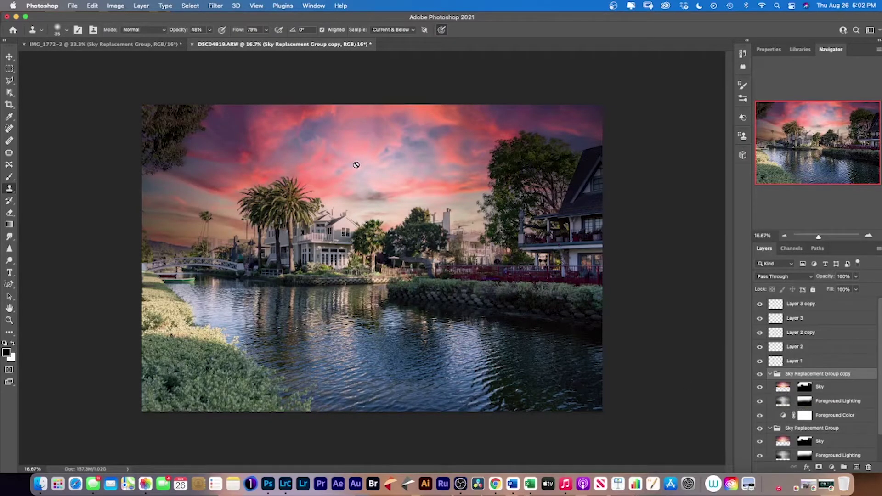
- With the Move tool, shift the Sky Replacement Group copy straight down onto the canal water
click(784, 388)
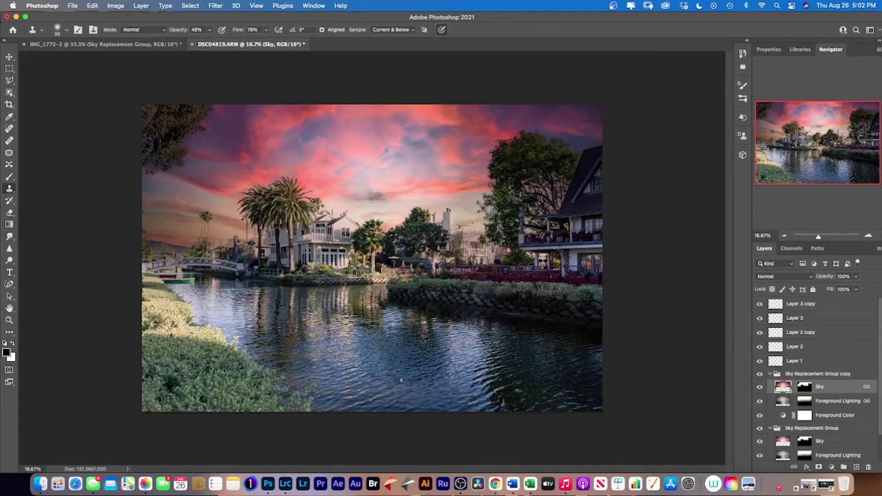
click(9, 57)
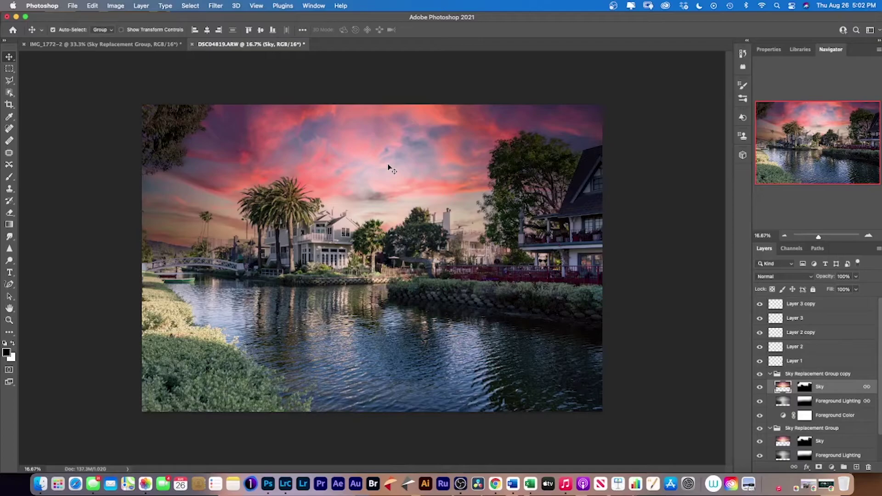
click(783, 417)
drag(357, 171, 365, 440)
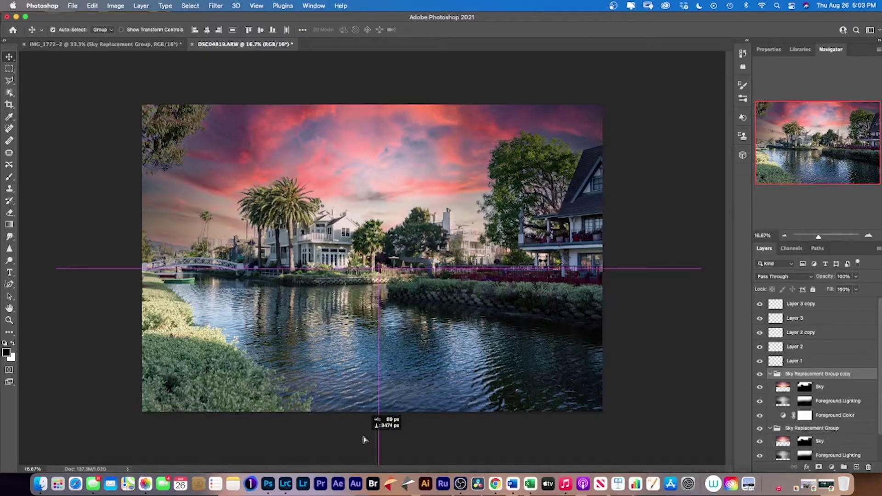
drag(364, 439, 363, 438)
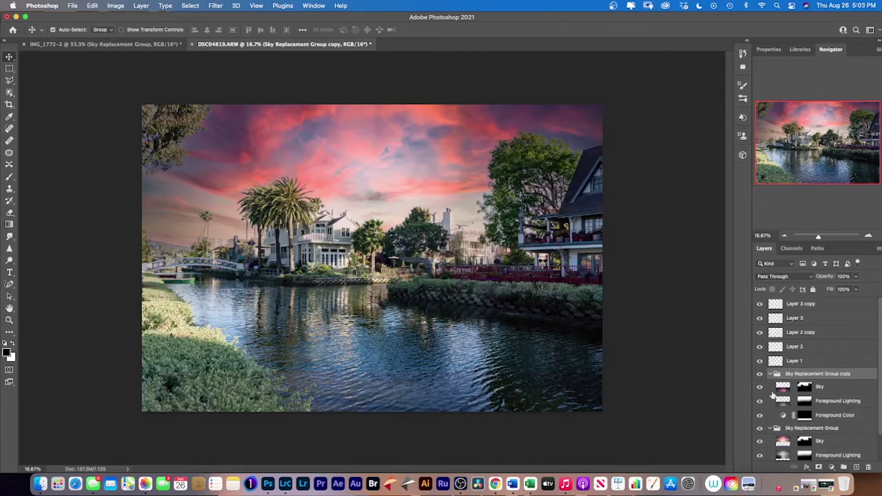
- Set the copied Sky layer's blend mode to Color and target its layer mask
click(786, 391)
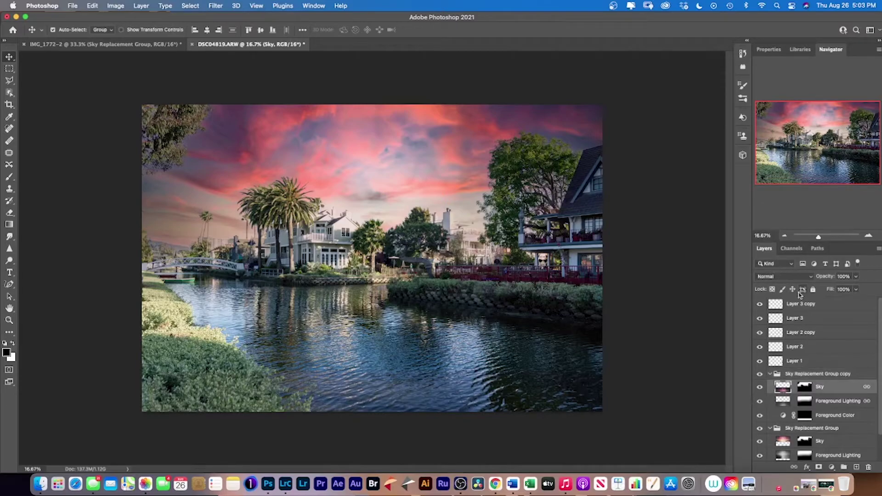
click(808, 278)
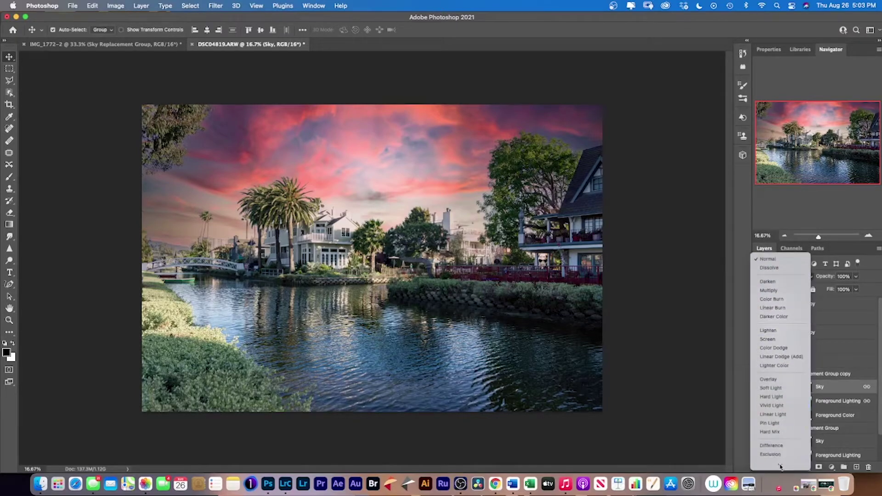
scroll(776, 448, down, 3)
click(776, 455)
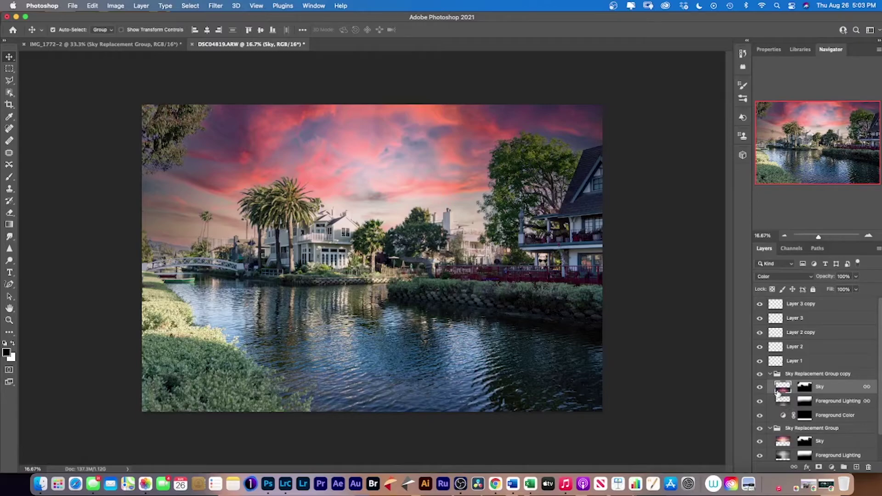
click(804, 389)
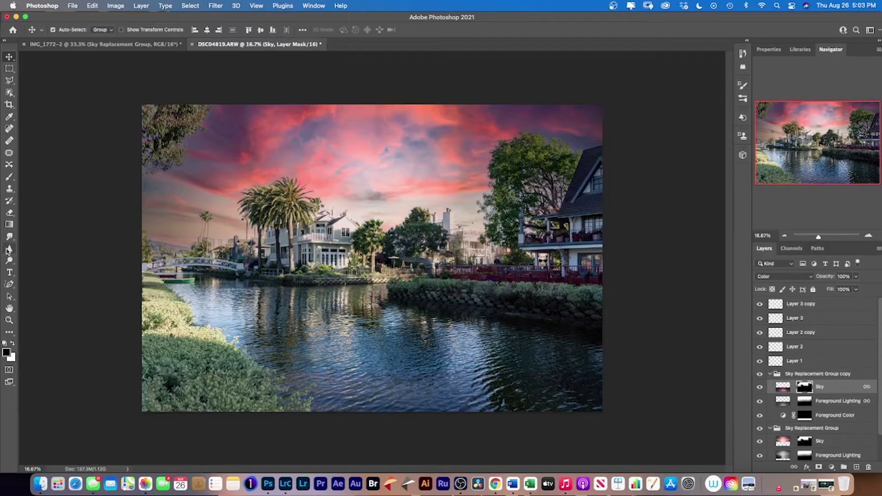
- Paint white on the Sky mask over the water with a Soft Round brush at 180, then 252 px
click(10, 178)
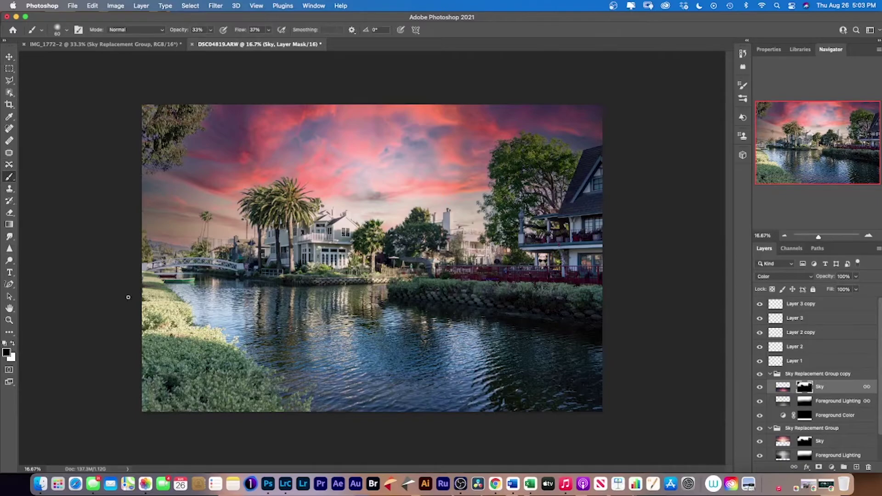
click(61, 31)
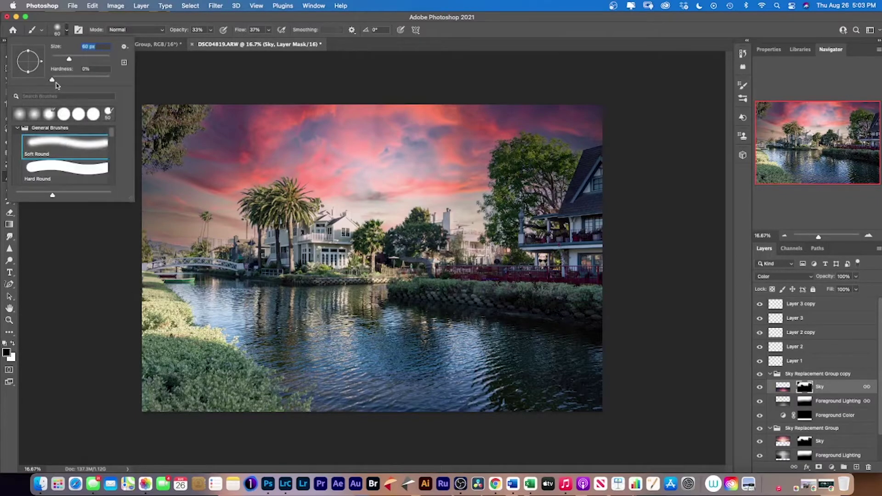
drag(67, 61, 87, 67)
click(12, 344)
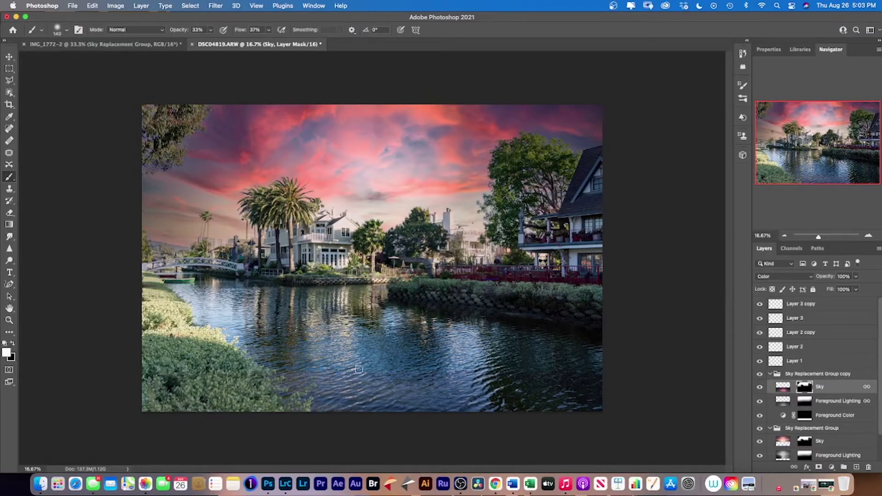
mouse_move(427, 342)
mouse_down()
mouse_move(359, 351)
mouse_move(382, 348)
mouse_move(357, 333)
mouse_move(440, 357)
mouse_move(409, 377)
mouse_move(299, 350)
mouse_move(286, 364)
mouse_move(435, 386)
mouse_up()
click(67, 32)
drag(74, 59, 98, 58)
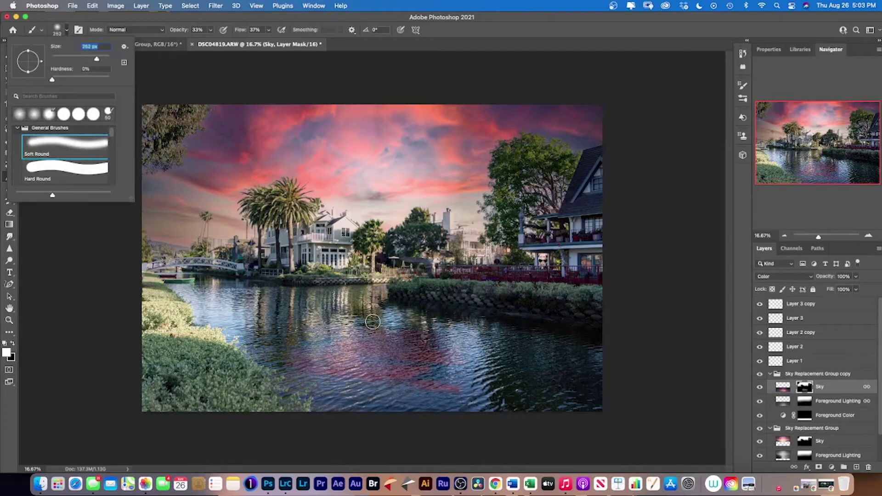
click(423, 320)
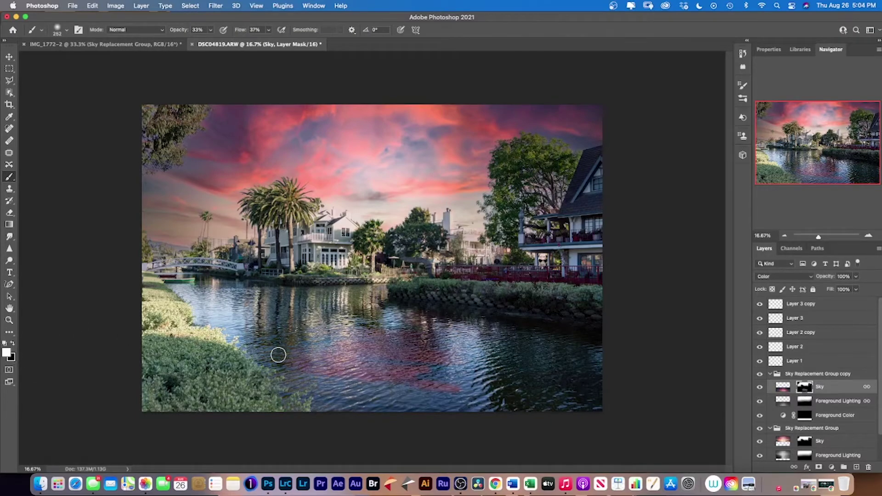
- Paint more white on the mask to extend the pink reflection into the lower-right water
click(12, 344)
click(13, 343)
mouse_move(506, 381)
mouse_down()
mouse_move(415, 367)
mouse_move(309, 335)
mouse_move(299, 322)
mouse_move(430, 339)
mouse_move(400, 328)
mouse_move(441, 318)
mouse_move(414, 308)
mouse_move(603, 339)
mouse_move(540, 331)
mouse_move(498, 339)
mouse_up()
mouse_move(516, 363)
mouse_down()
mouse_move(594, 362)
mouse_move(567, 382)
mouse_move(602, 373)
mouse_move(600, 416)
mouse_move(521, 394)
mouse_move(536, 393)
mouse_move(579, 407)
mouse_move(315, 411)
mouse_move(508, 404)
mouse_move(577, 411)
mouse_move(505, 406)
mouse_up()
- Lower the copied Sky layer's opacity to 73% and hide the Foreground Color layer
click(856, 277)
click(849, 289)
drag(841, 289, 844, 291)
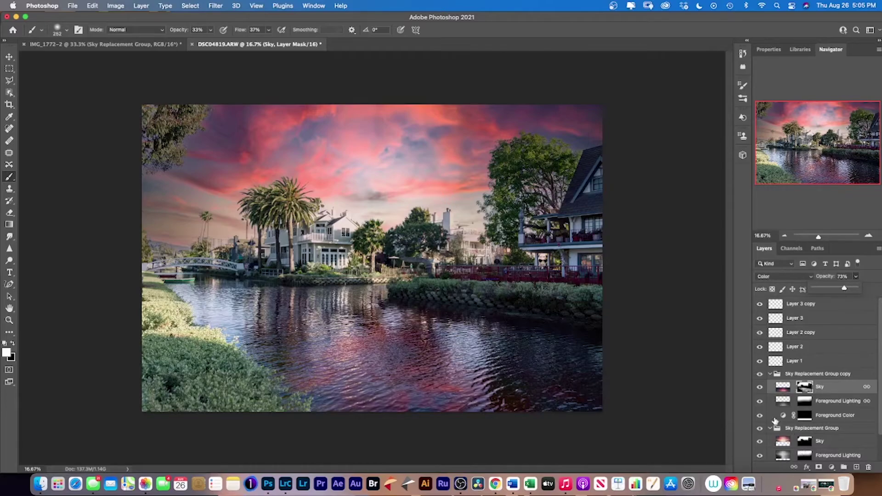
click(760, 417)
click(760, 415)
- Select the Sky Replacement Group copy together with its layers down to Foreground Color
click(805, 416)
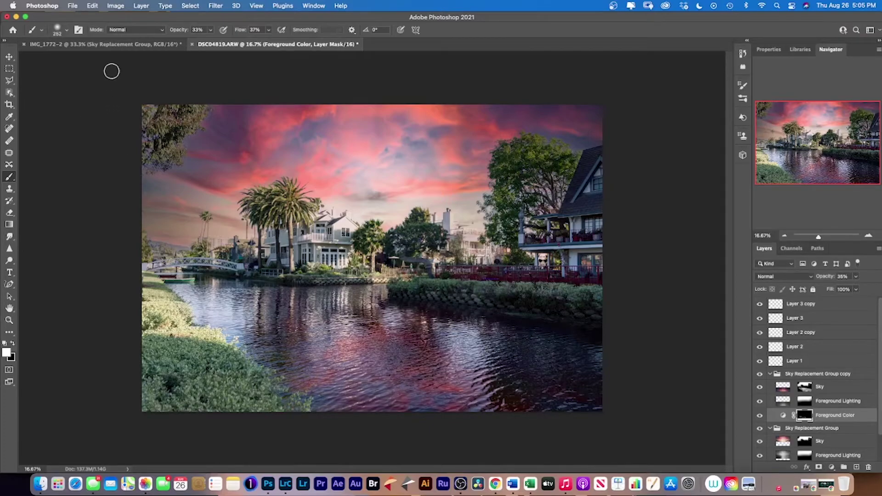
click(93, 6)
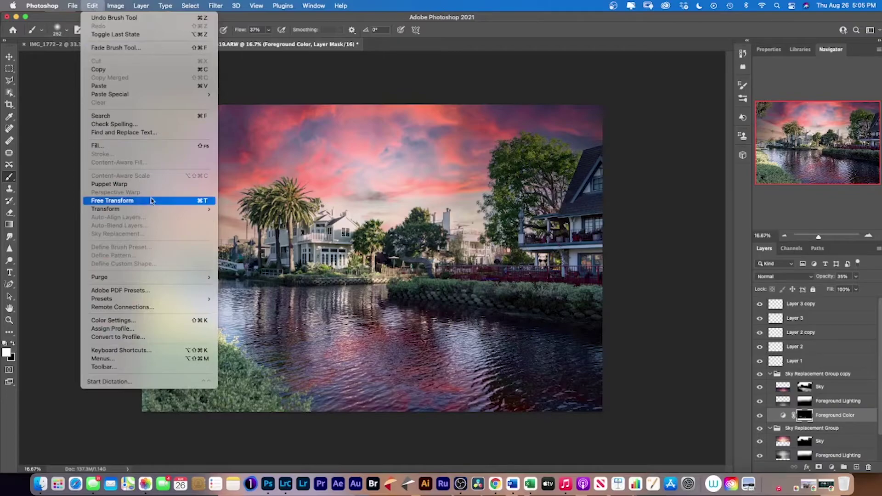
mouse_move(212, 211)
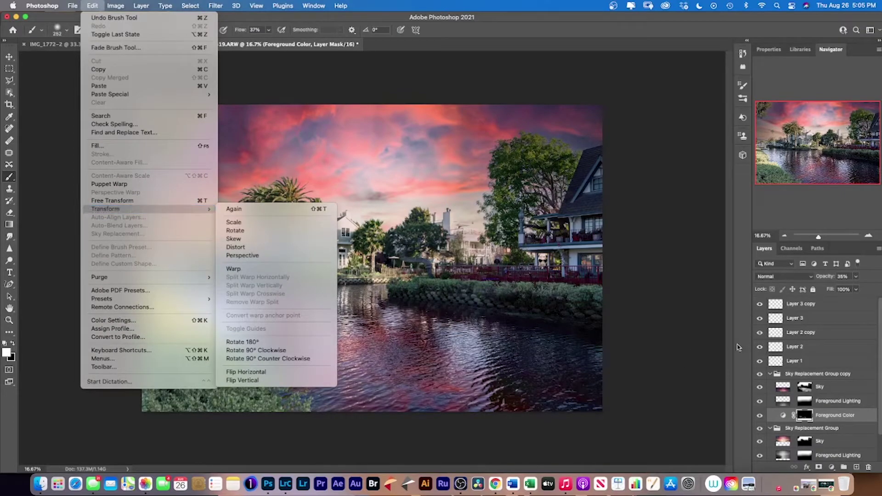
click(781, 390)
click(782, 388)
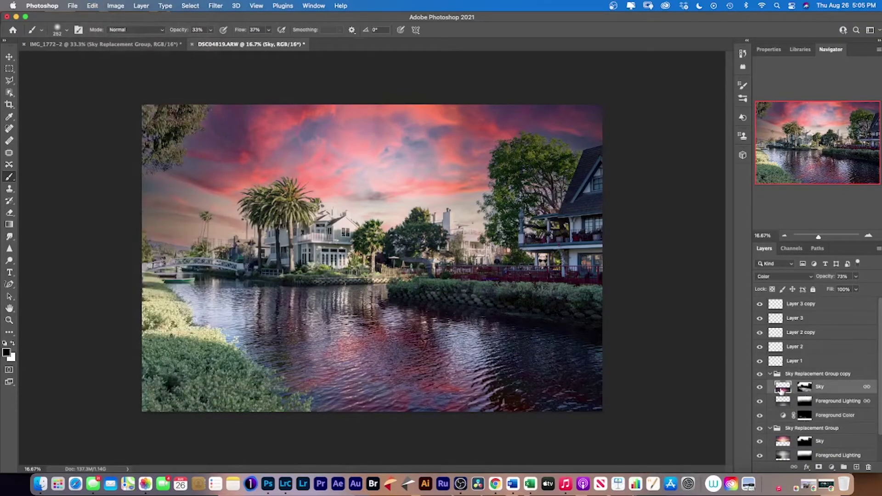
click(778, 376)
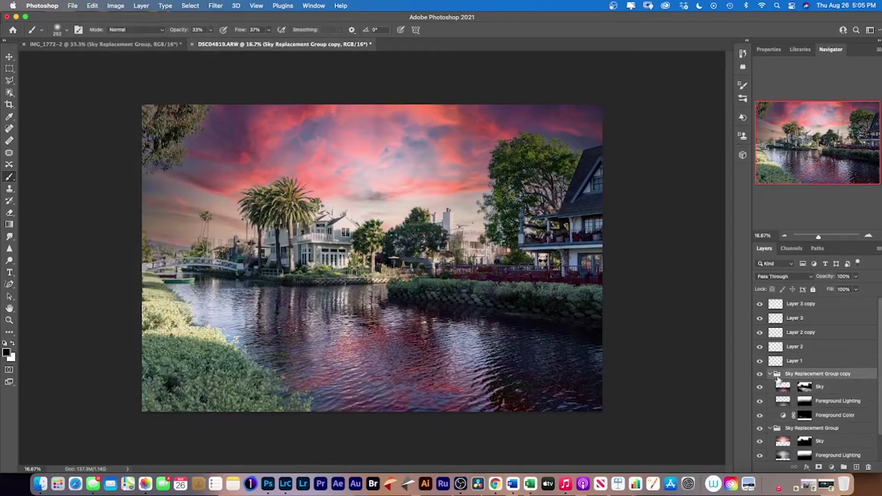
shift+click(786, 416)
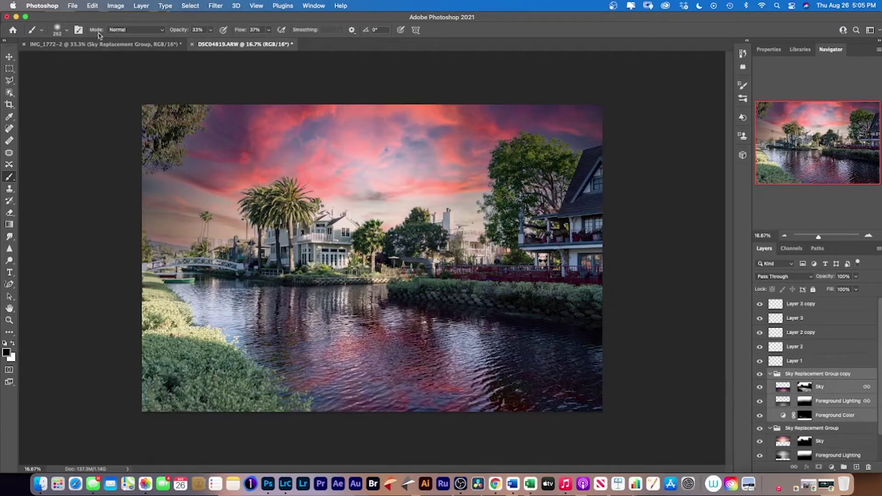
- Scale the selected group up to about 103% width and 106% height and commit
click(92, 6)
mouse_move(149, 209)
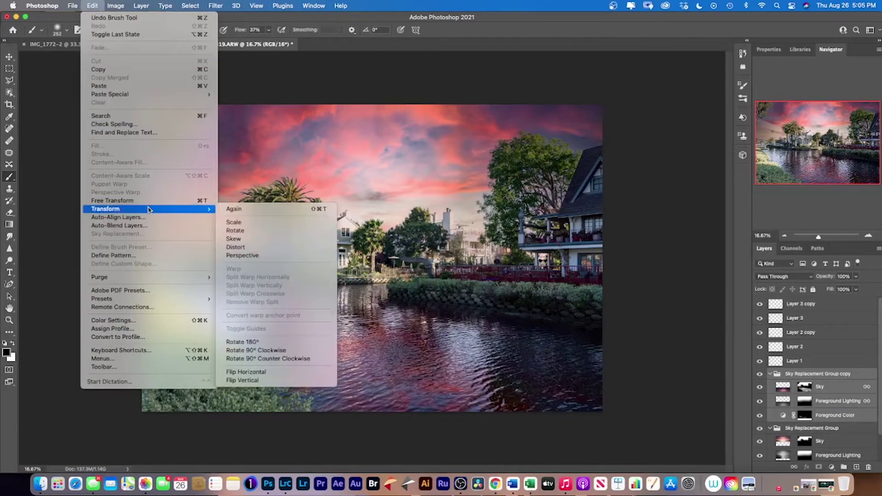
click(248, 225)
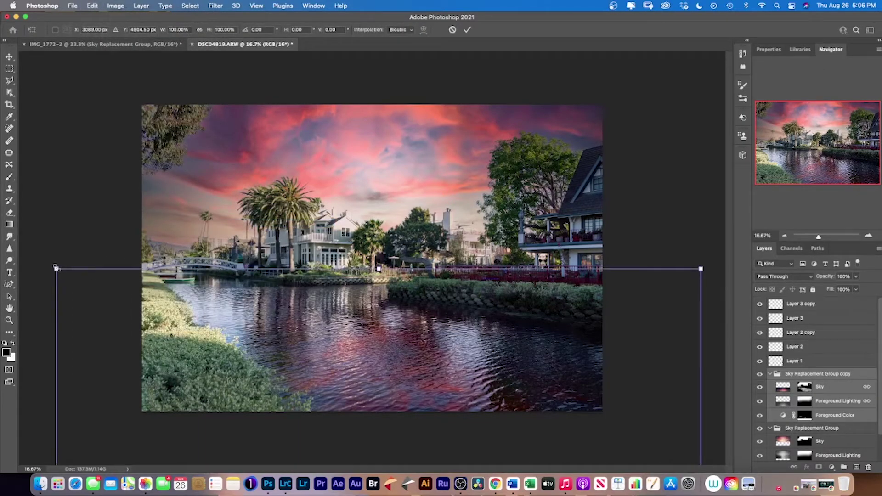
drag(56, 268, 34, 245)
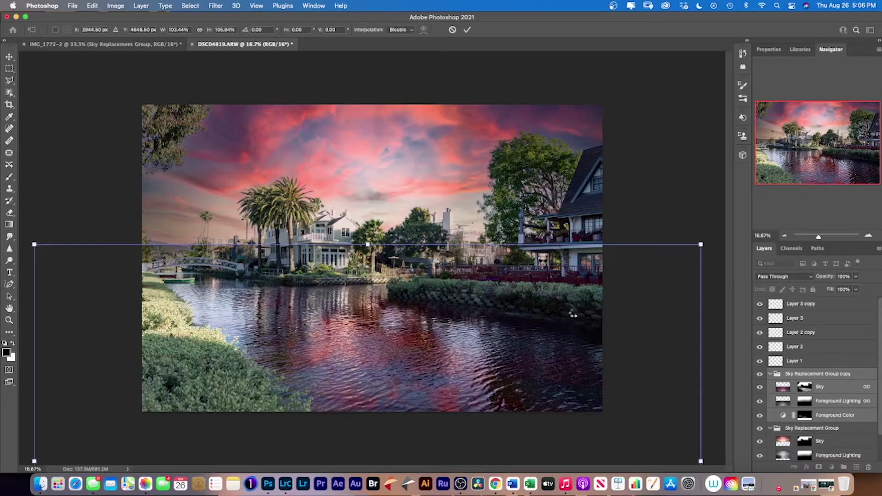
key(Return)
- Target the copied Sky layer's mask for further brush work
click(805, 388)
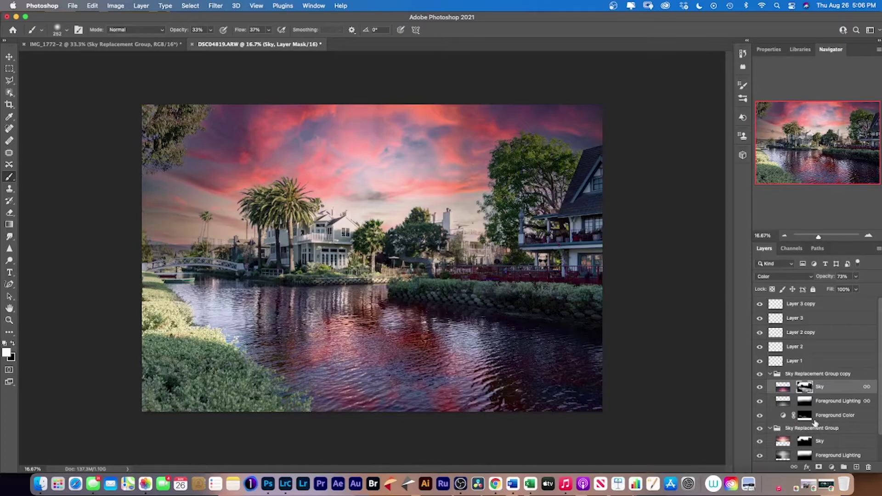
- Check the Foreground Lighting, Foreground Color and Sky masks, and toggle Foreground Lighting to compare its effect
click(805, 403)
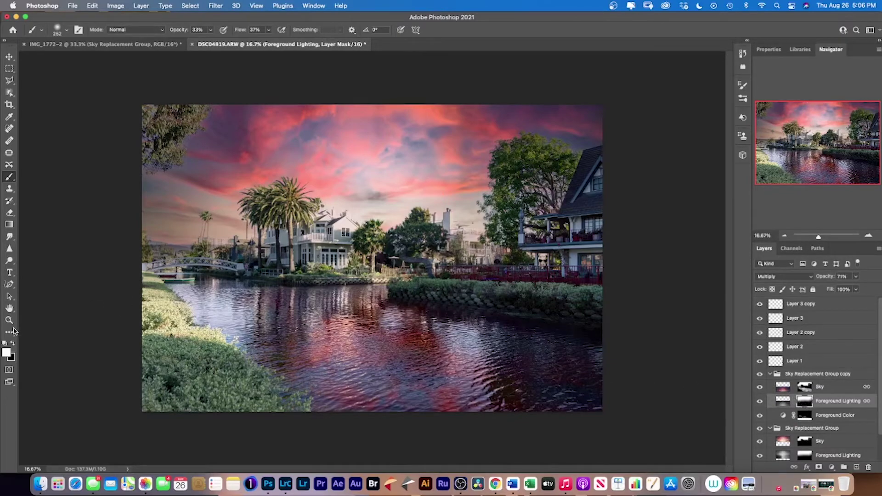
click(12, 344)
click(805, 416)
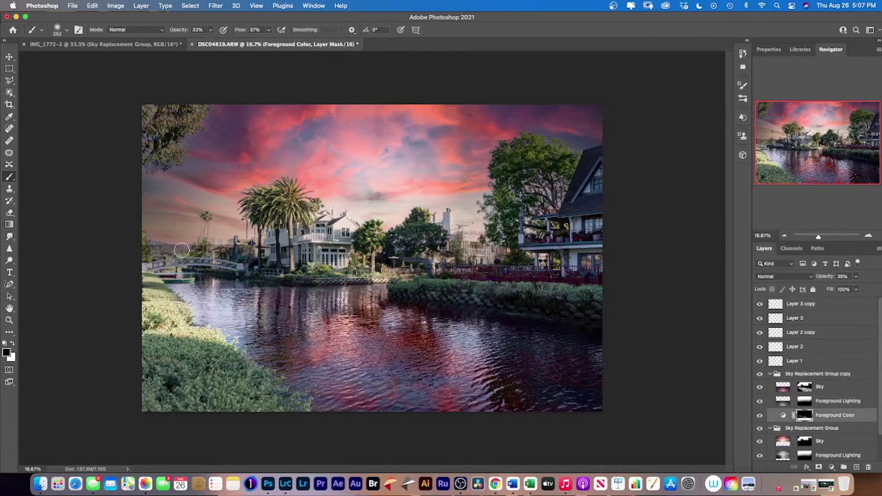
click(805, 388)
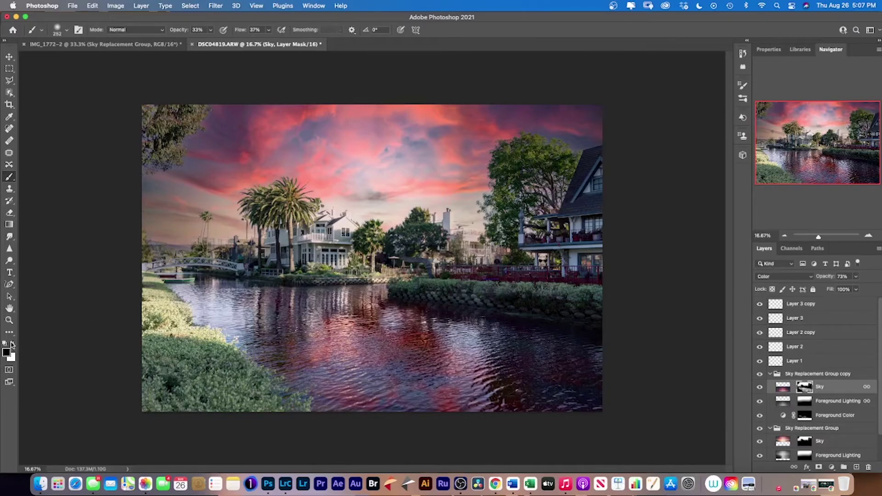
click(13, 344)
click(760, 401)
click(759, 403)
- Paint black on the Foreground Lighting mask over the left treeline and bridge
click(810, 405)
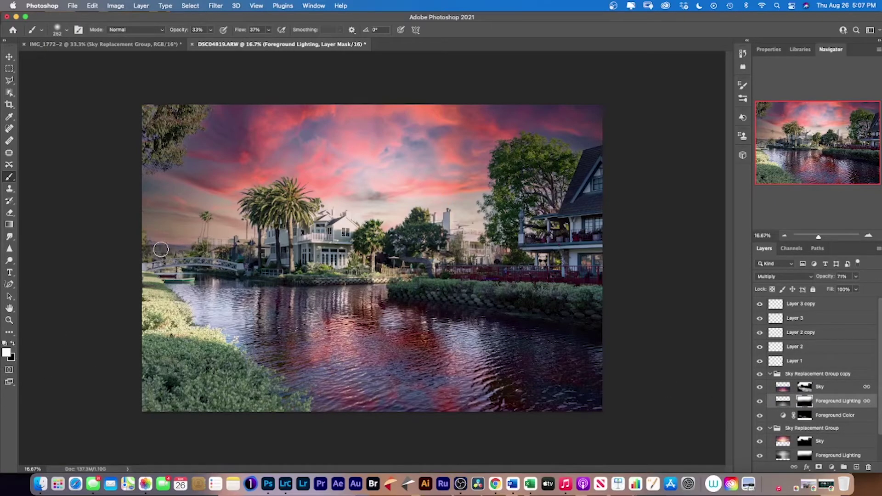
click(12, 341)
mouse_move(205, 253)
mouse_down()
mouse_move(140, 250)
mouse_move(189, 243)
mouse_up()
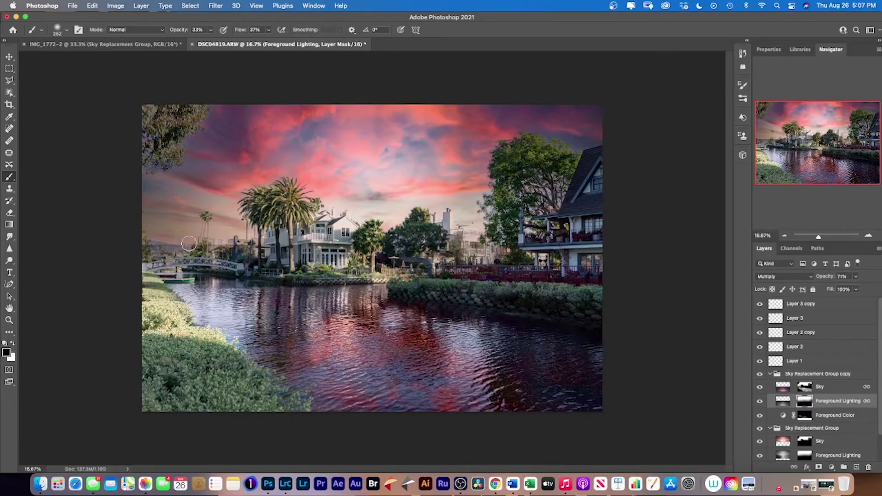
- Raise the brush opacity from 33% to 73%
click(210, 30)
drag(211, 40, 228, 41)
click(231, 268)
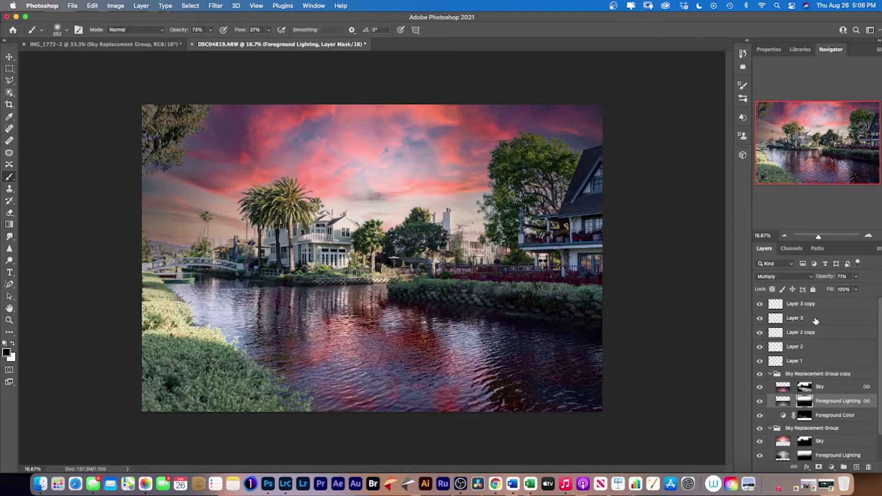
- Select Background through Layer 2 copy and use Convert to Smart Object to combine them
scroll(830, 424, down, 2)
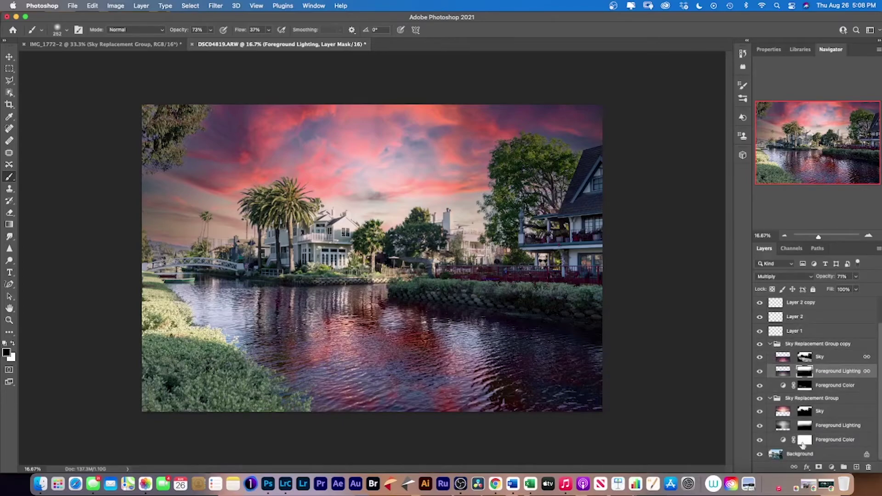
click(777, 456)
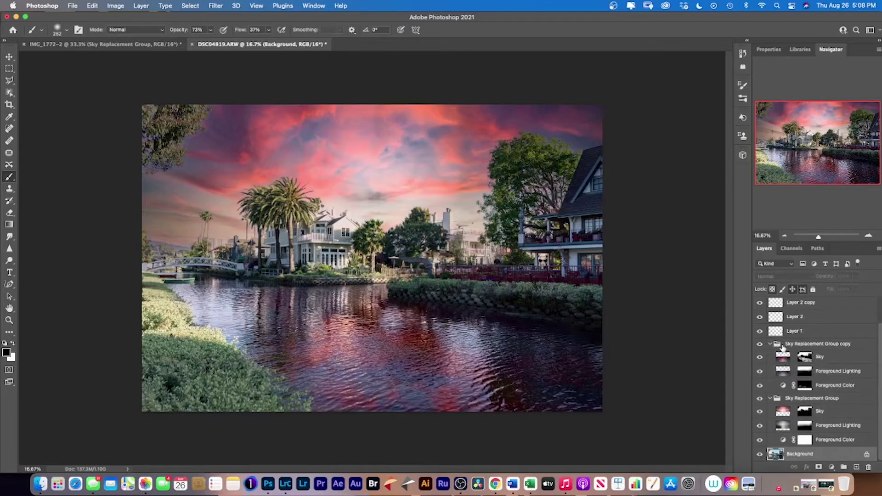
shift+click(783, 346)
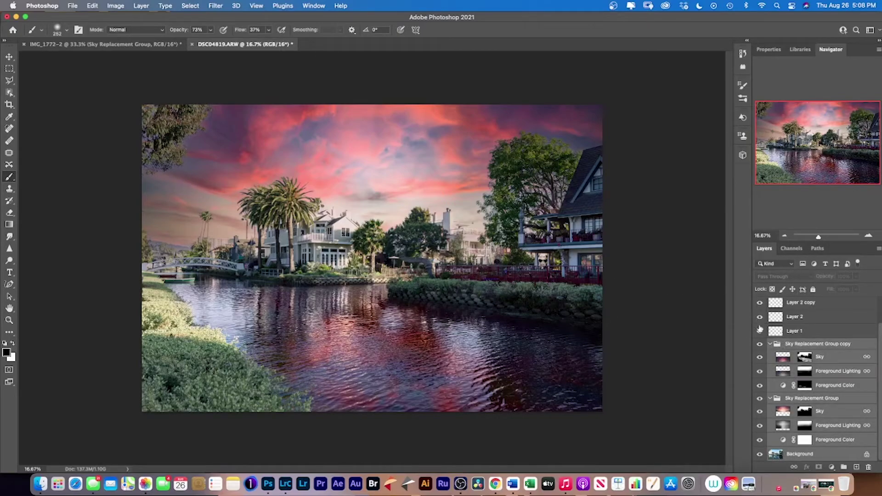
click(780, 455)
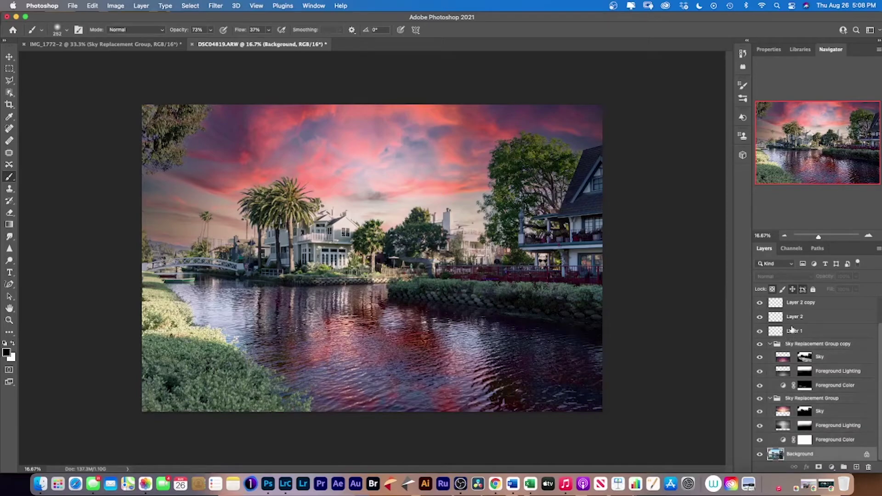
shift+click(787, 305)
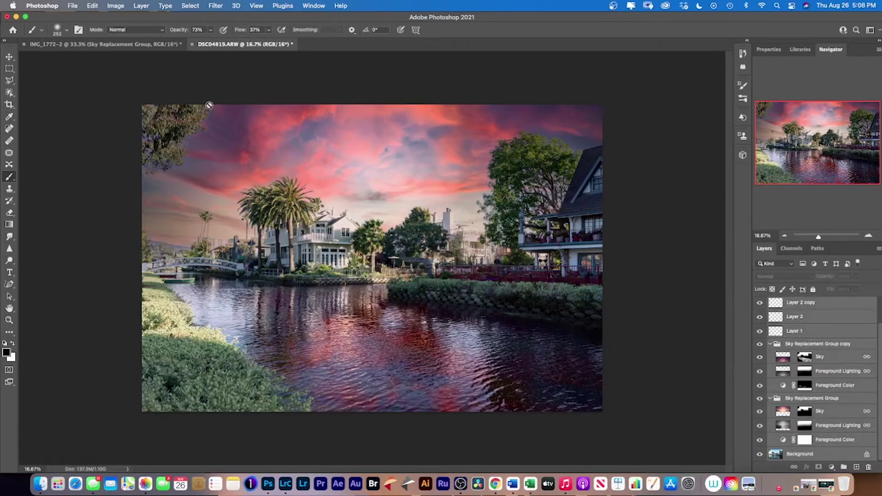
click(216, 6)
mouse_move(195, 7)
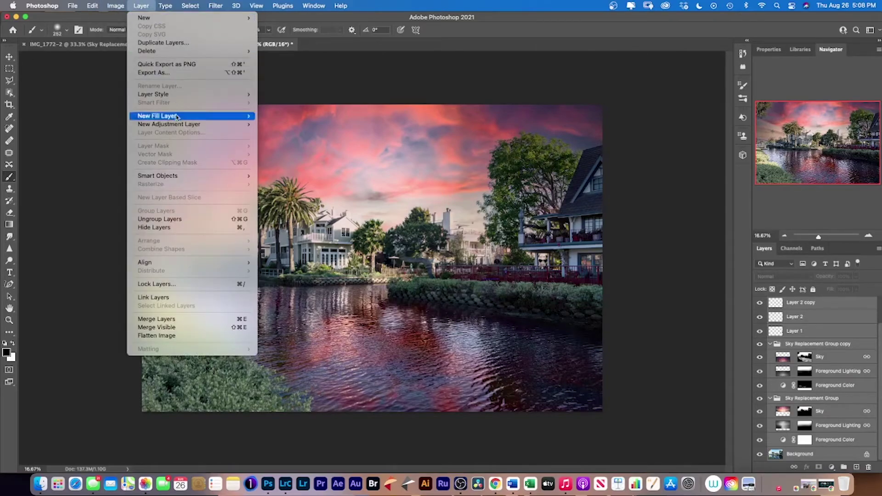
mouse_move(184, 178)
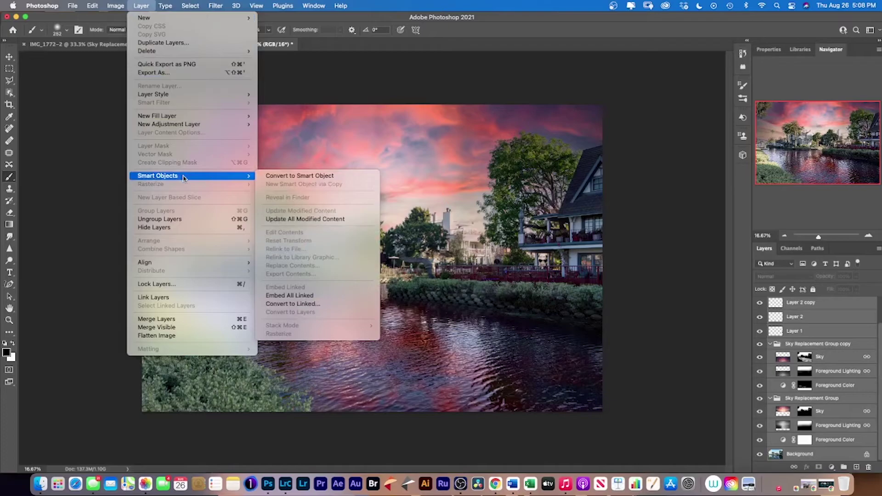
click(279, 176)
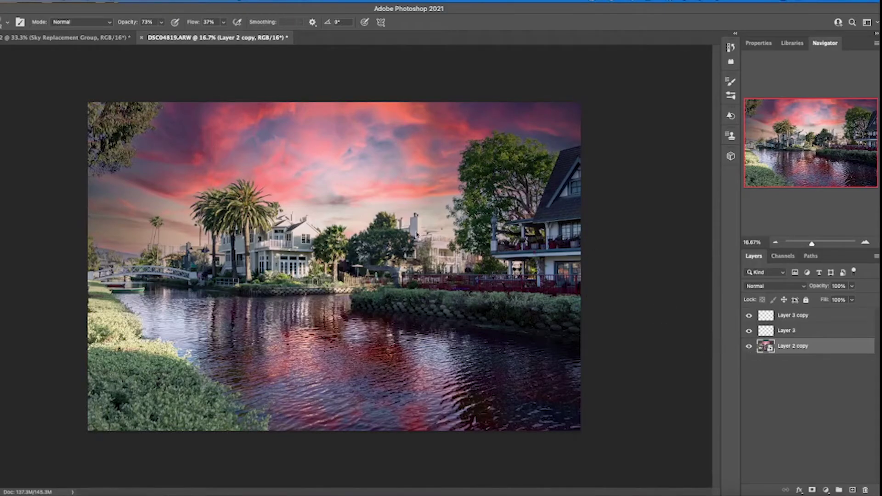
- Apply the Camera Raw Filter to the smart object and expand the Basic panel
click(166, 1)
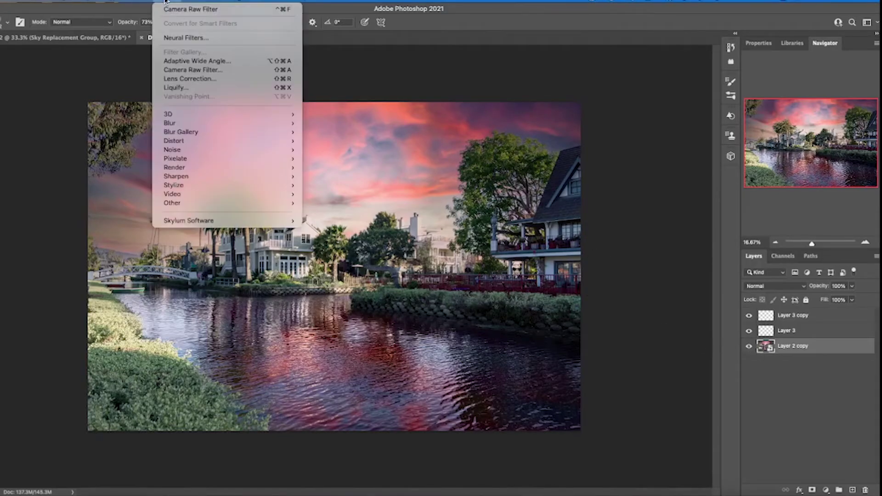
click(205, 71)
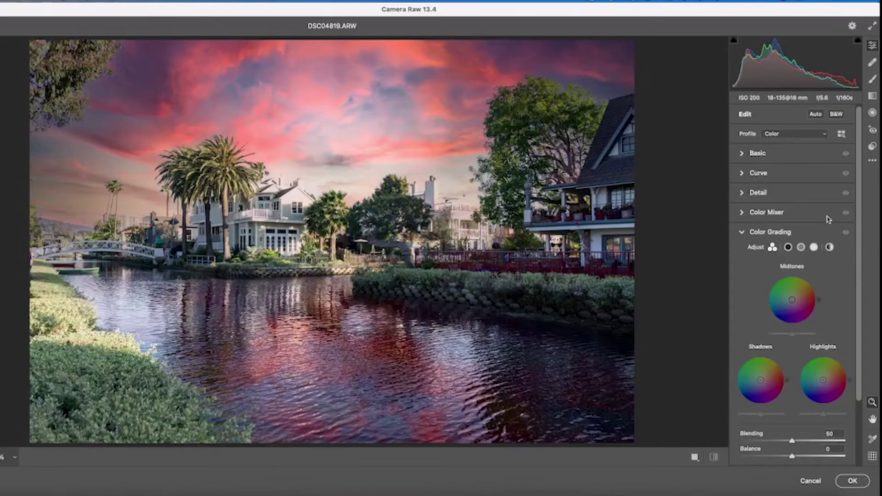
click(748, 156)
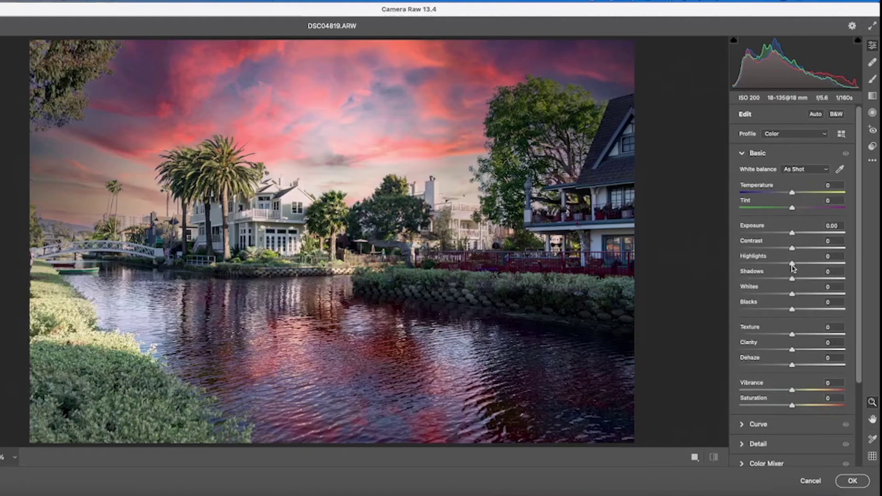
- Set Highlights -13, Shadows -5, Blacks -16, Texture +5 and Clarity +7
mouse_move(792, 265)
mouse_down()
mouse_move(792, 281)
mouse_move(781, 282)
mouse_move(811, 281)
mouse_move(790, 281)
mouse_up()
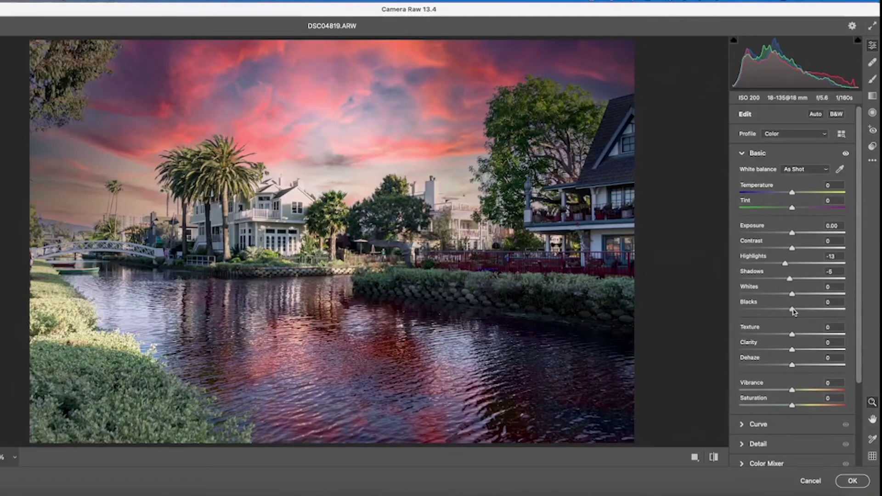
drag(793, 310, 785, 312)
scroll(803, 321, down, 2)
scroll(801, 317, down, 1)
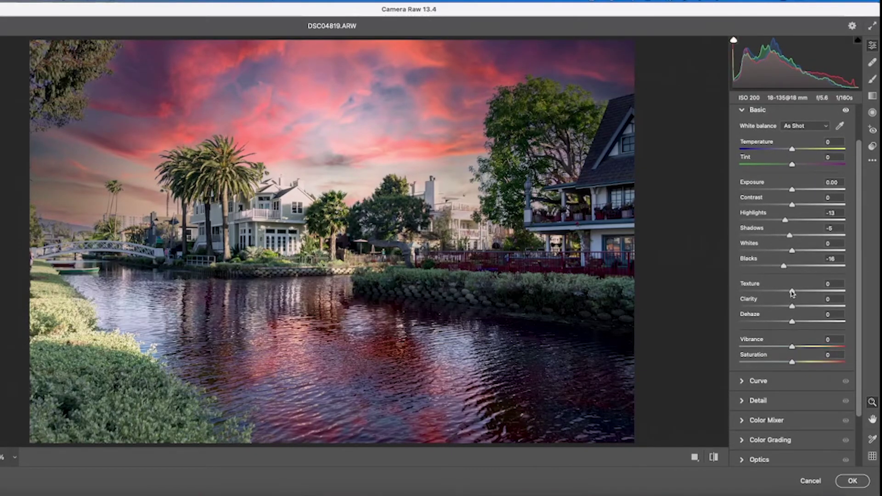
drag(792, 290, 796, 309)
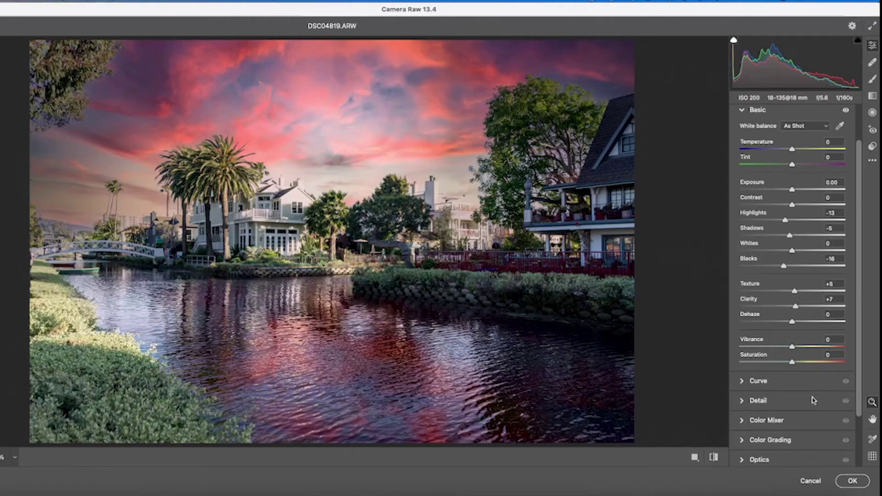
- In the Curve panel, lift the red midtones to about 127/138 and set a green point near 100/98
click(743, 381)
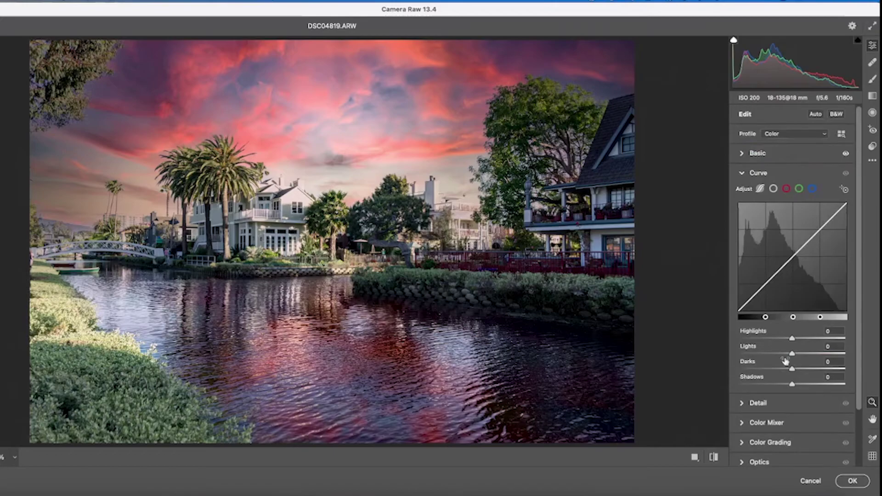
click(786, 189)
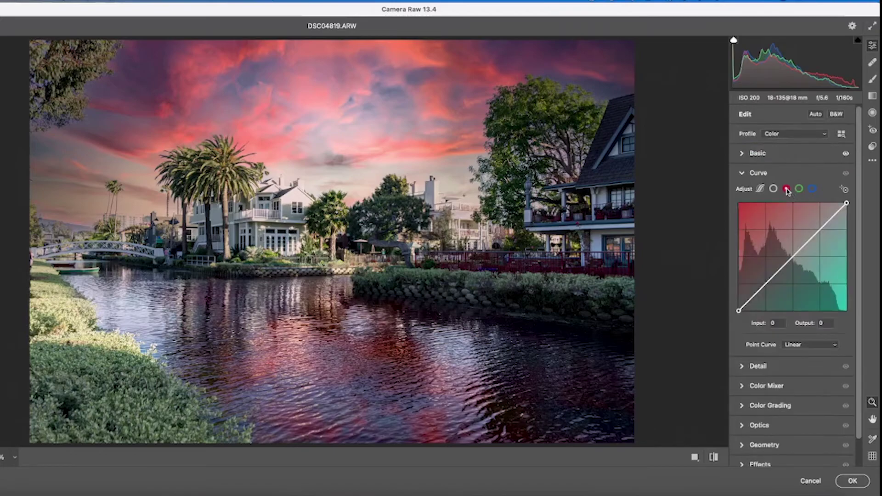
click(794, 256)
drag(794, 256, 792, 253)
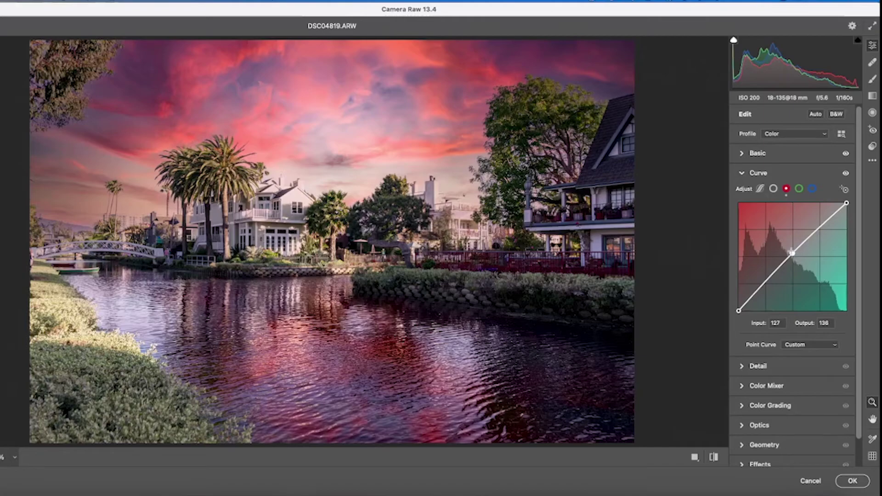
click(799, 189)
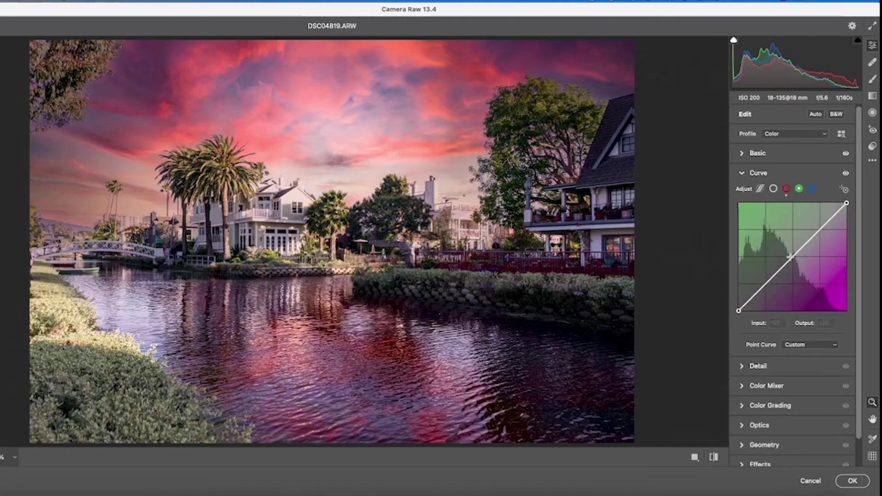
drag(781, 269, 782, 271)
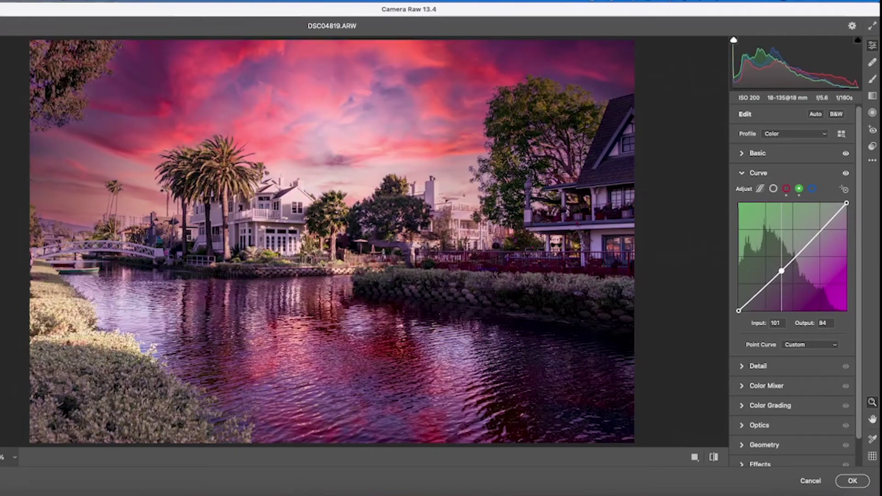
drag(782, 271, 781, 269)
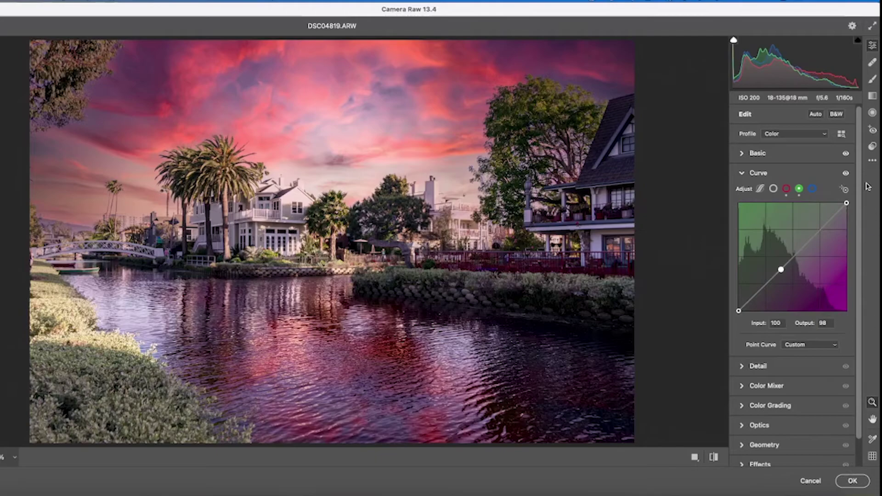
click(873, 147)
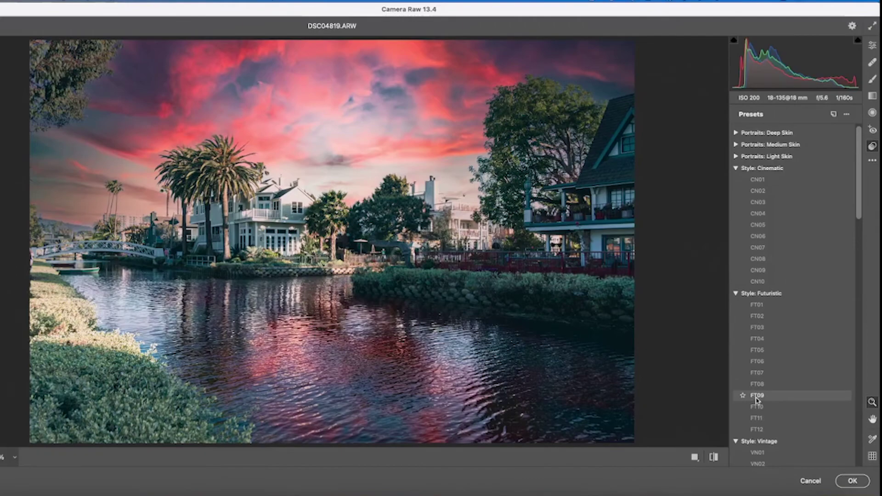
drag(860, 210, 856, 273)
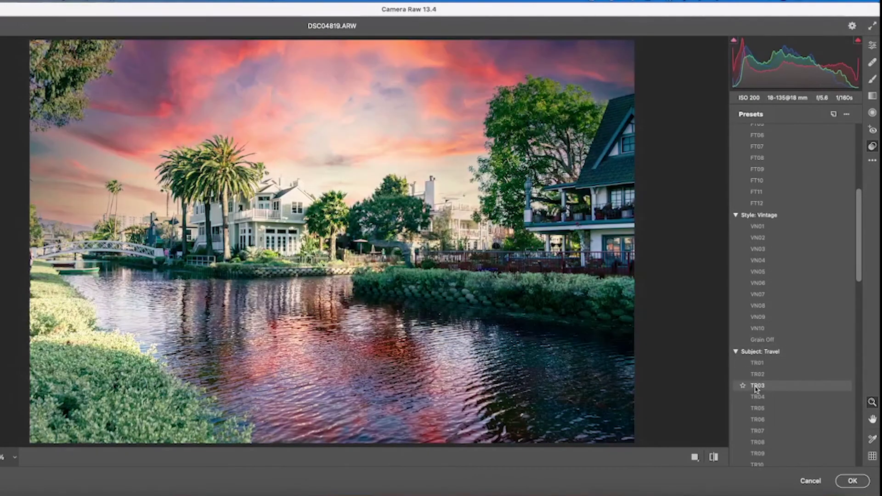
- Browse the Camera Raw presets, apply Style: Cinematic CN03 and confirm with OK
drag(857, 276, 862, 356)
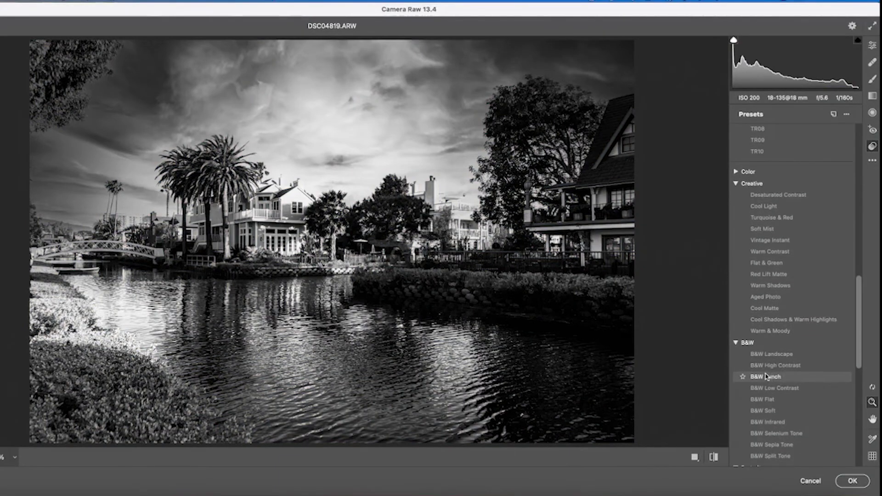
scroll(768, 380, down, 3)
scroll(773, 381, down, 9)
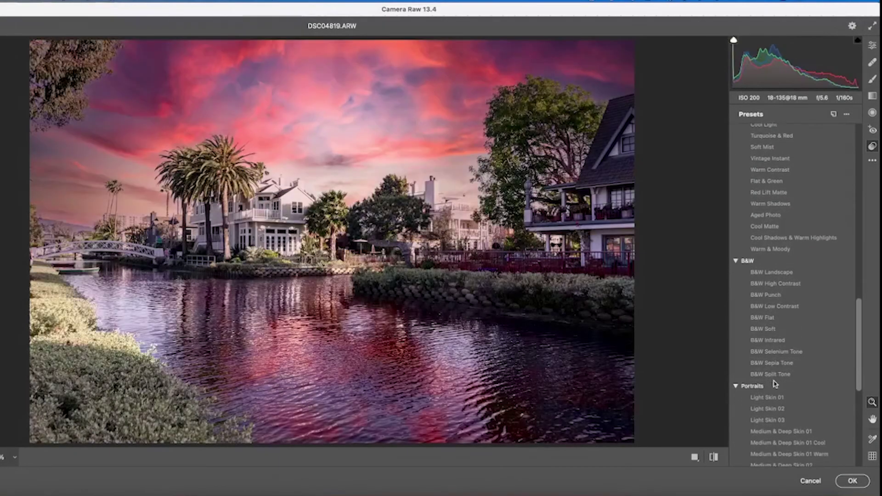
scroll(774, 369, down, 12)
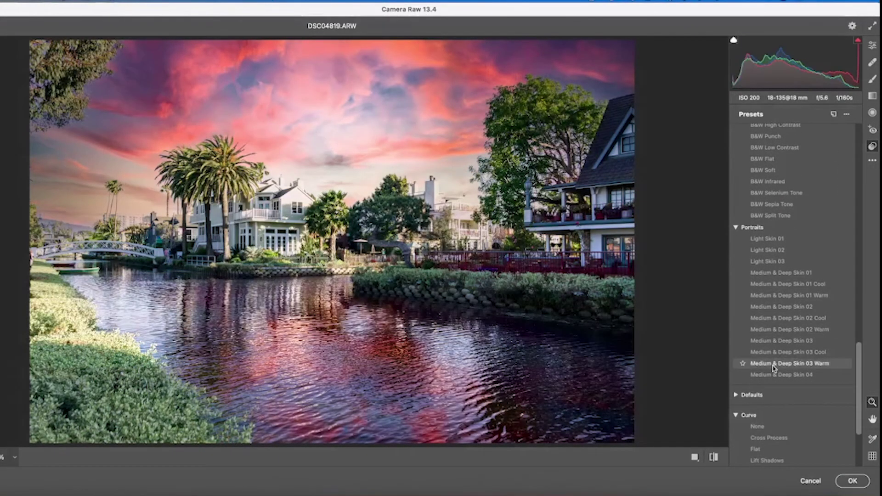
scroll(774, 369, down, 2)
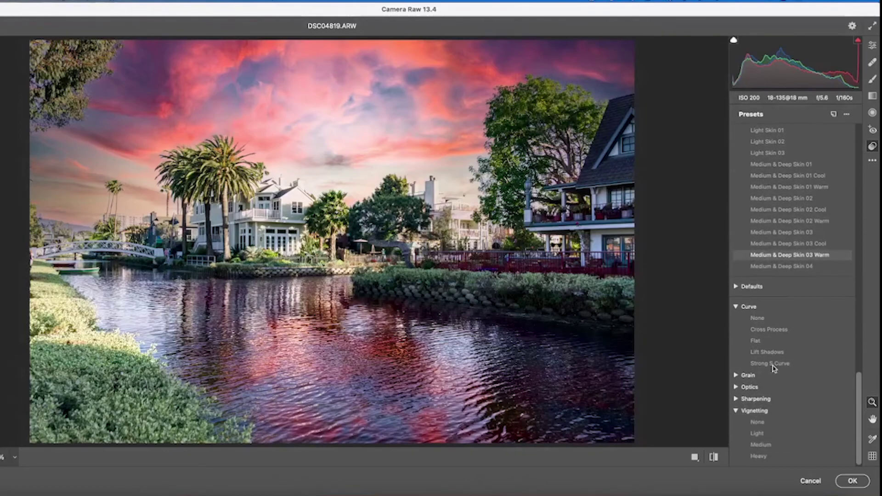
scroll(788, 226, up, 13)
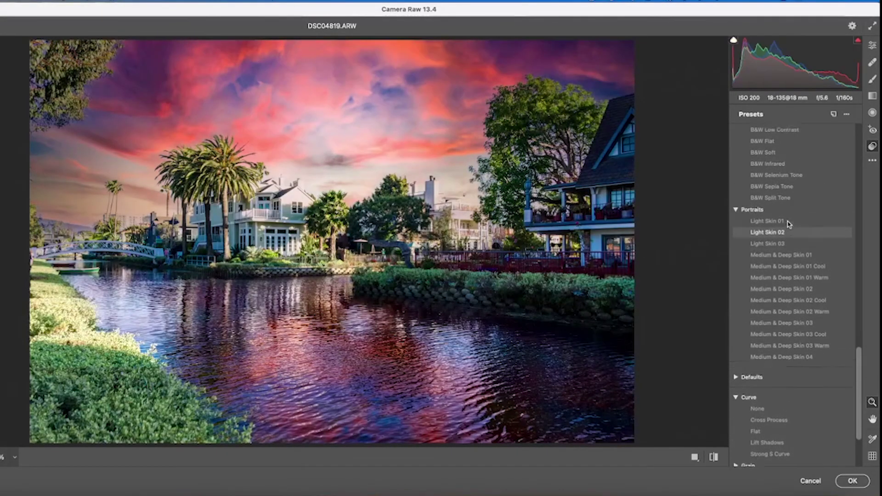
scroll(787, 225, up, 18)
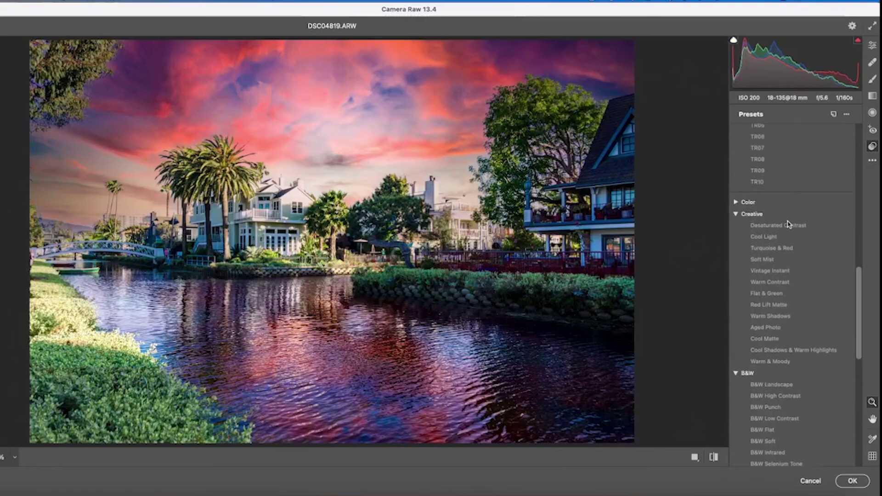
drag(859, 272, 848, 215)
scroll(848, 215, up, 10)
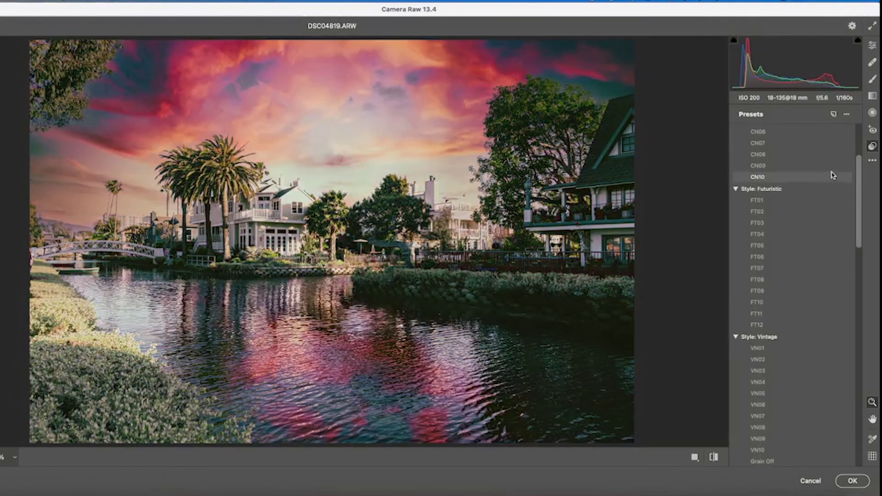
scroll(829, 164, up, 3)
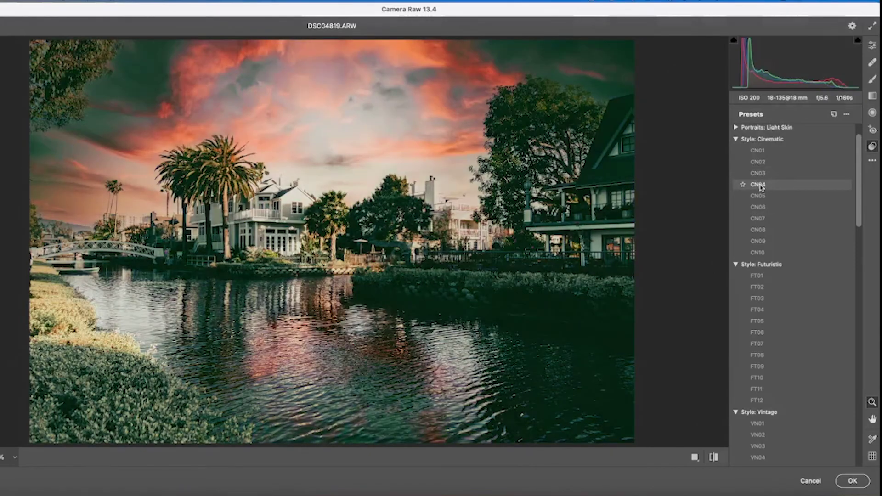
click(759, 174)
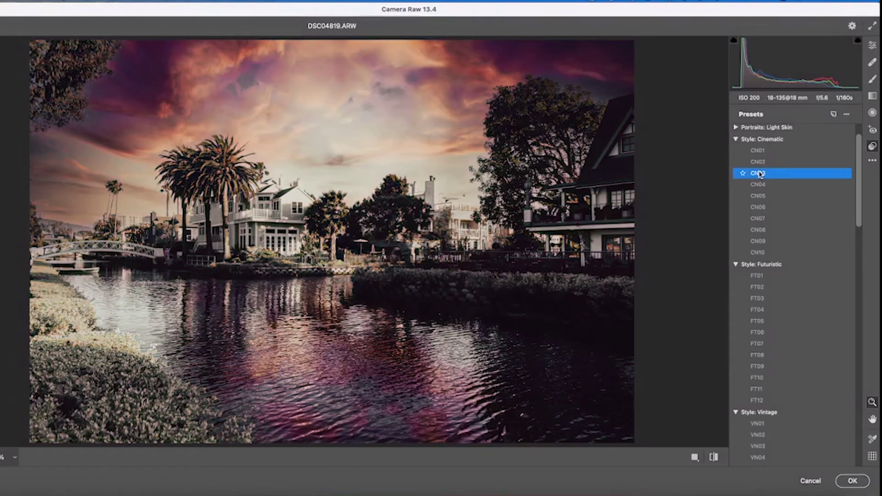
click(851, 481)
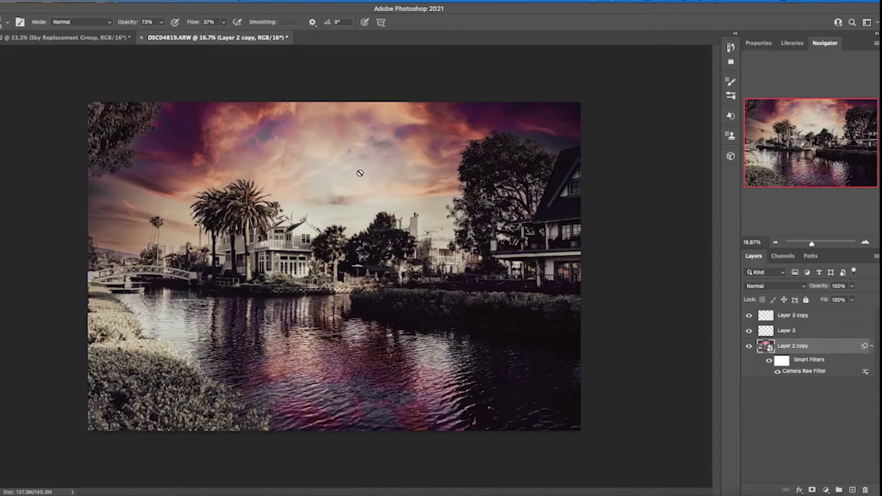
- Open a second Camera Raw Filter on Layer 2 copy
click(158, 1)
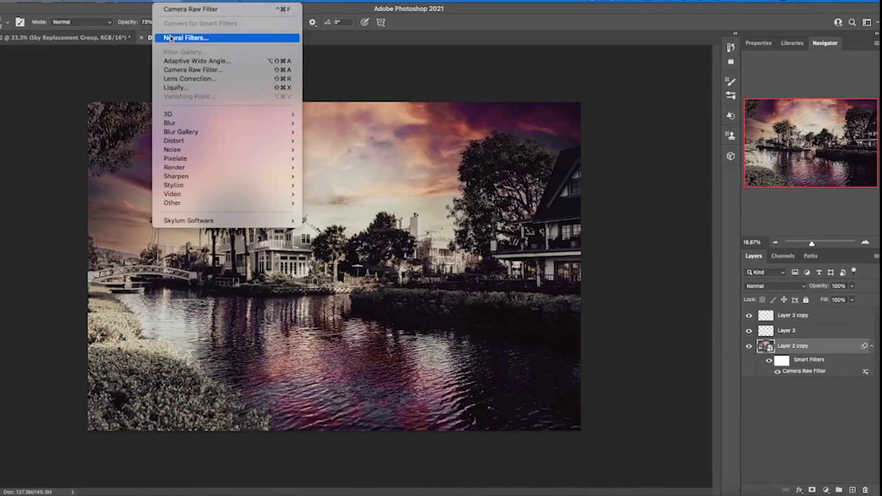
click(184, 71)
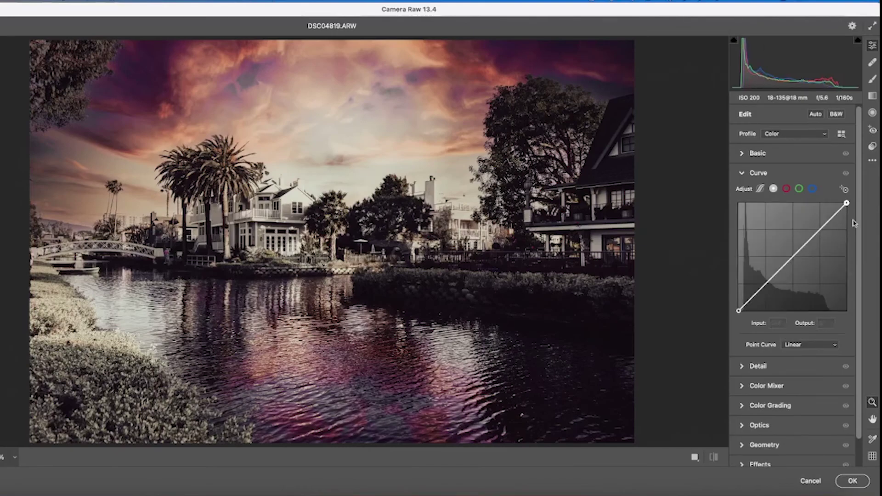
- In the Basic panel, set Highlights -8, Shadows +10 and Clarity +7
click(743, 157)
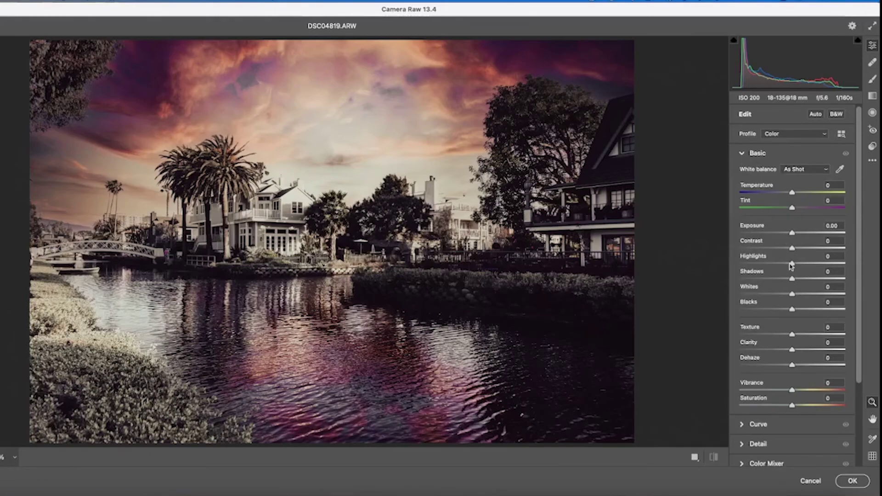
mouse_move(791, 265)
mouse_down()
mouse_move(787, 280)
mouse_move(797, 279)
mouse_up()
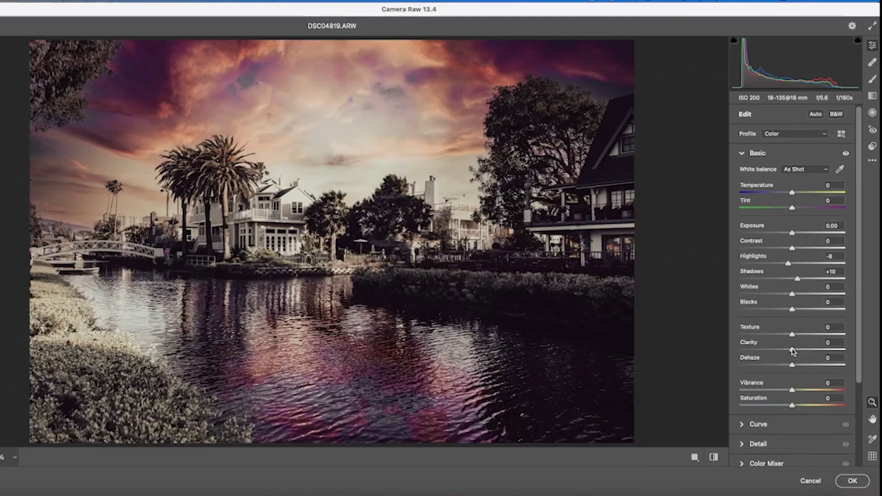
drag(793, 350, 796, 350)
scroll(792, 345, down, 2)
scroll(792, 345, down, 1)
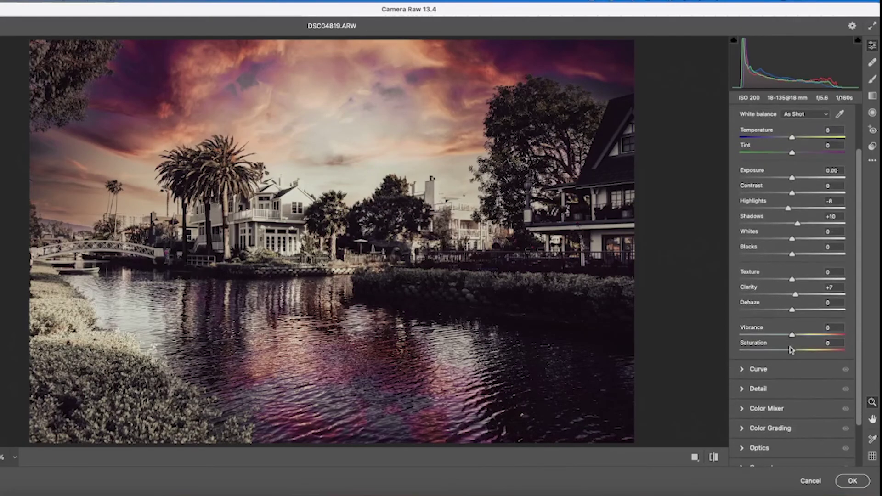
click(742, 370)
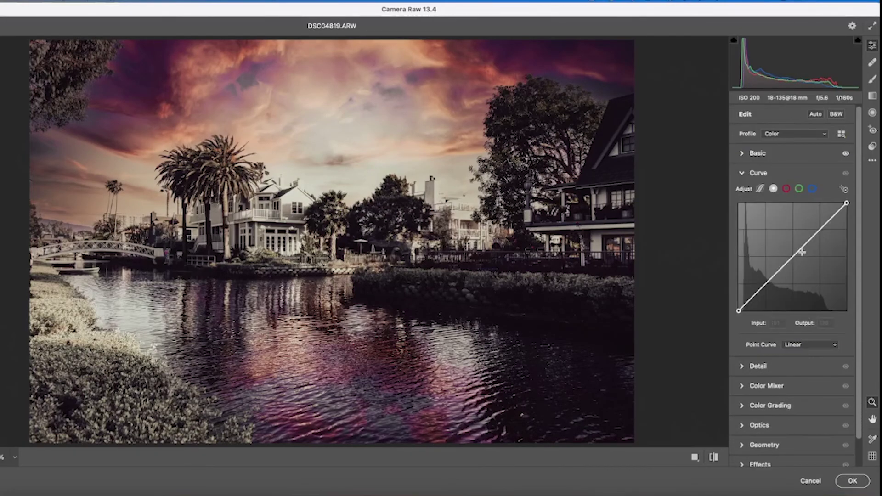
- Add curve points that lift the midtones and lower the shadows, then apply with OK
drag(797, 252, 800, 260)
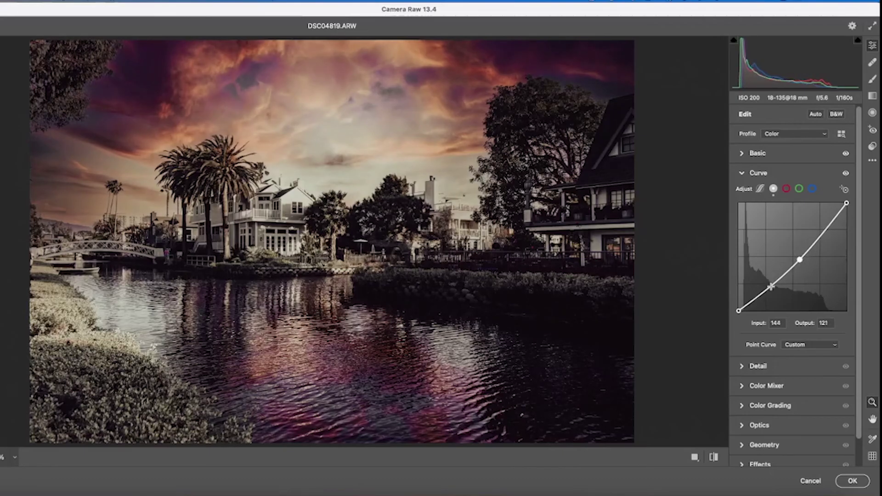
drag(771, 287, 767, 281)
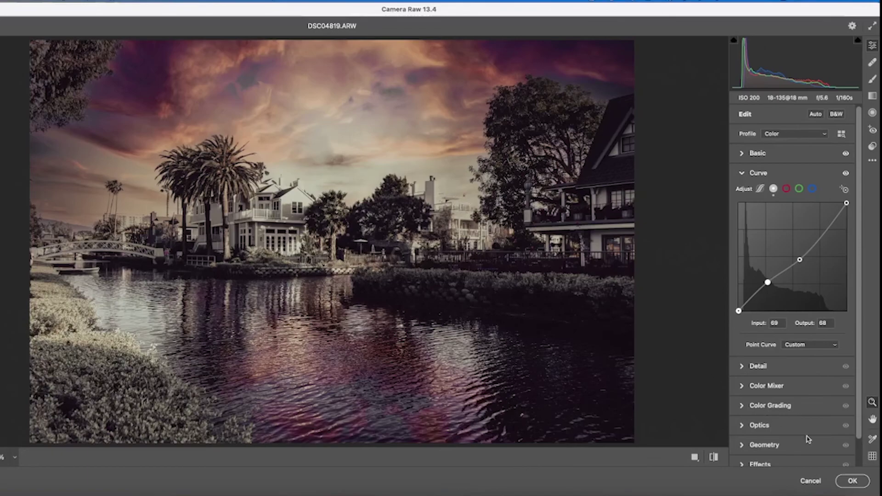
click(853, 482)
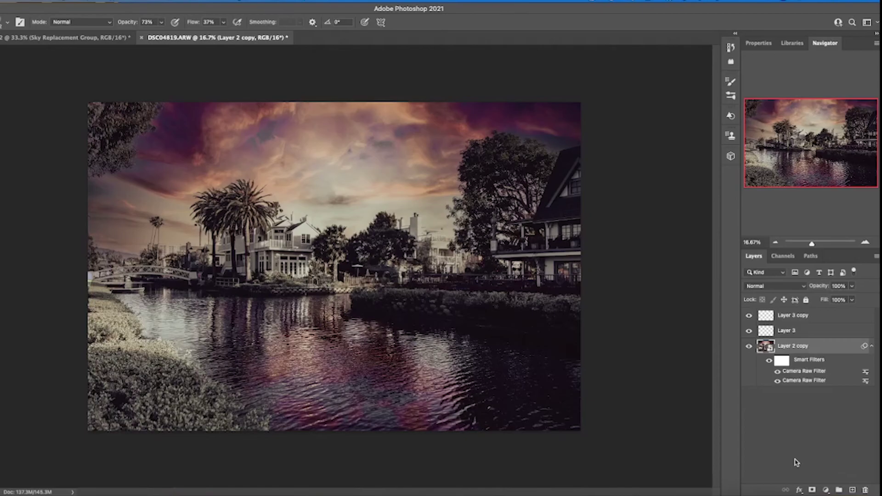
click(66, 38)
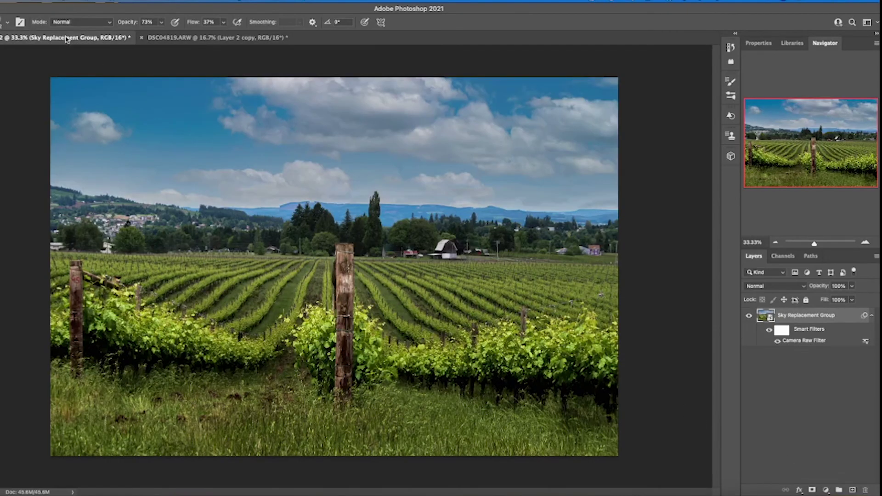
click(207, 38)
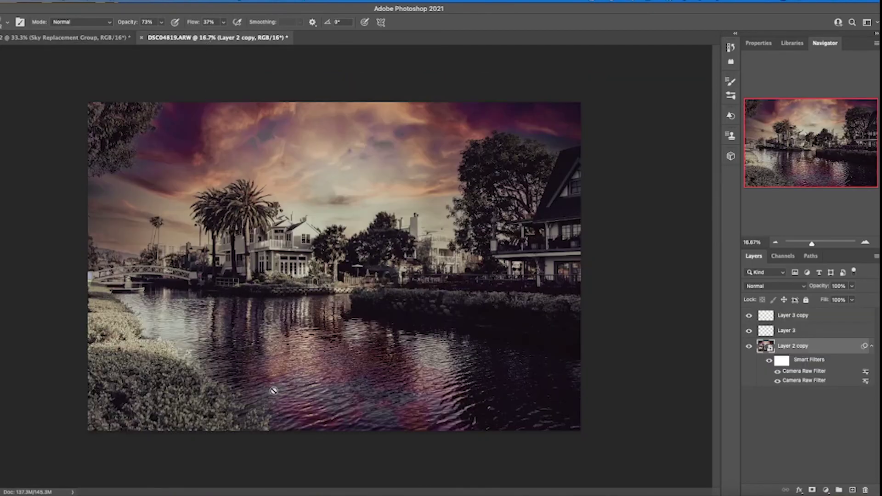
click(241, 492)
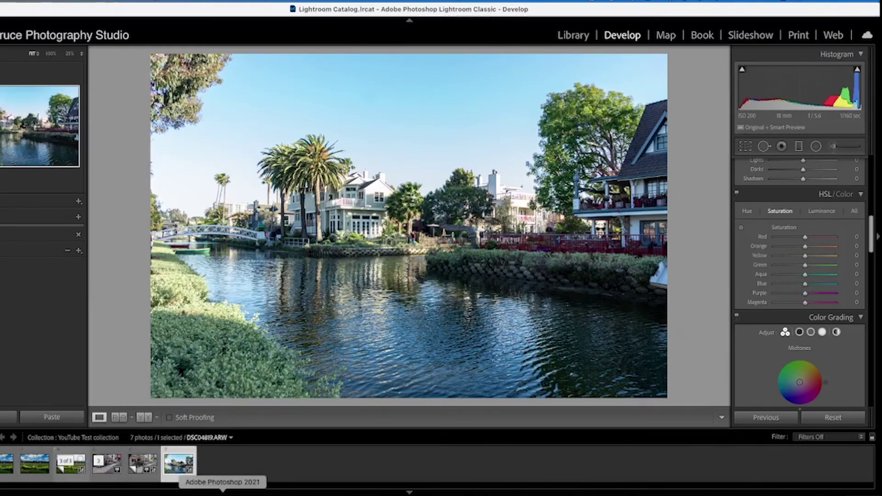
click(223, 493)
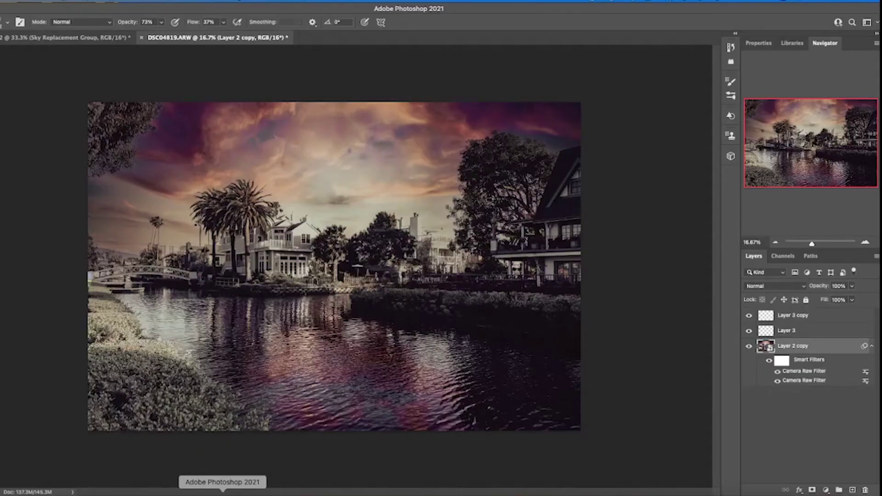